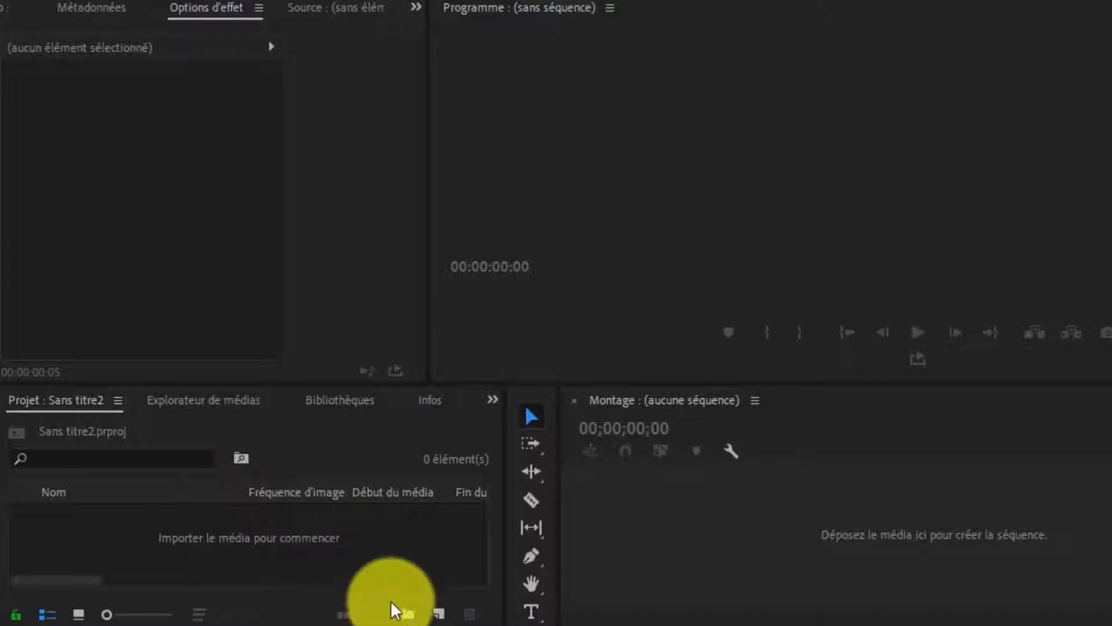
Step: Create a bin named images in the project and open it
{"action": "left_click", "coordinate": [406, 613]}
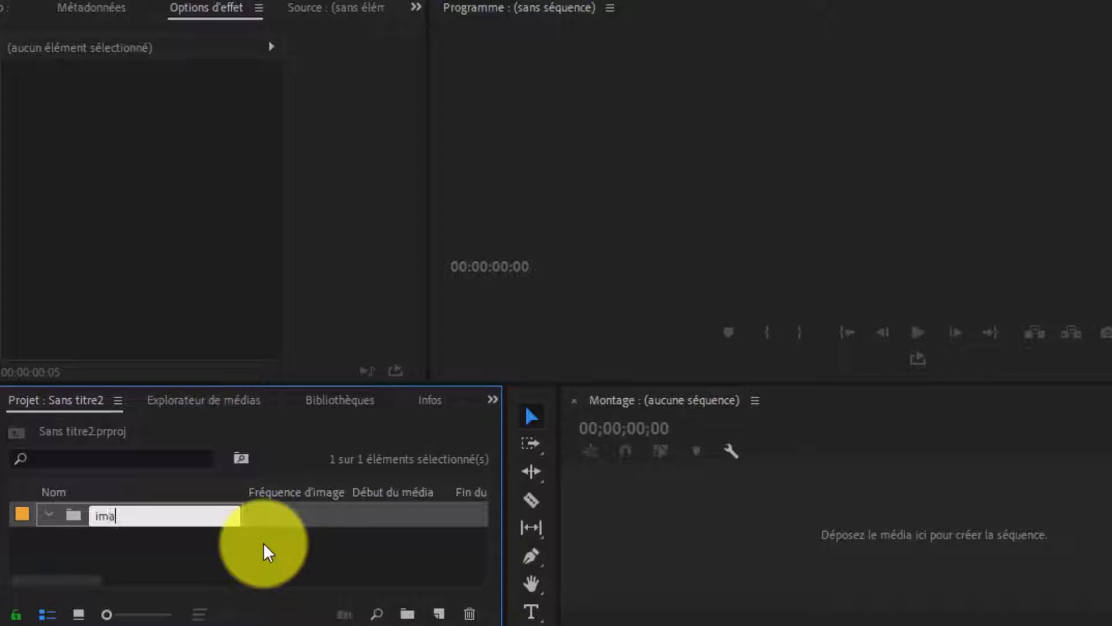
{"action": "type", "text": "images"}
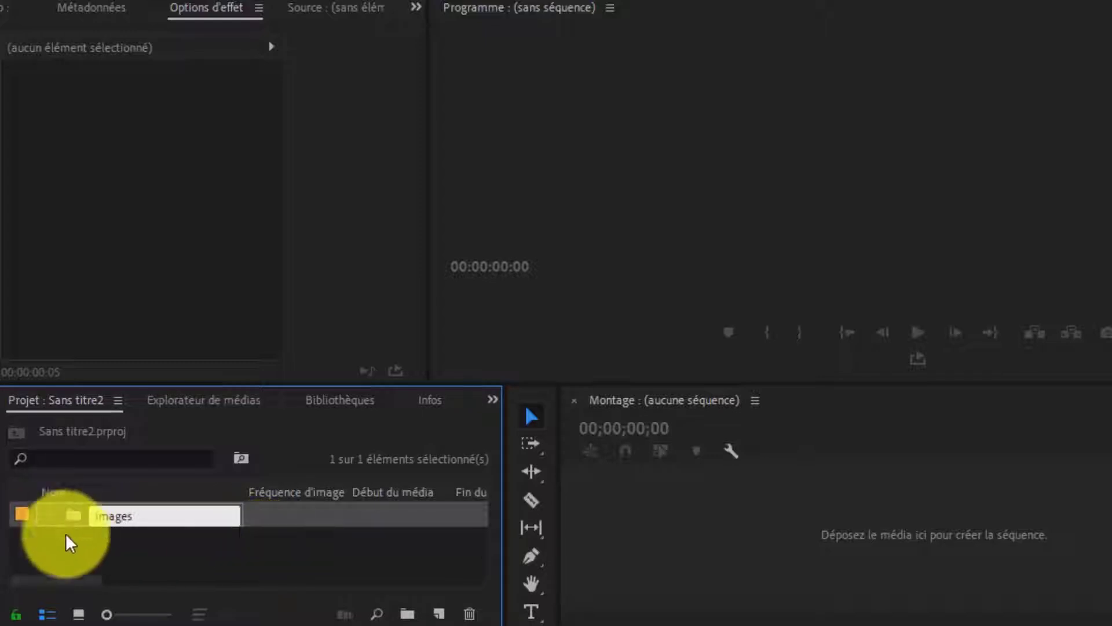
{"action": "left_click", "coordinate": [70, 512]}
{"action": "double_click", "coordinate": [74, 515]}
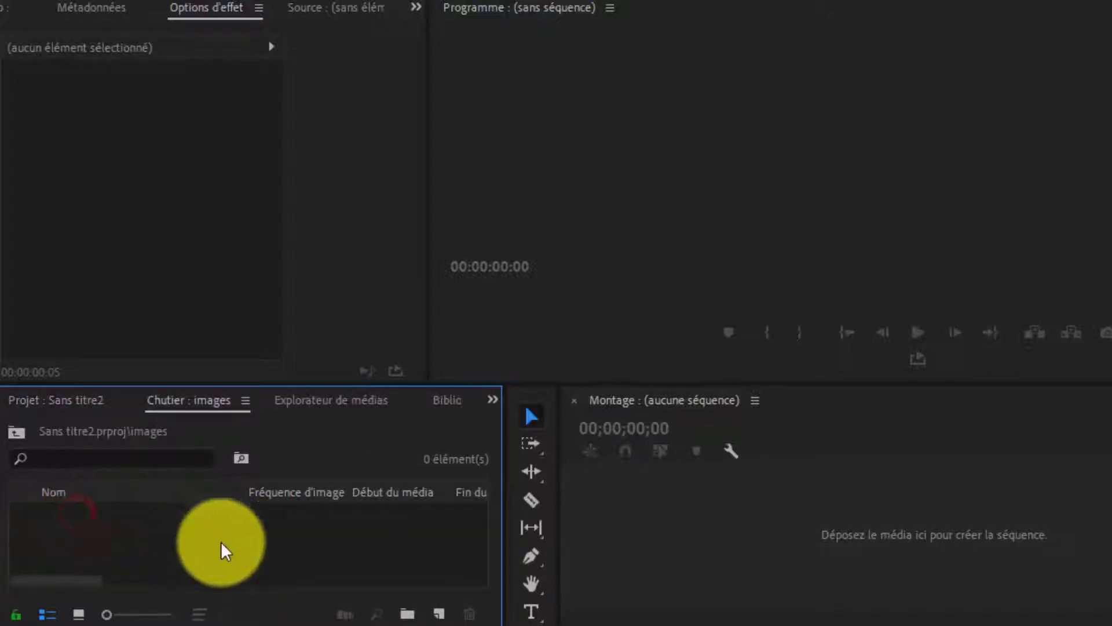
Step: Import Generique.mp4 and the pictures image (1).jpg through image (10).jpg into the images bin
{"action": "double_click", "coordinate": [139, 536]}
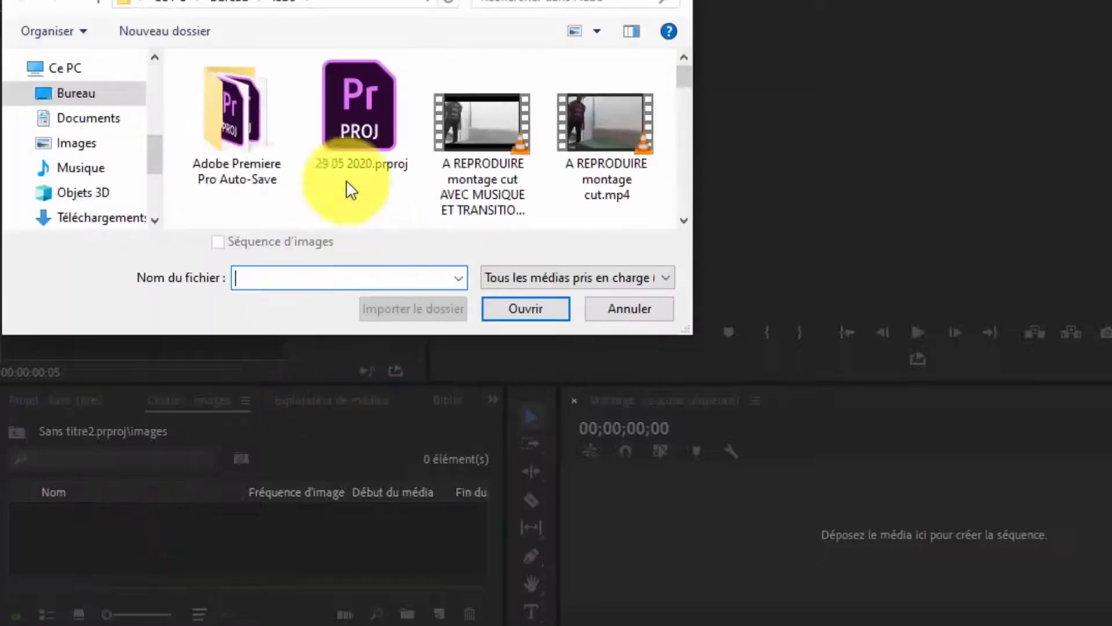
{"action": "scroll", "coordinate": [405, 209], "scroll_direction": "down", "scroll_amount": 3}
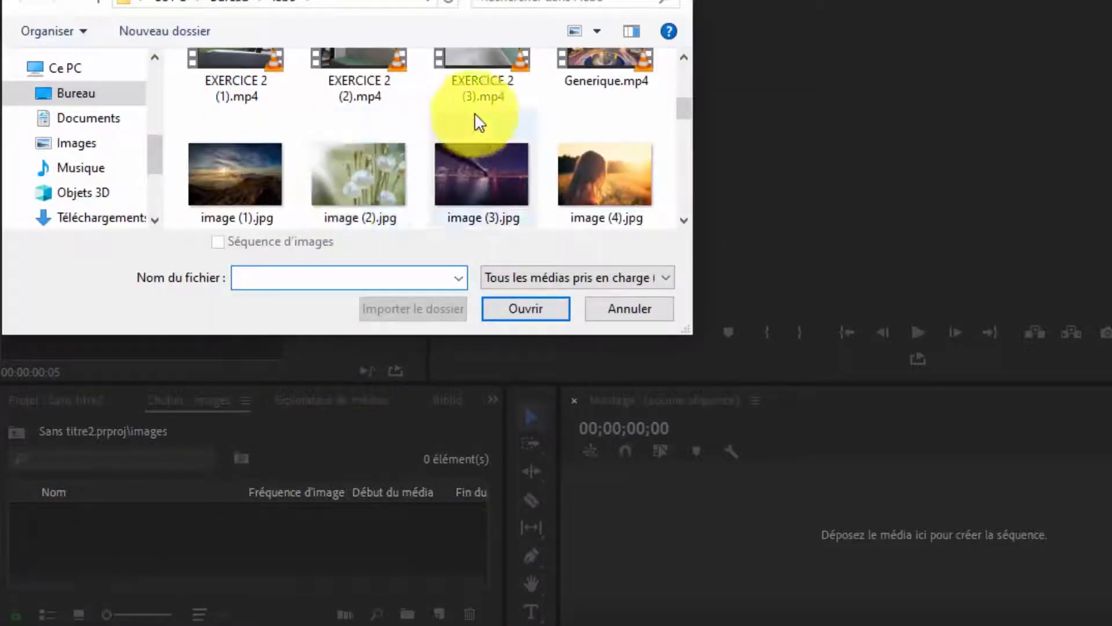
{"action": "left_click", "coordinate": [588, 59]}
{"action": "scroll", "coordinate": [348, 113], "scroll_direction": "down", "scroll_amount": 1}
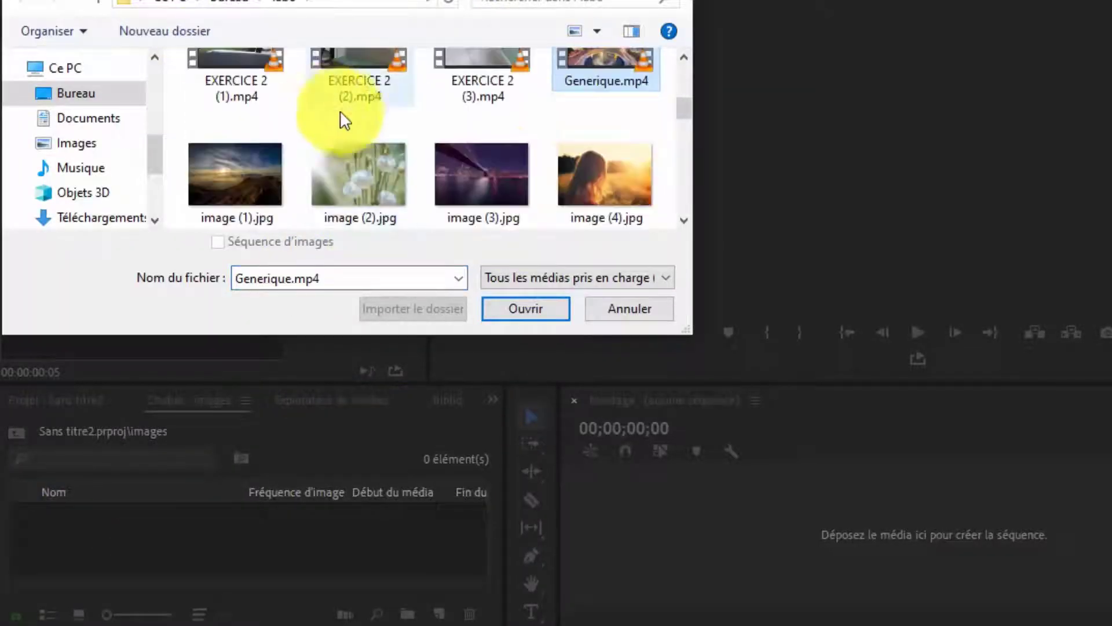
{"action": "scroll", "coordinate": [239, 146], "scroll_direction": "down", "scroll_amount": 2}
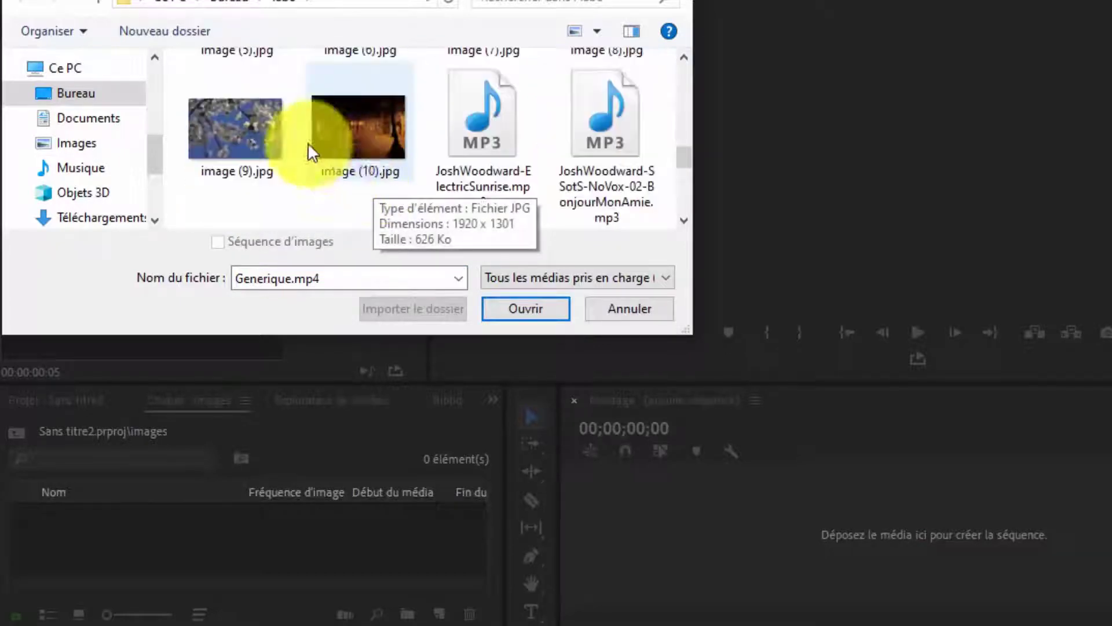
{"action": "left_click", "coordinate": [385, 147], "text": "shift"}
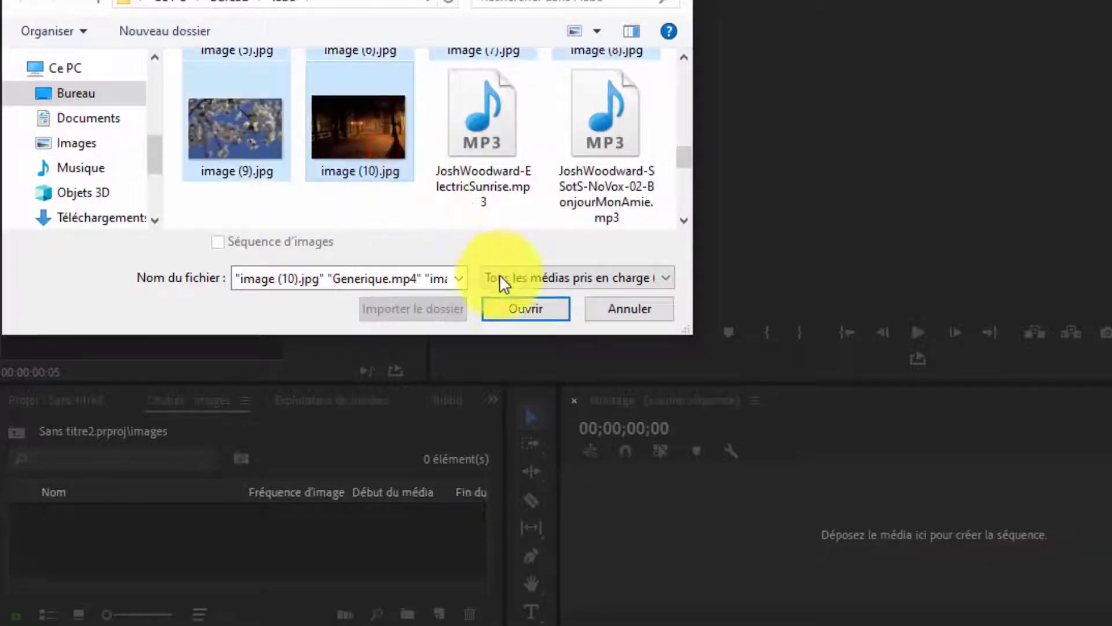
{"action": "left_click", "coordinate": [511, 308]}
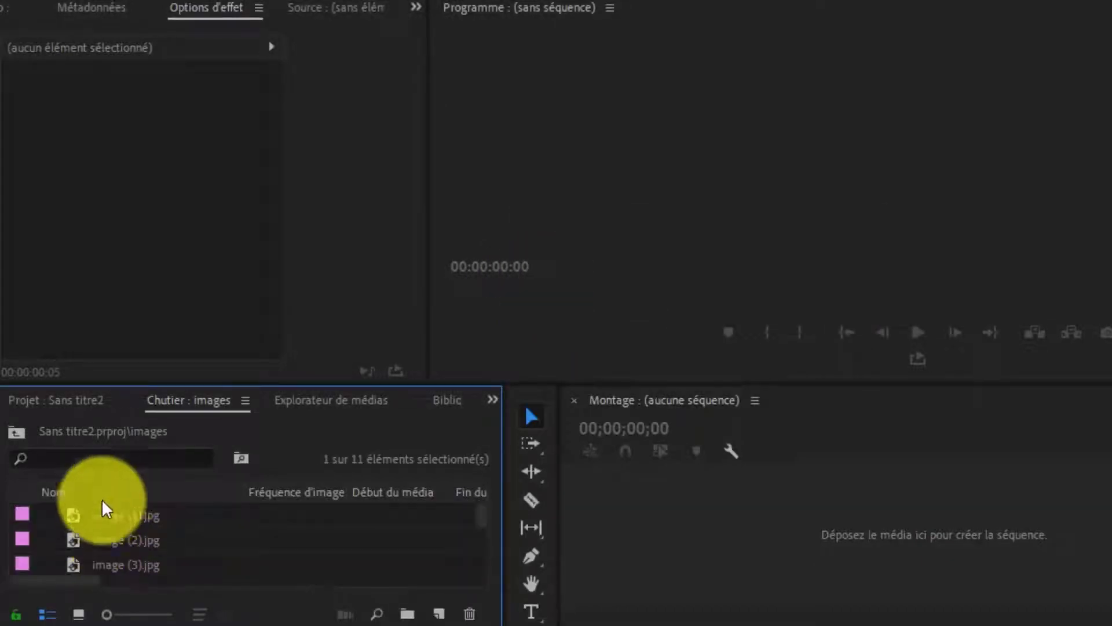
Step: Create a new sequence from the ten imported JPG images, leaving out Generique.mp4
{"action": "left_click", "coordinate": [100, 514], "text": "shift"}
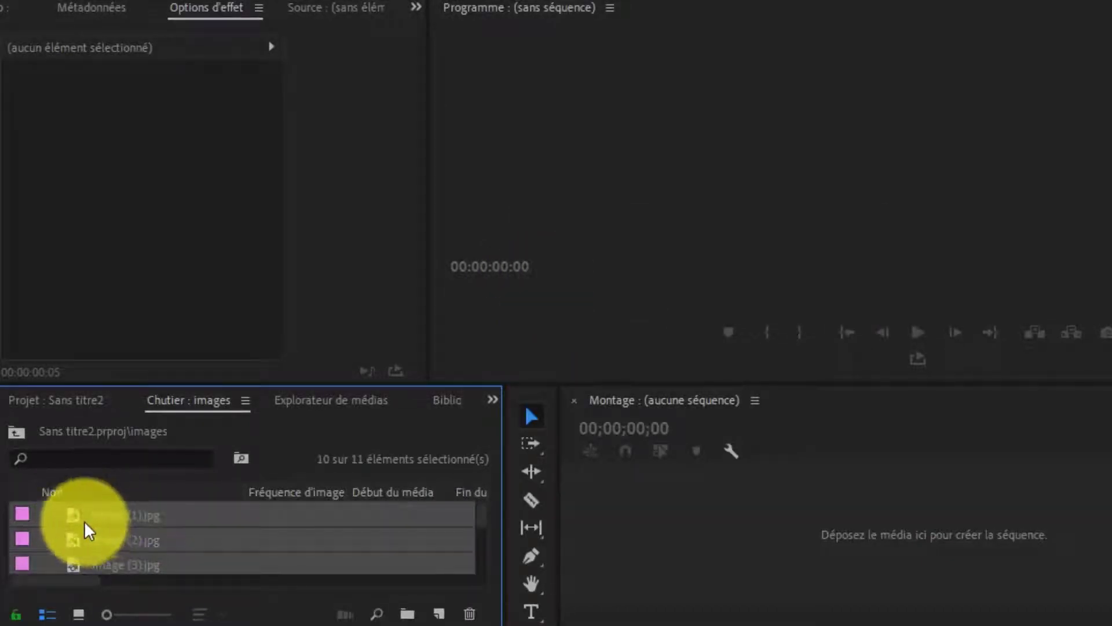
{"action": "left_click_drag", "start_coordinate": [91, 514], "coordinate": [629, 526]}
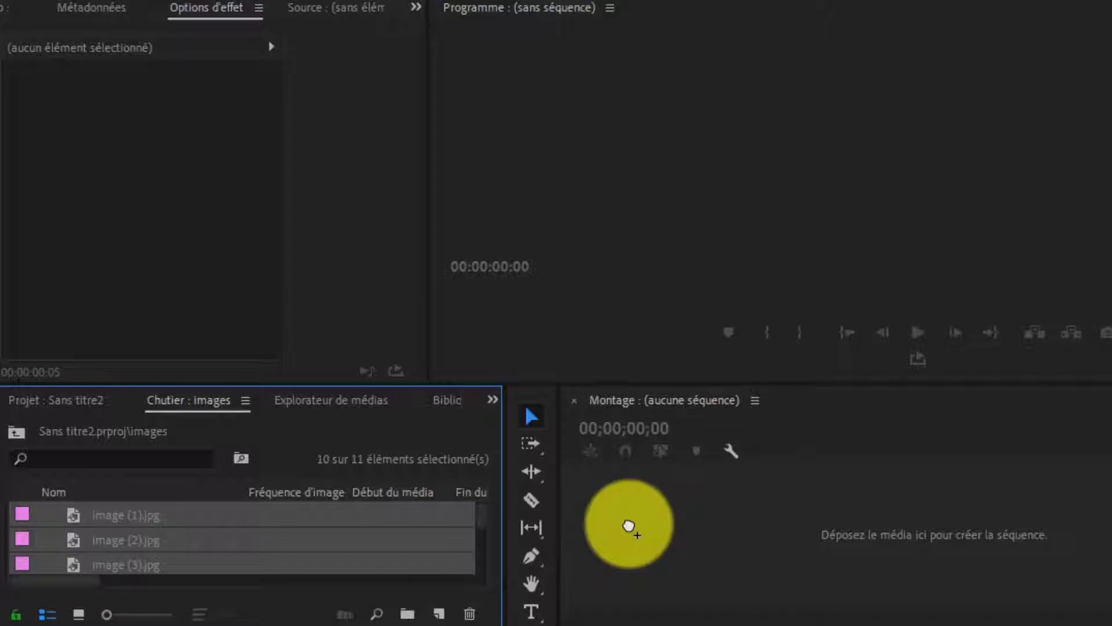
{"action": "left_click_drag", "start_coordinate": [629, 526], "coordinate": [629, 526]}
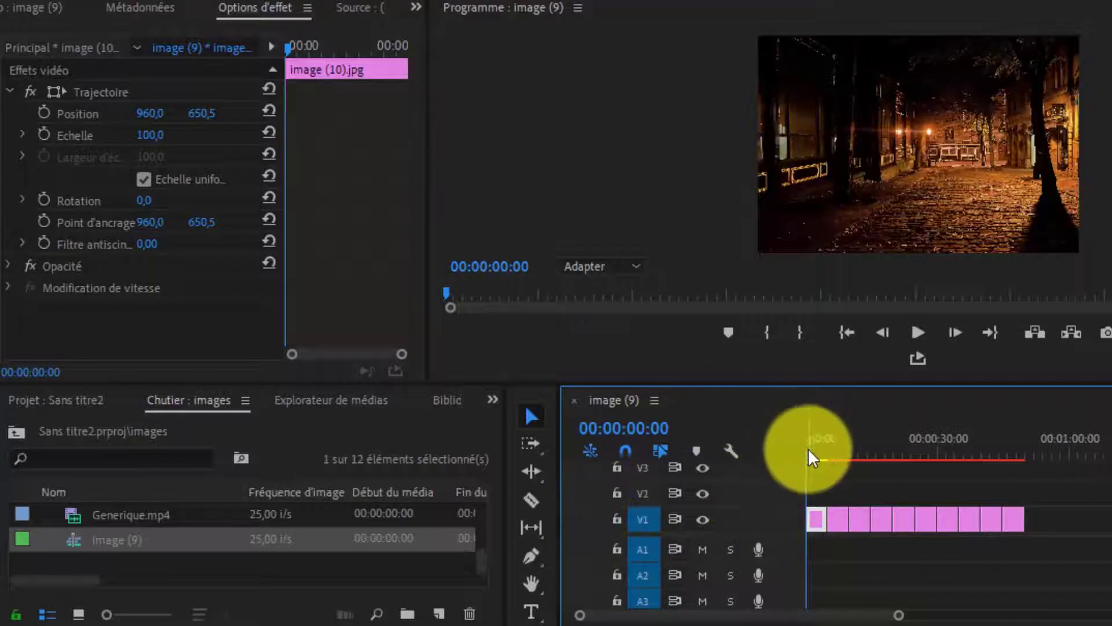
Step: Examine individual image clips in the sequence and locate where the Options d'effet panel can be displayed
{"action": "left_click", "coordinate": [844, 507]}
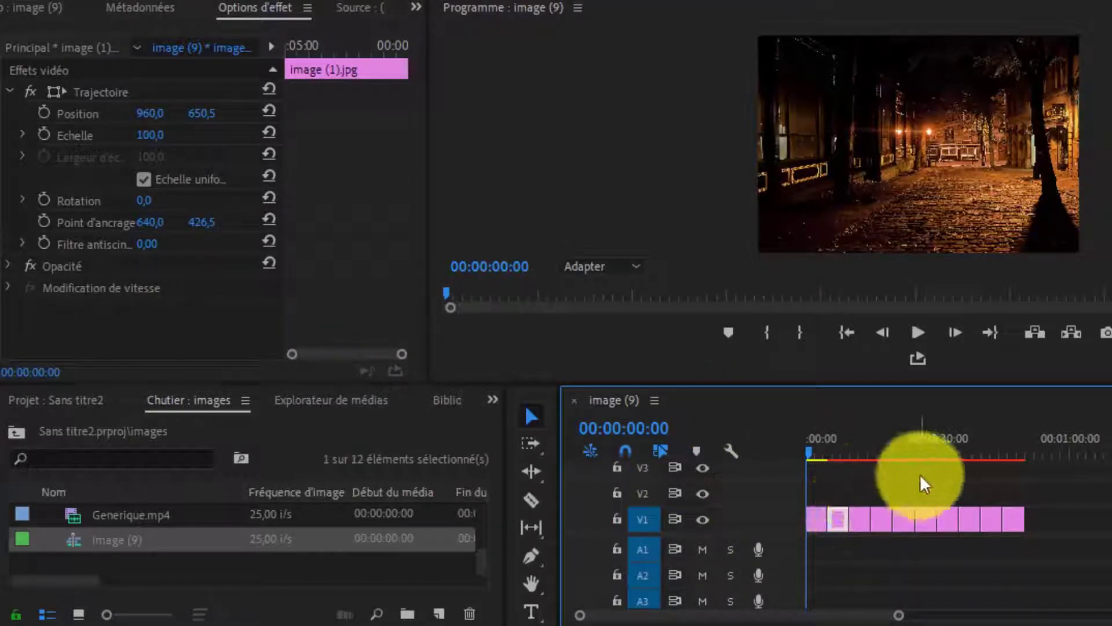
{"action": "left_click", "coordinate": [1060, 516]}
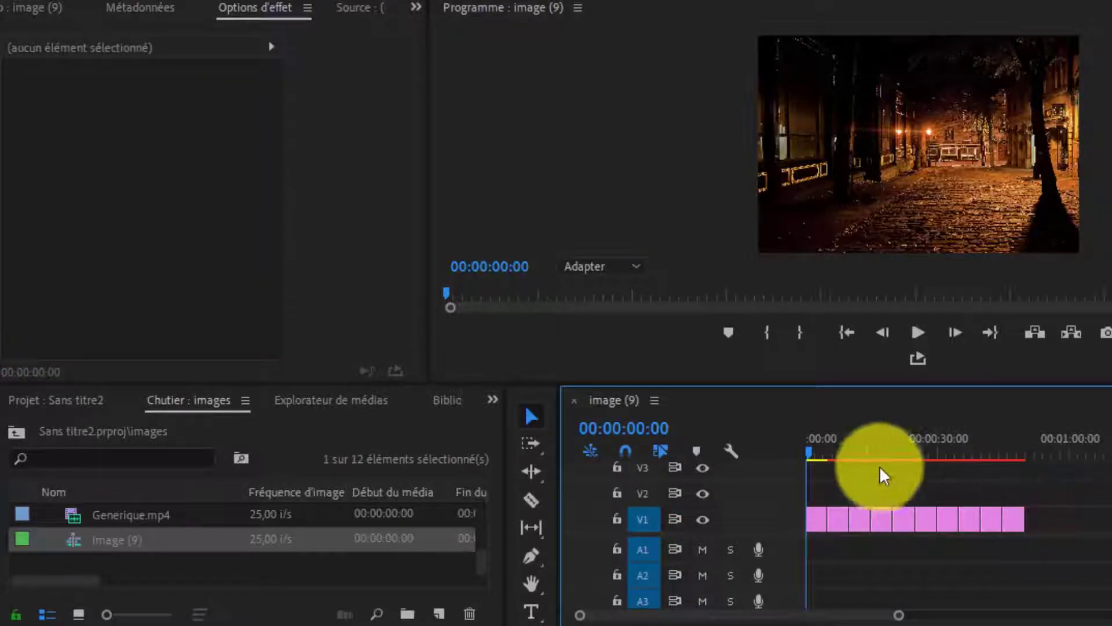
{"action": "left_click", "coordinate": [1015, 523]}
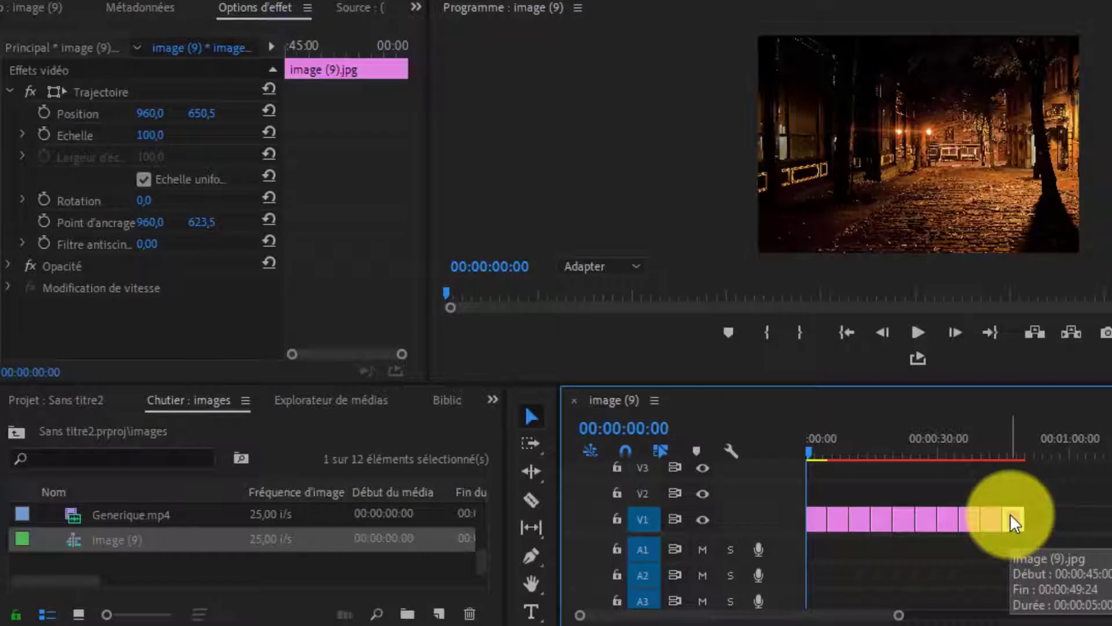
{"action": "left_click", "coordinate": [1049, 516]}
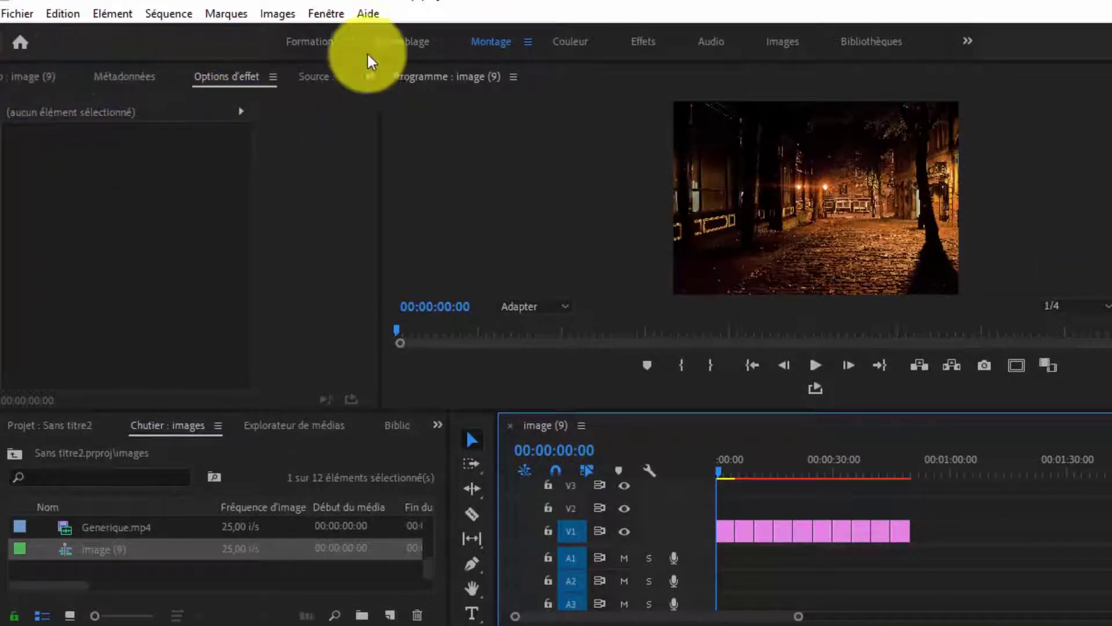
{"action": "left_click", "coordinate": [221, 80]}
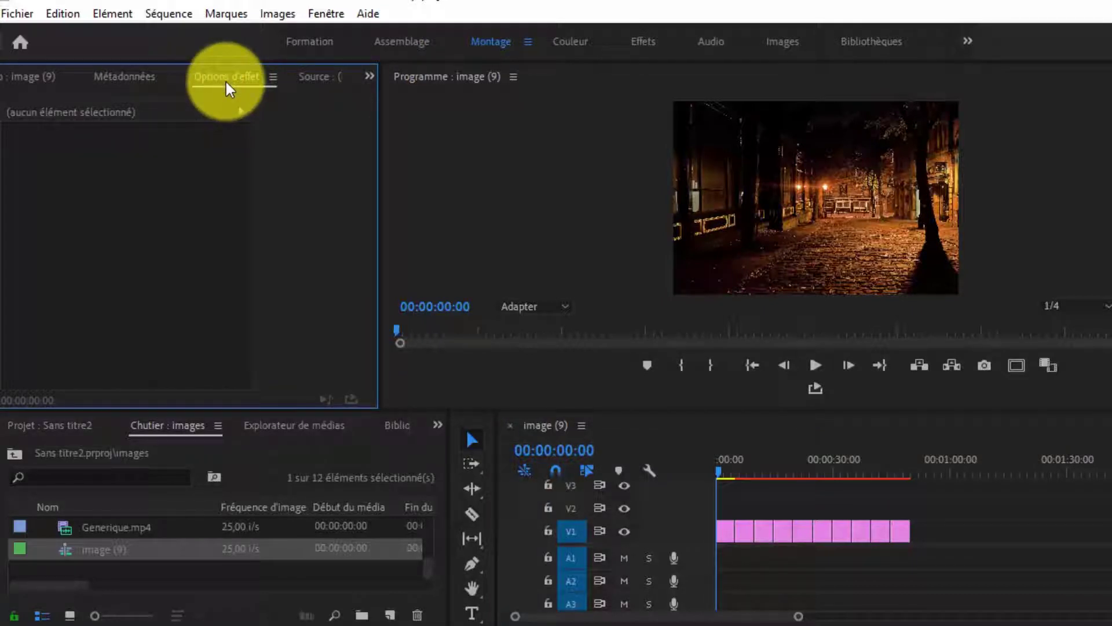
{"action": "left_click", "coordinate": [369, 77]}
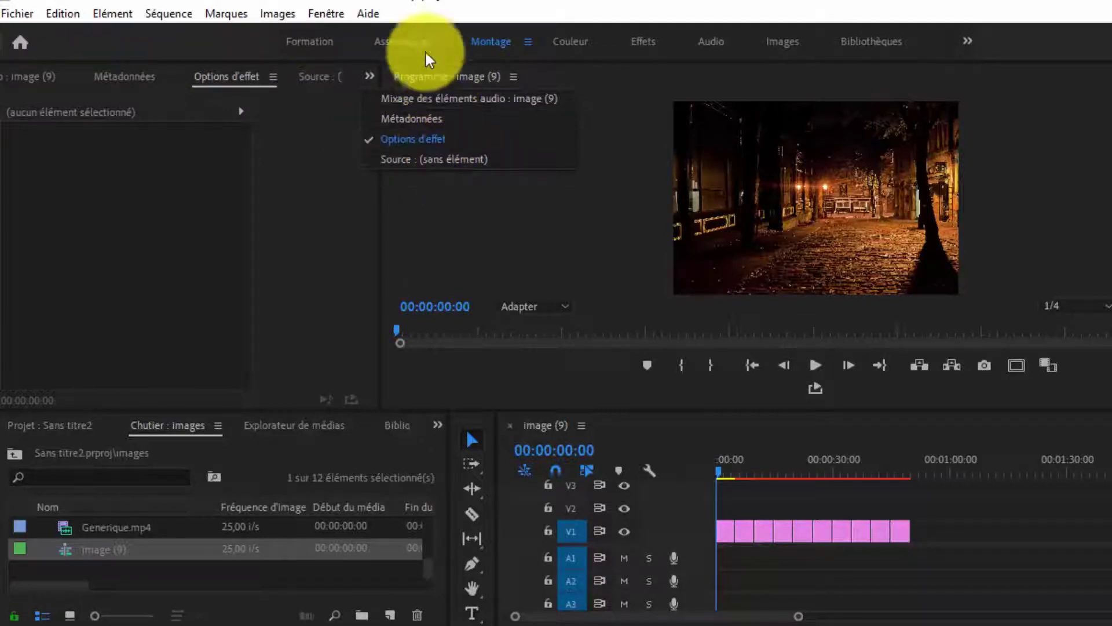
{"action": "left_click", "coordinate": [321, 14]}
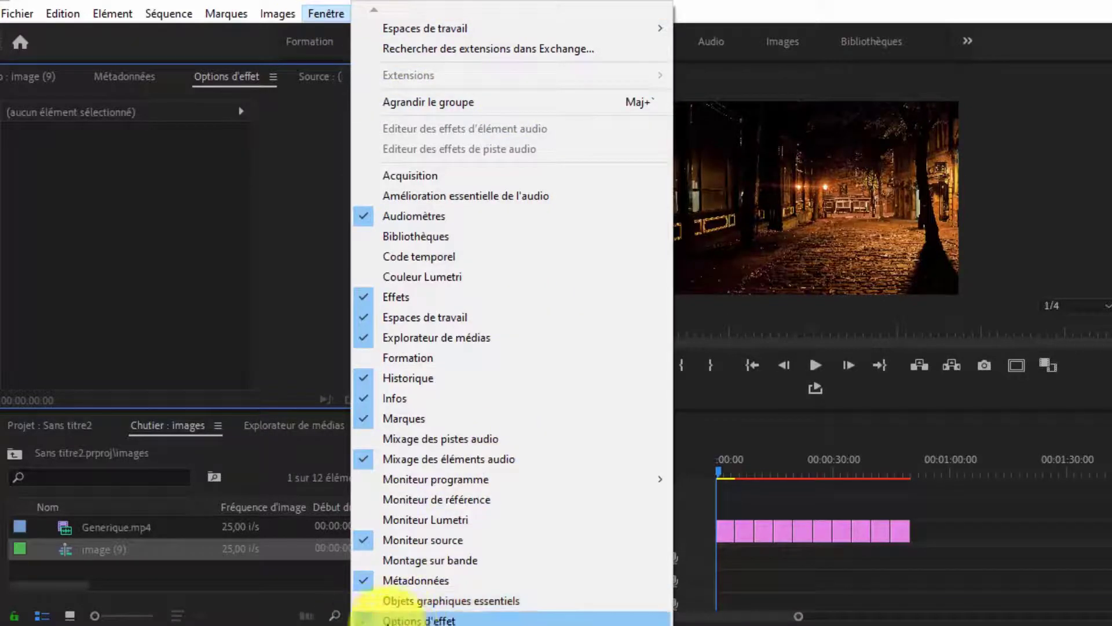
{"action": "left_click", "coordinate": [243, 255]}
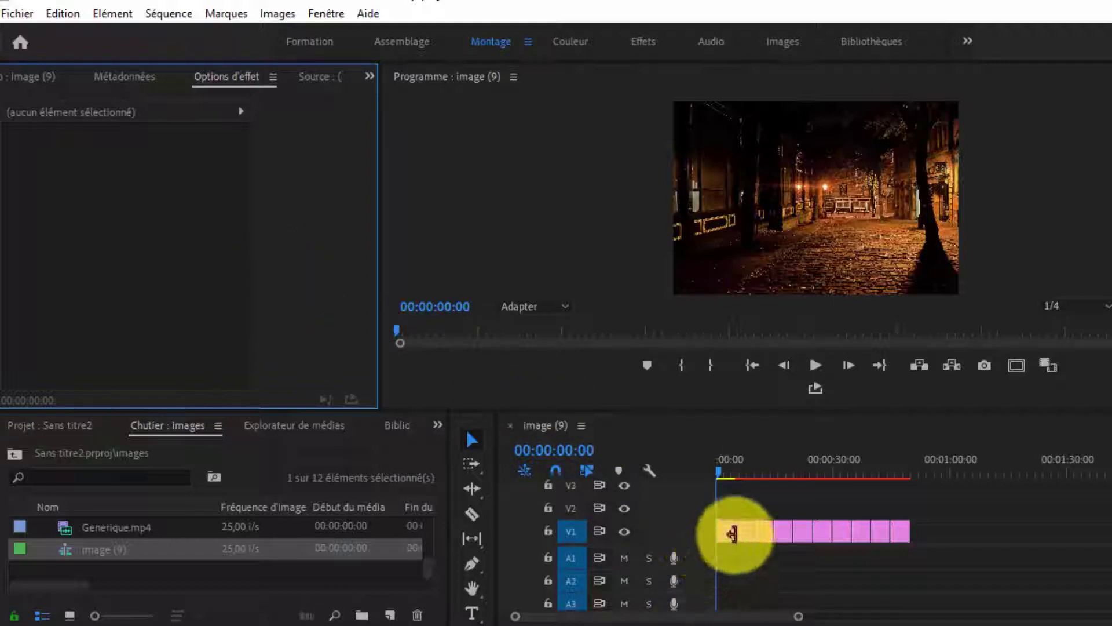
Step: Try enlarging the first timeline clip with a scale of 144 and again with a larger scale, resetting the scale each time
{"action": "left_click", "coordinate": [729, 534]}
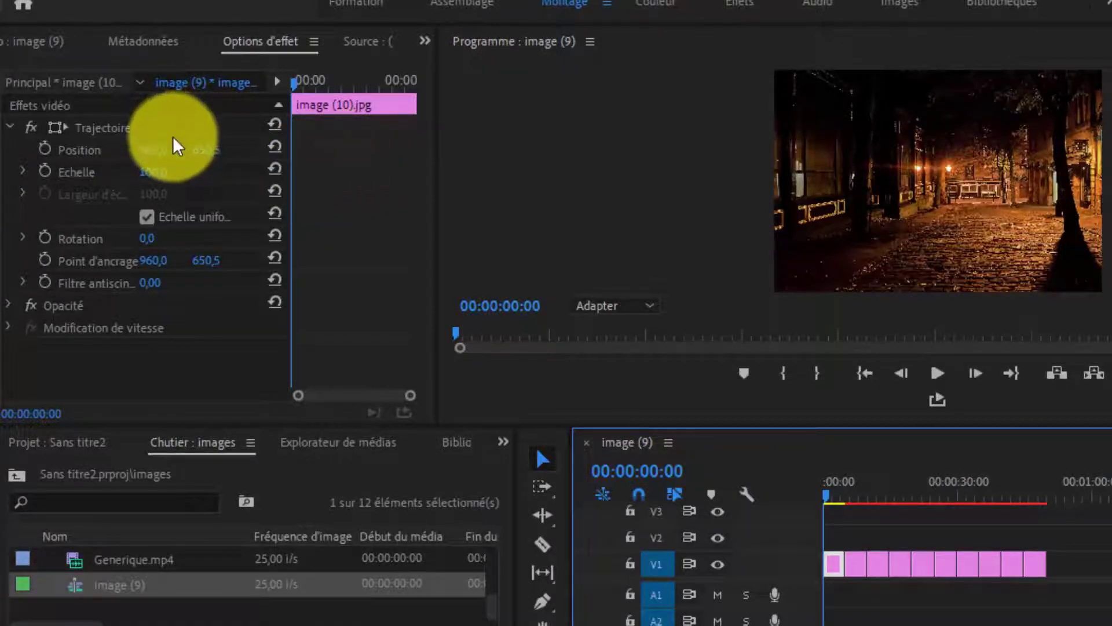
{"action": "left_click_drag", "start_coordinate": [152, 171], "coordinate": [200, 237]}
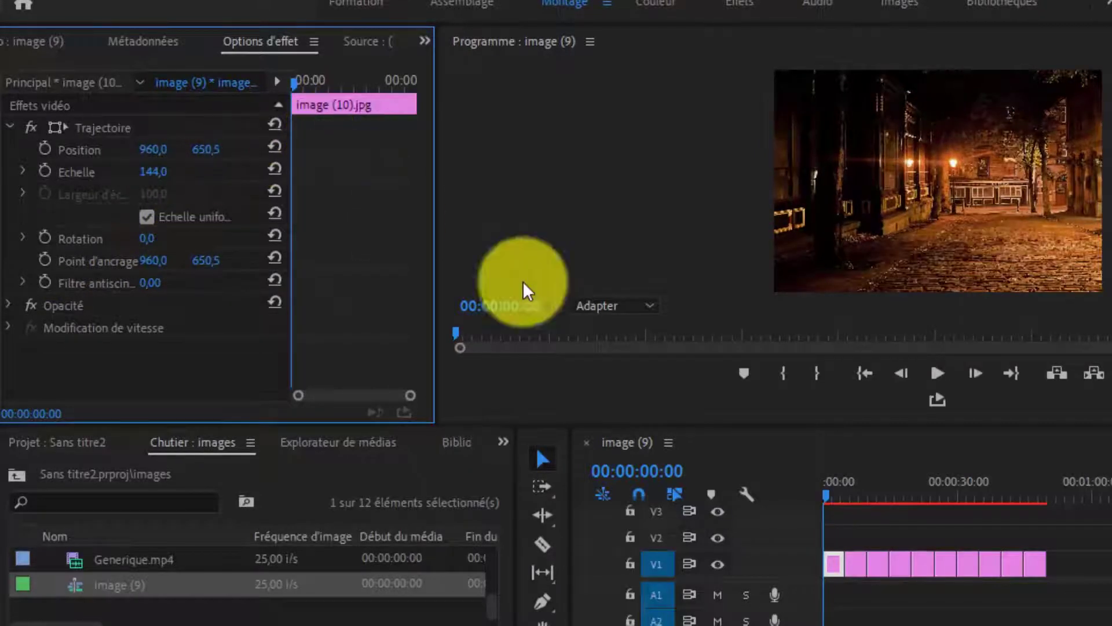
{"action": "left_click_drag", "start_coordinate": [832, 490], "coordinate": [804, 496]}
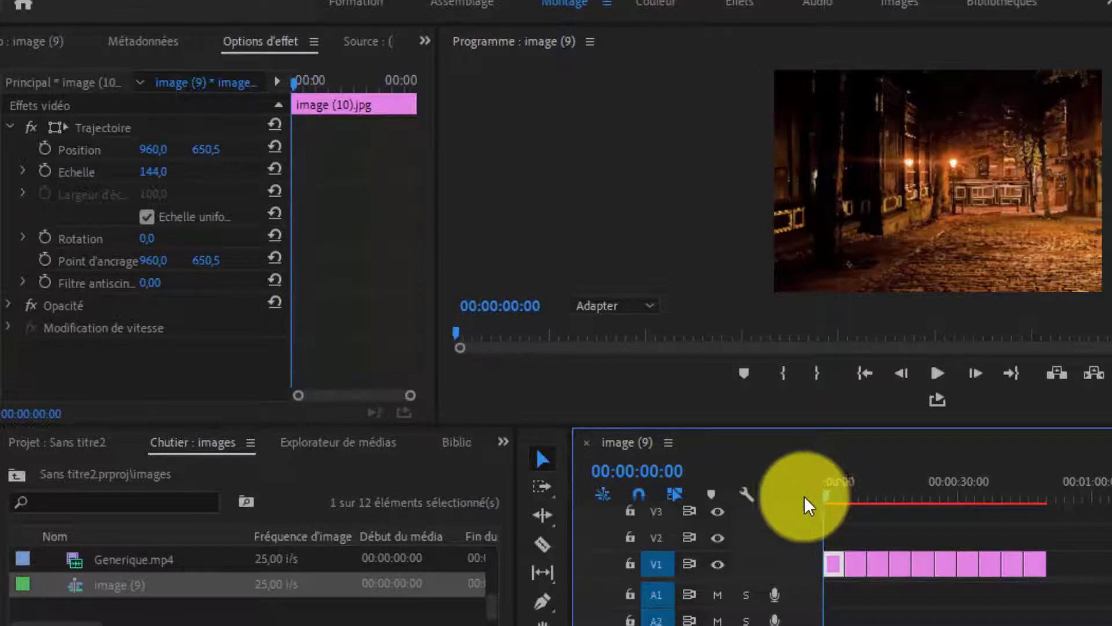
{"action": "left_click", "coordinate": [276, 168]}
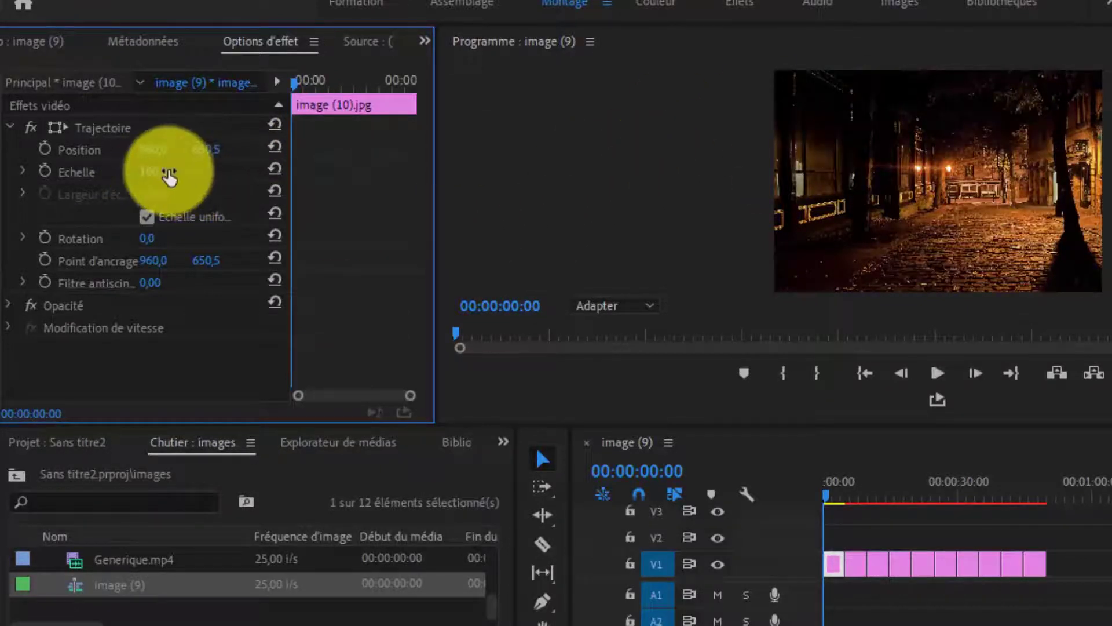
{"action": "left_click_drag", "start_coordinate": [155, 172], "coordinate": [278, 181]}
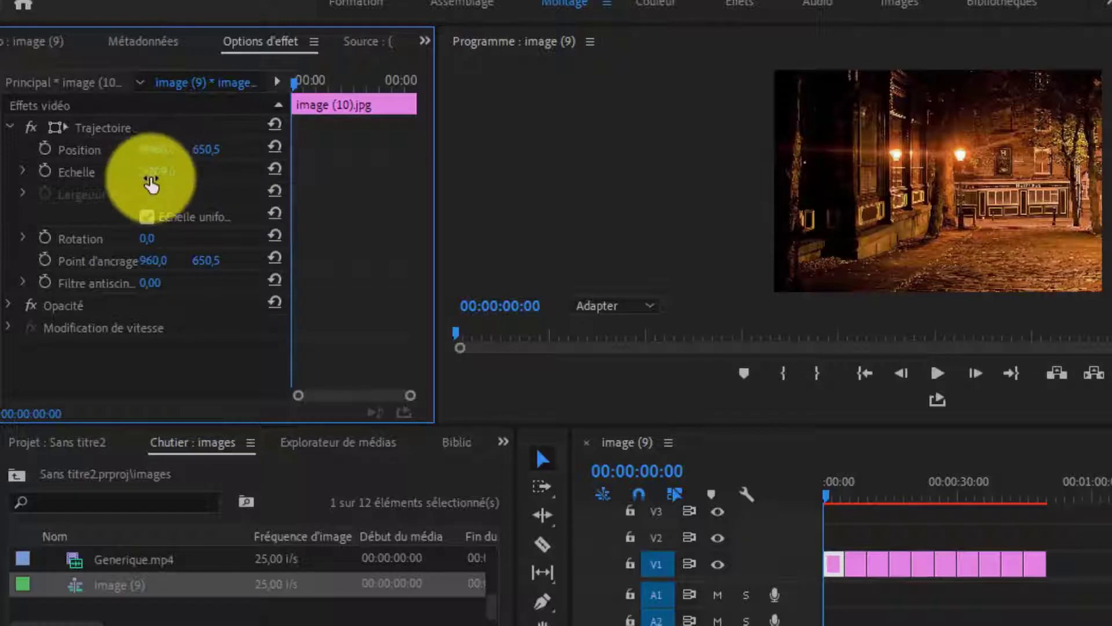
{"action": "left_click", "coordinate": [276, 168]}
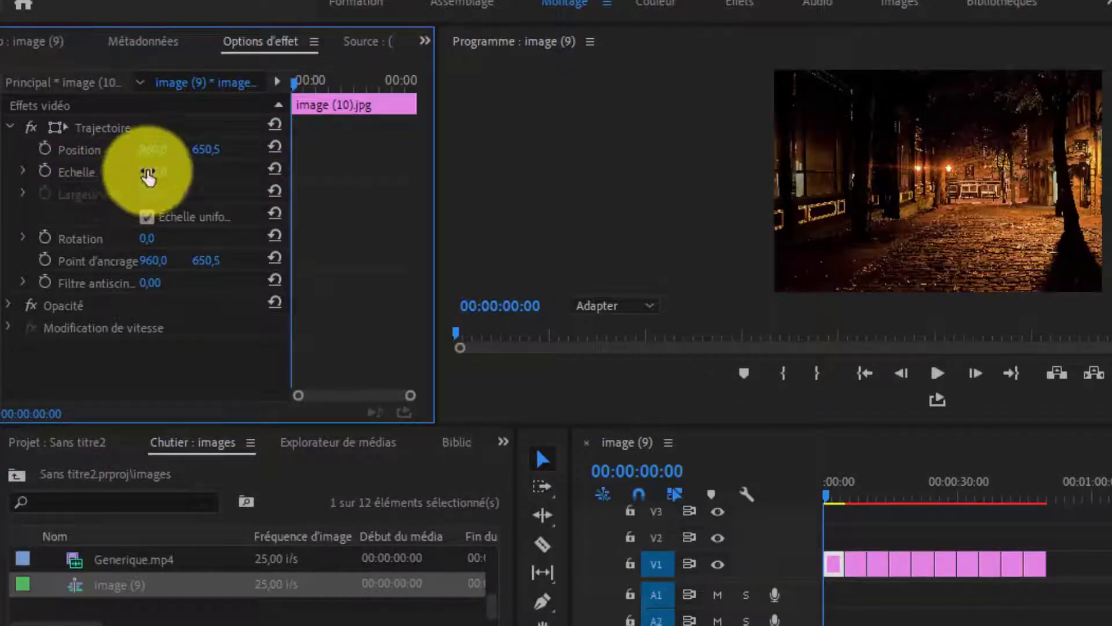
Step: Animate the first clip's scale with keyframes from 100 at 00:00:00:00 to 200 at 00:00:00:05
{"action": "left_click", "coordinate": [45, 172]}
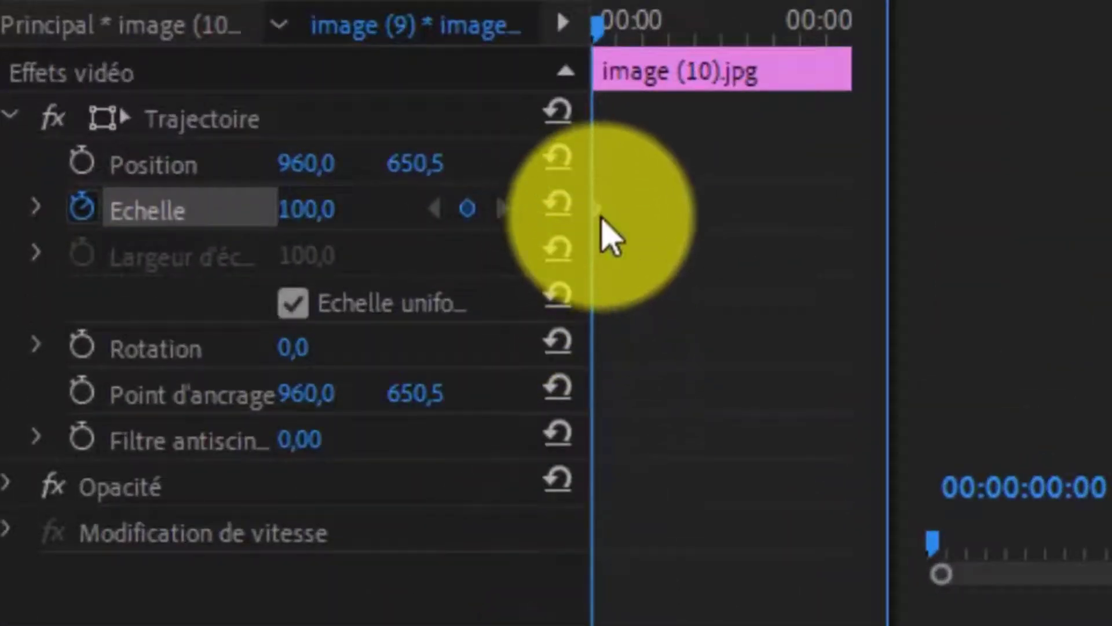
{"action": "mouse_move", "coordinate": [596, 211]}
{"action": "left_mouse_down"}
{"action": "mouse_move", "coordinate": [630, 226]}
{"action": "mouse_move", "coordinate": [588, 238]}
{"action": "mouse_move", "coordinate": [612, 236]}
{"action": "mouse_move", "coordinate": [599, 232]}
{"action": "mouse_move", "coordinate": [626, 216]}
{"action": "mouse_move", "coordinate": [599, 216]}
{"action": "left_mouse_up"}
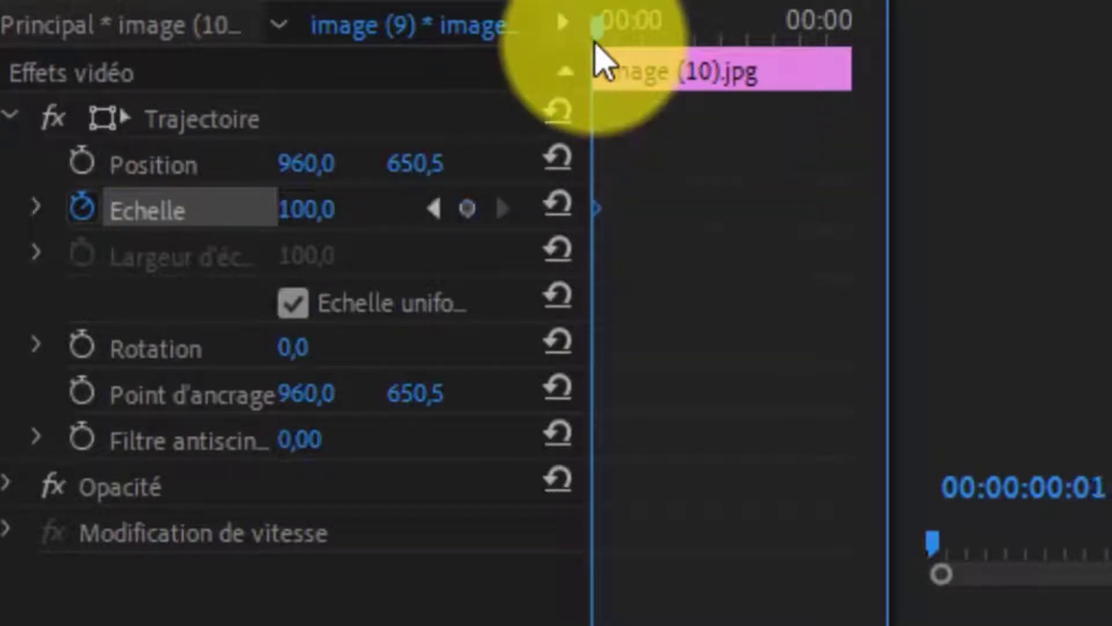
{"action": "key", "text": "Right"}
{"action": "key", "text": "Right"}
{"action": "key", "text": "Right"}
{"action": "key", "text": "Right"}
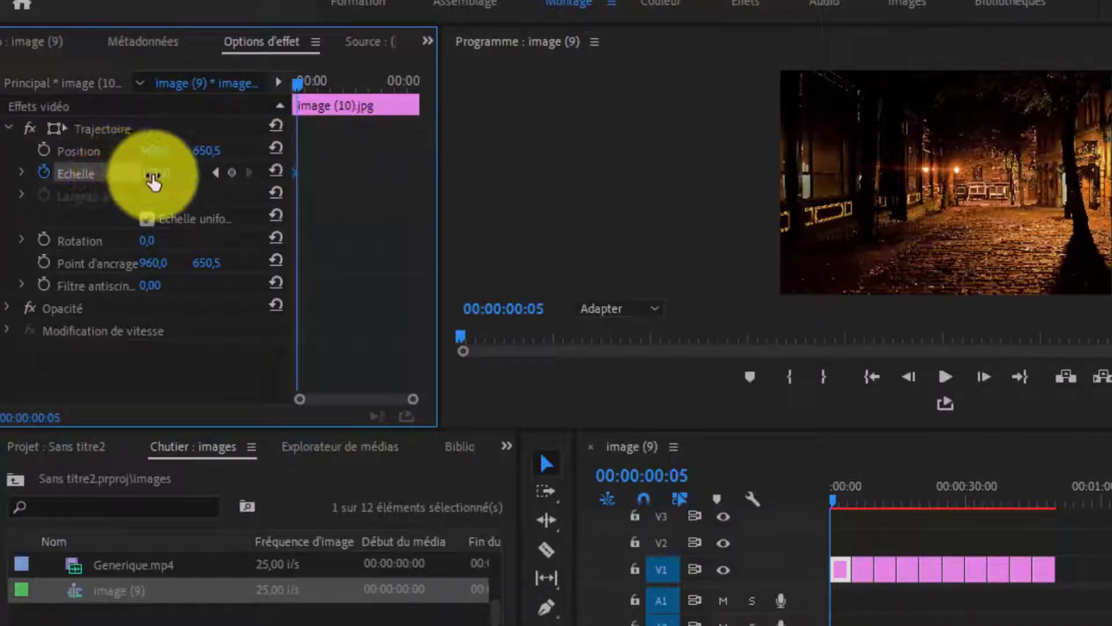
{"action": "left_click_drag", "start_coordinate": [152, 181], "coordinate": [287, 173]}
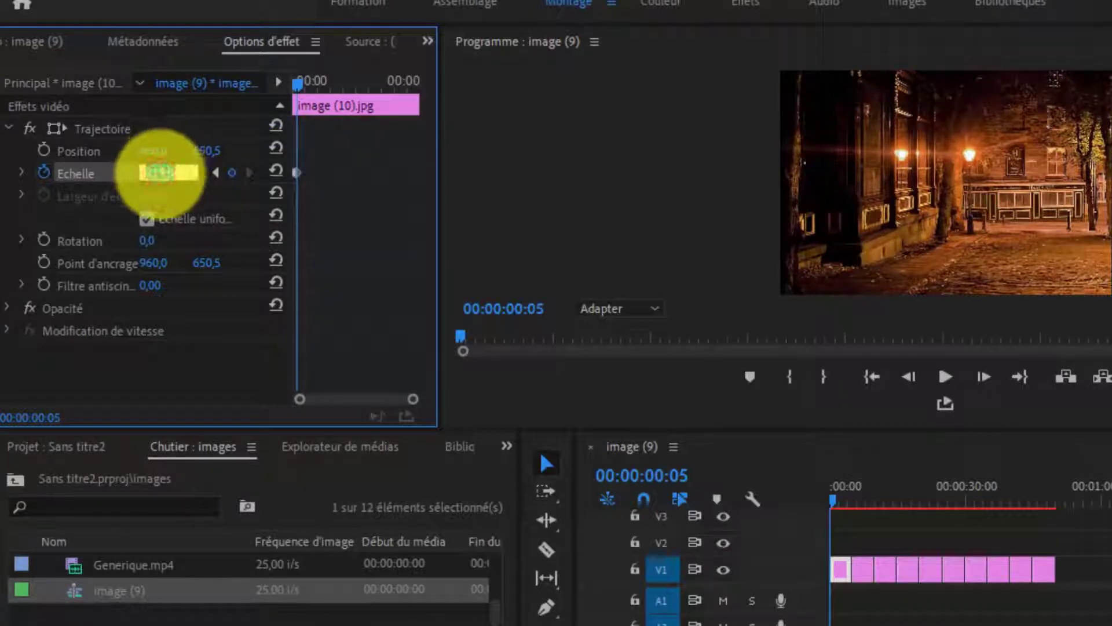
{"action": "key", "text": "Return"}
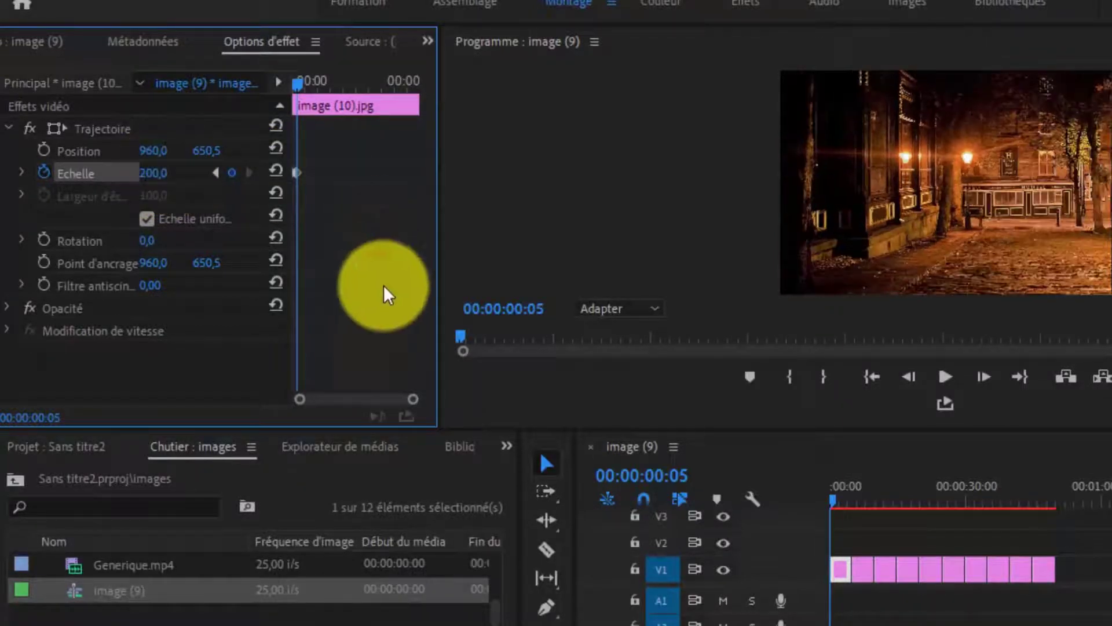
Step: Examine the first clip's two scale keyframes up close, preview the zoom effect from the sequence start, and deselect the clip
{"action": "left_click_drag", "start_coordinate": [413, 399], "coordinate": [349, 400]}
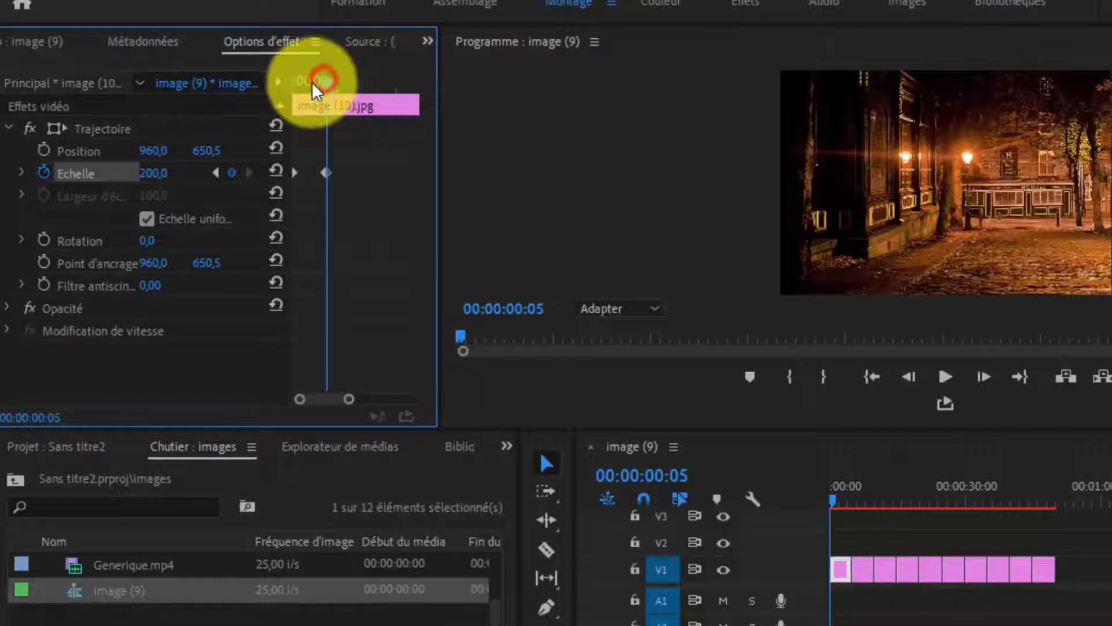
{"action": "left_click_drag", "start_coordinate": [312, 82], "coordinate": [281, 131]}
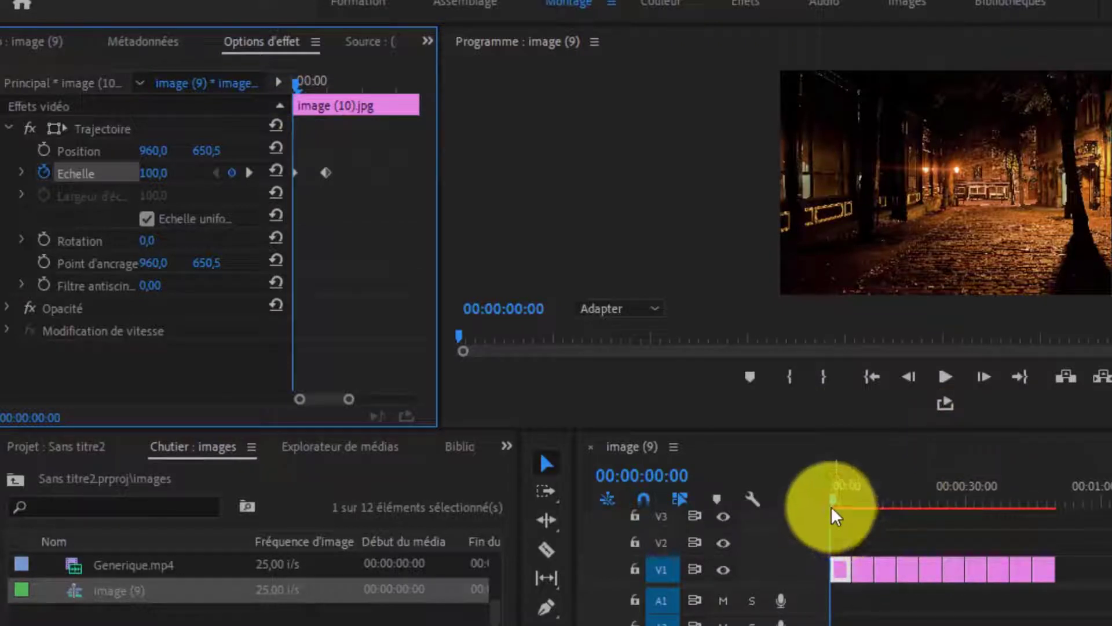
{"action": "left_click_drag", "start_coordinate": [831, 504], "coordinate": [812, 525]}
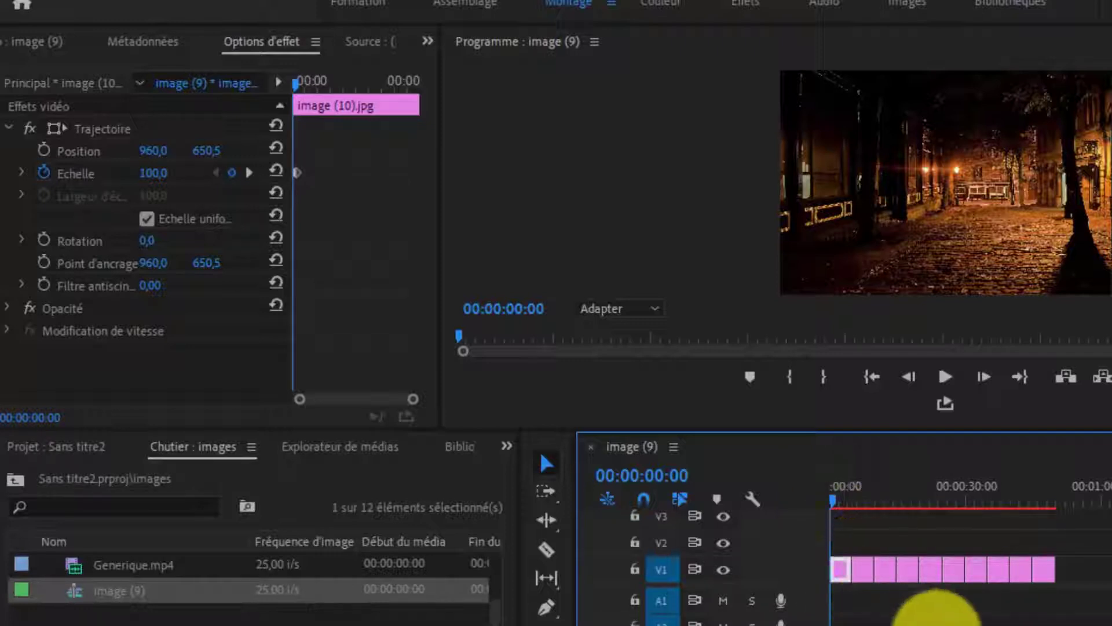
{"action": "left_click", "coordinate": [1097, 569]}
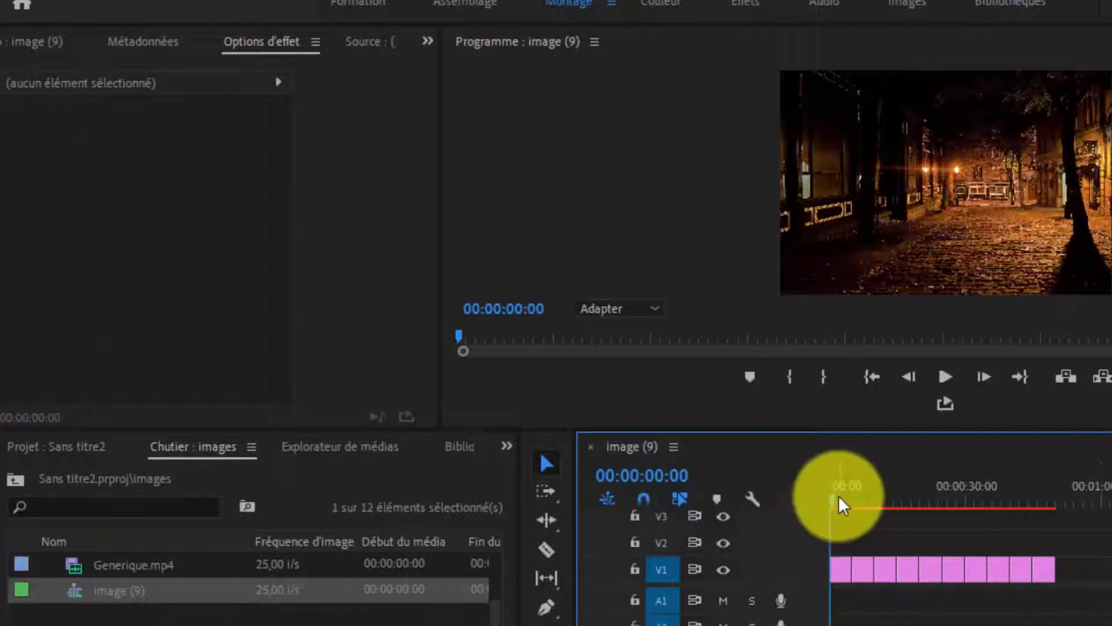
Step: Remove the scale keyframes from the first timeline clip and reset its scale to 100
{"action": "left_click_drag", "start_coordinate": [833, 498], "coordinate": [529, 449]}
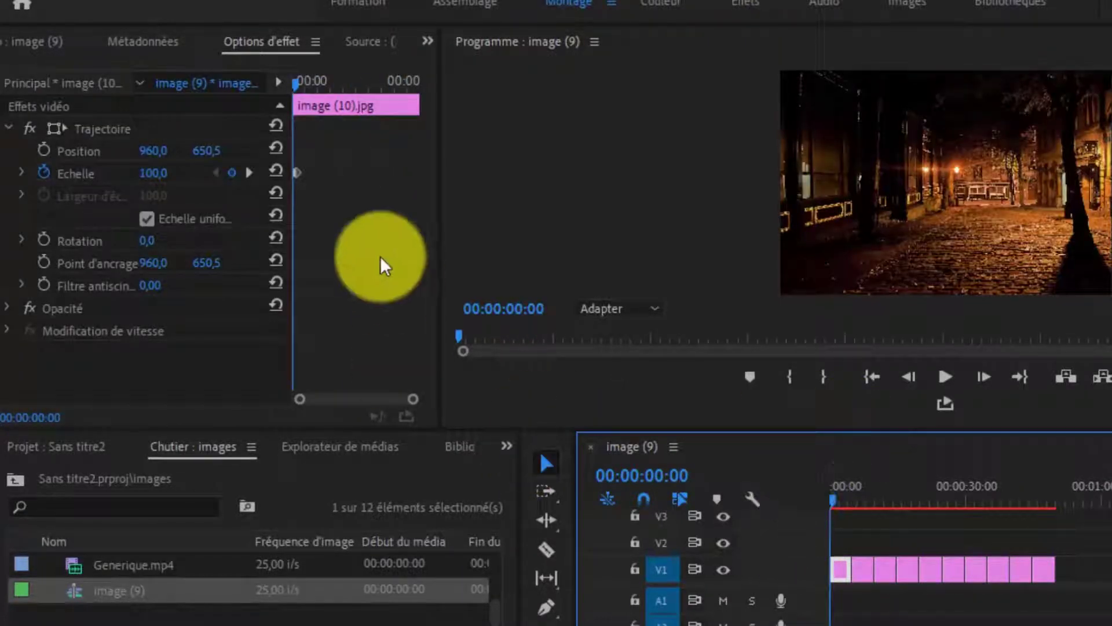
{"action": "left_click", "coordinate": [298, 82]}
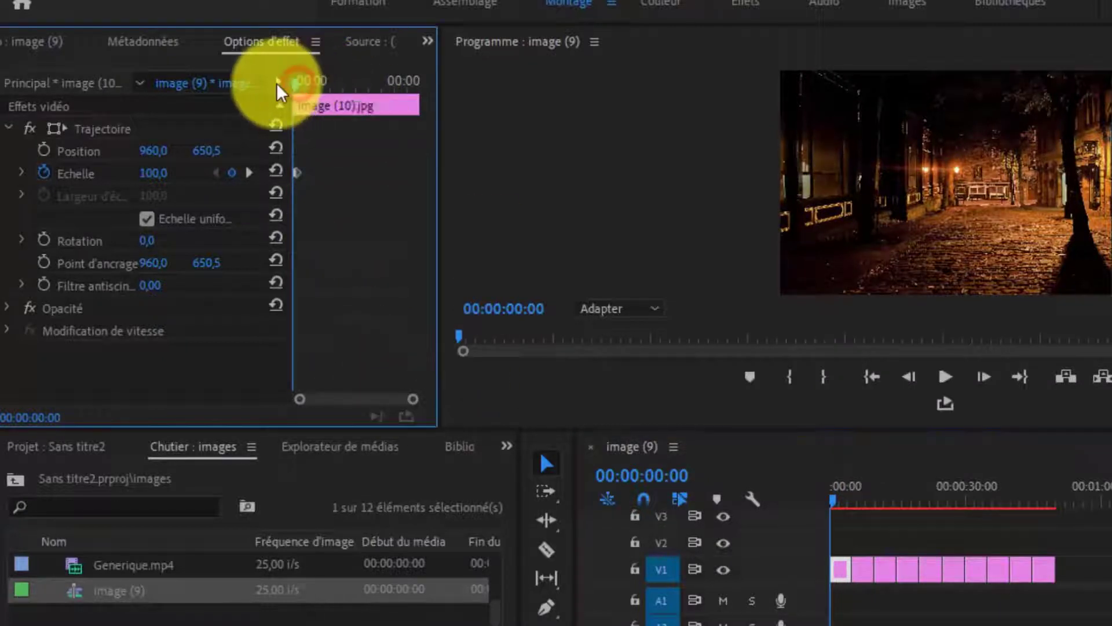
{"action": "left_click", "coordinate": [228, 172]}
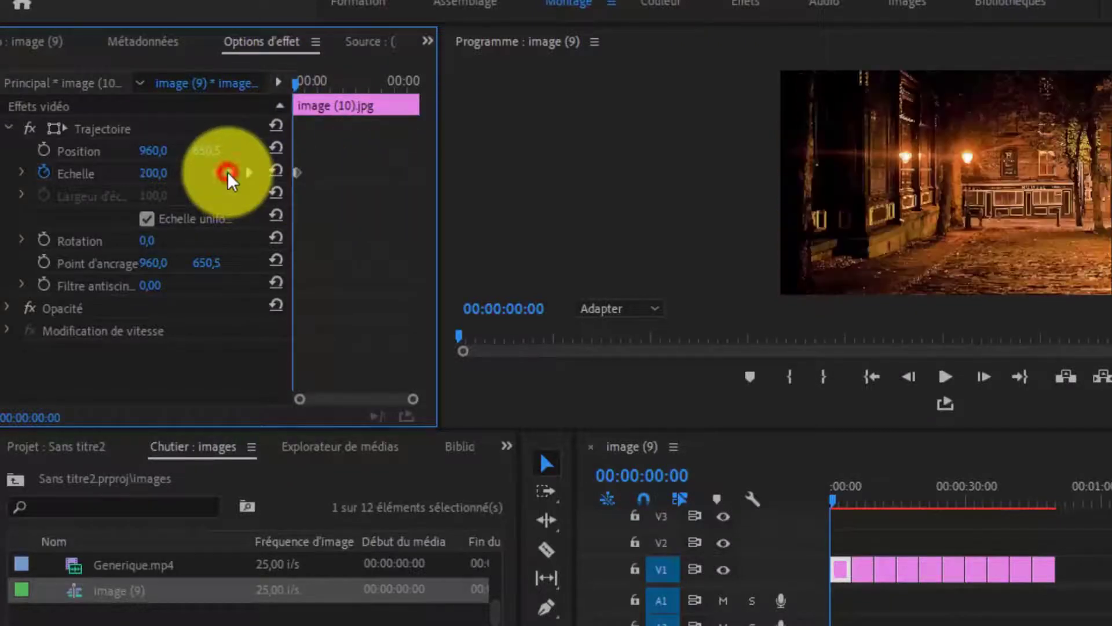
{"action": "left_click", "coordinate": [42, 173]}
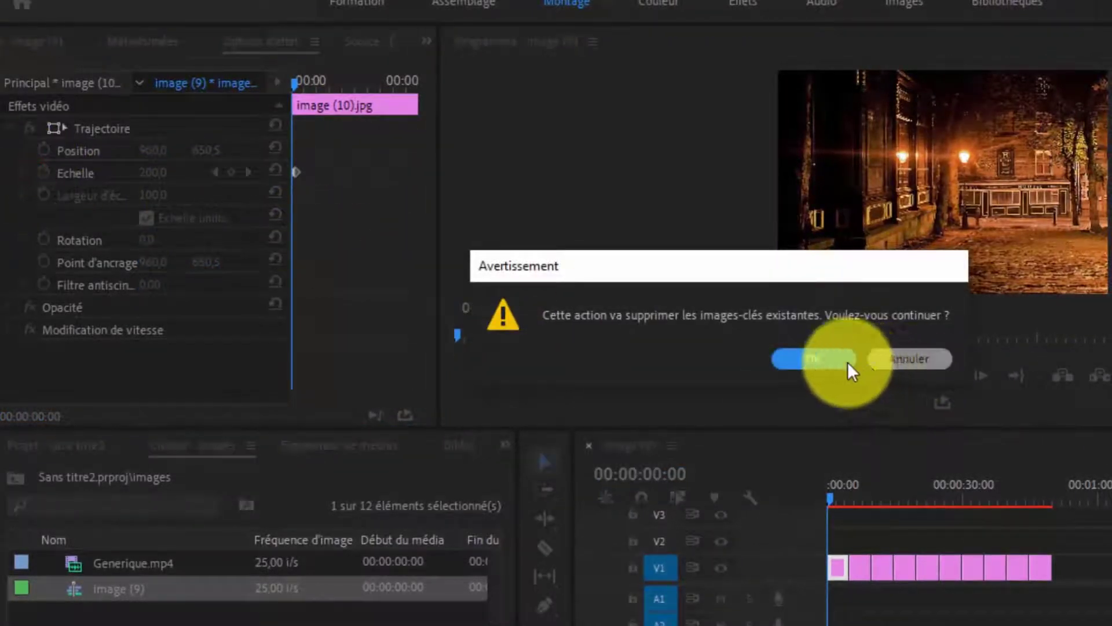
{"action": "left_click", "coordinate": [808, 359]}
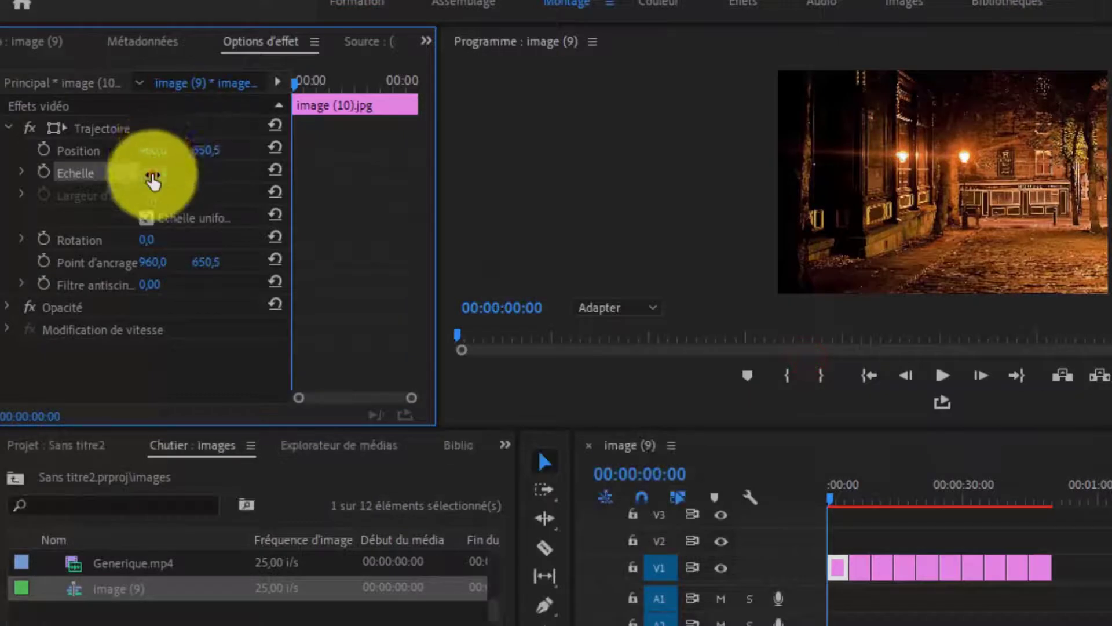
{"action": "left_click", "coordinate": [152, 172]}
{"action": "type", "text": "10"}
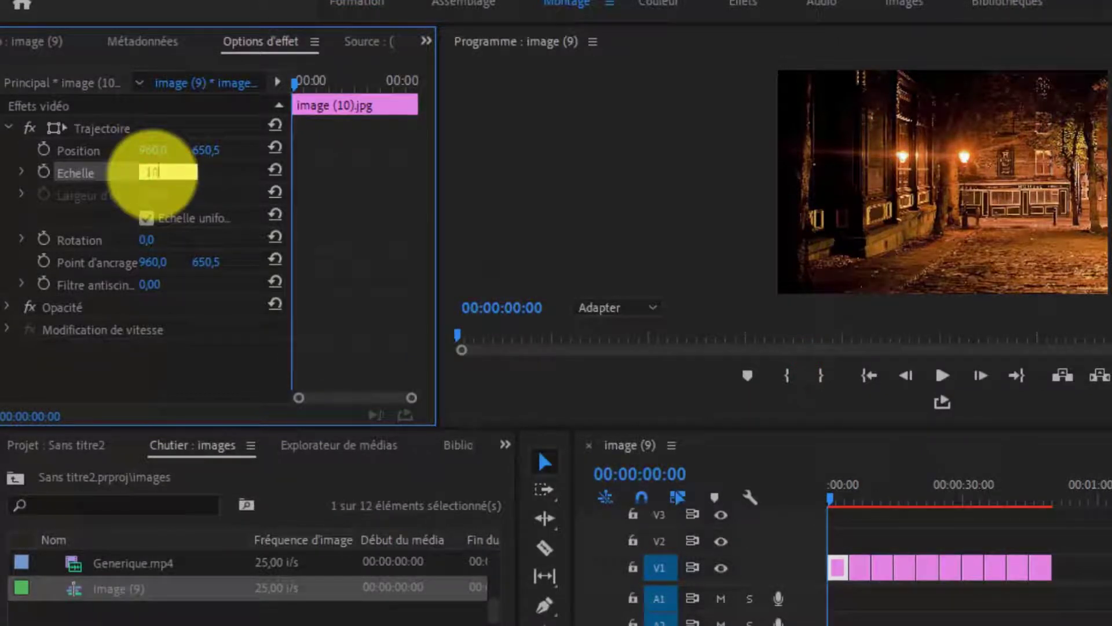
{"action": "type", "text": "0"}
{"action": "left_click", "coordinate": [385, 213]}
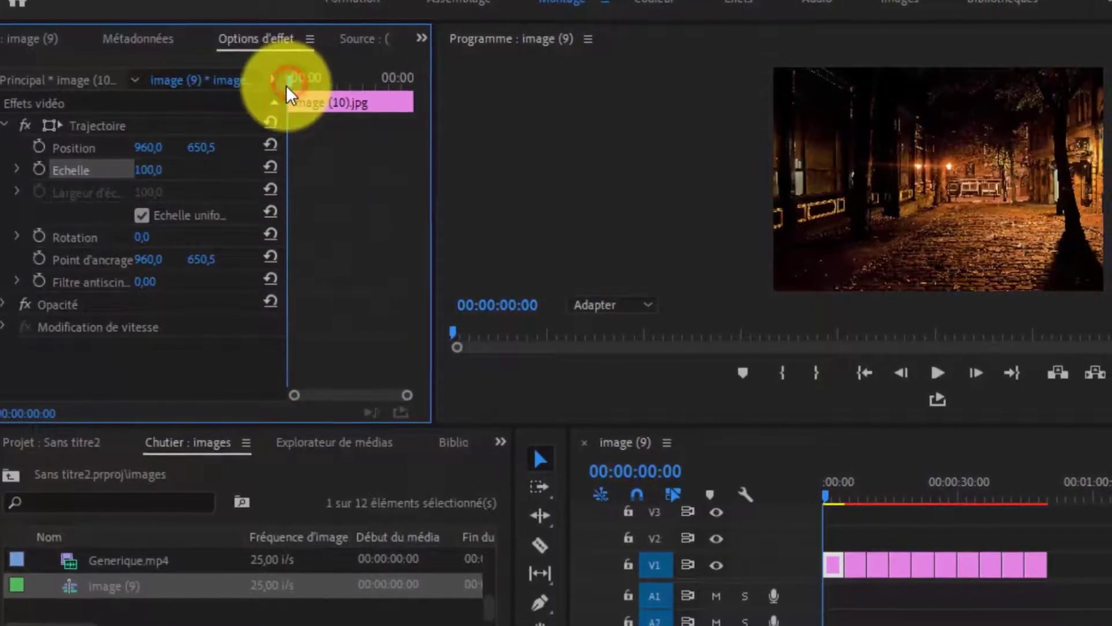
Step: Shorten the first clip, image (10).jpg, with a ripple edit so that it ends at 00:00:00:05
{"action": "key", "text": "Right"}
{"action": "key", "text": "Right"}
{"action": "key", "text": "Right"}
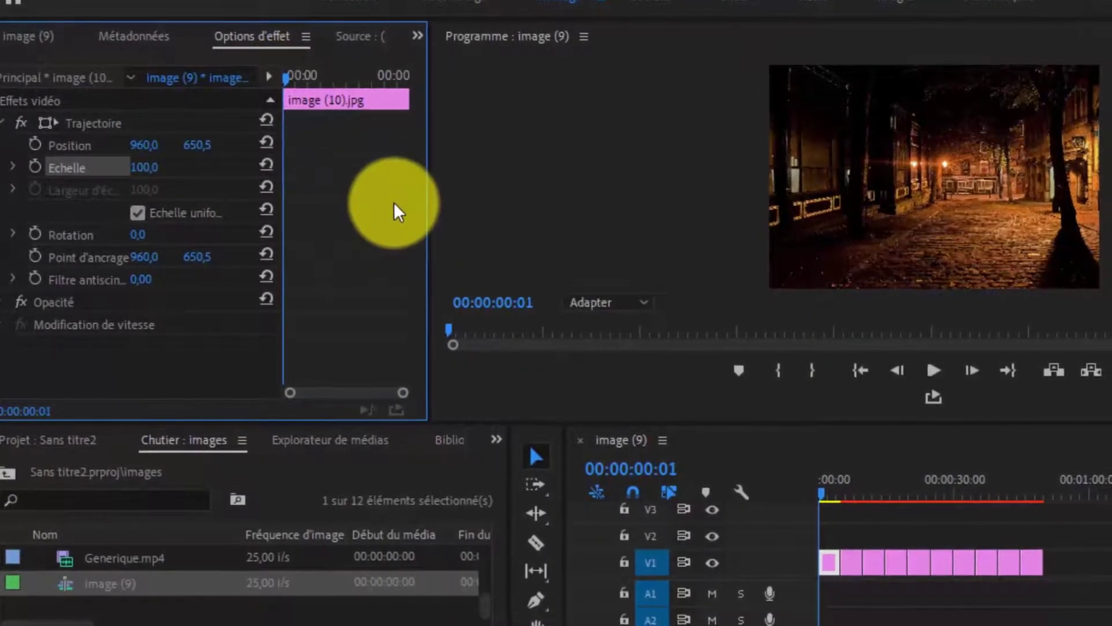
{"action": "key", "text": "Right"}
{"action": "key", "text": "Right"}
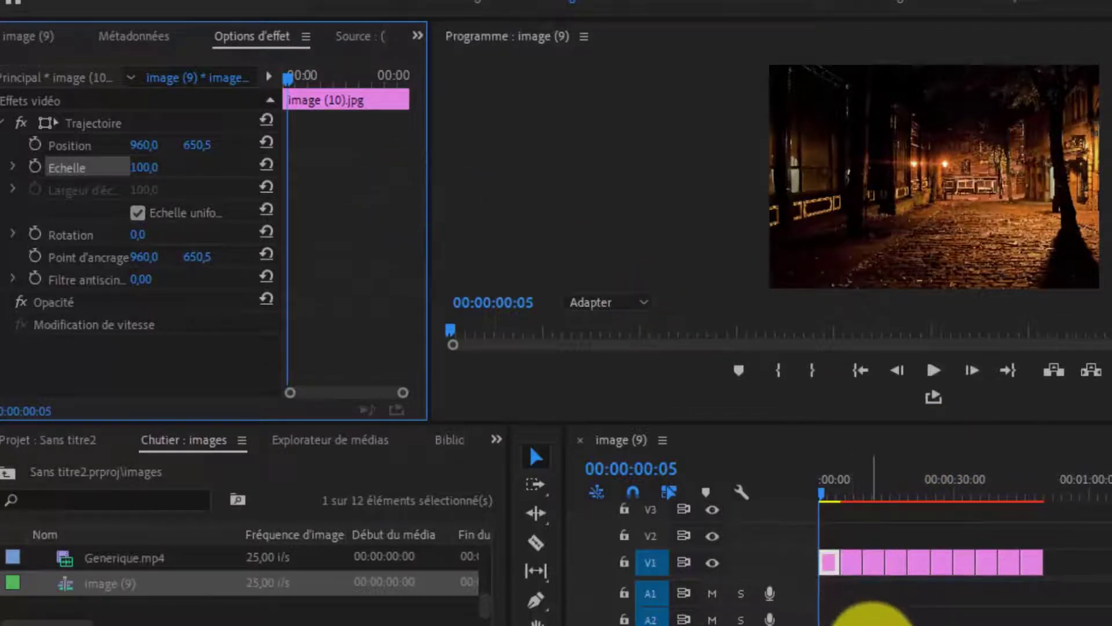
{"action": "left_click_drag", "start_coordinate": [918, 625], "coordinate": [790, 625]}
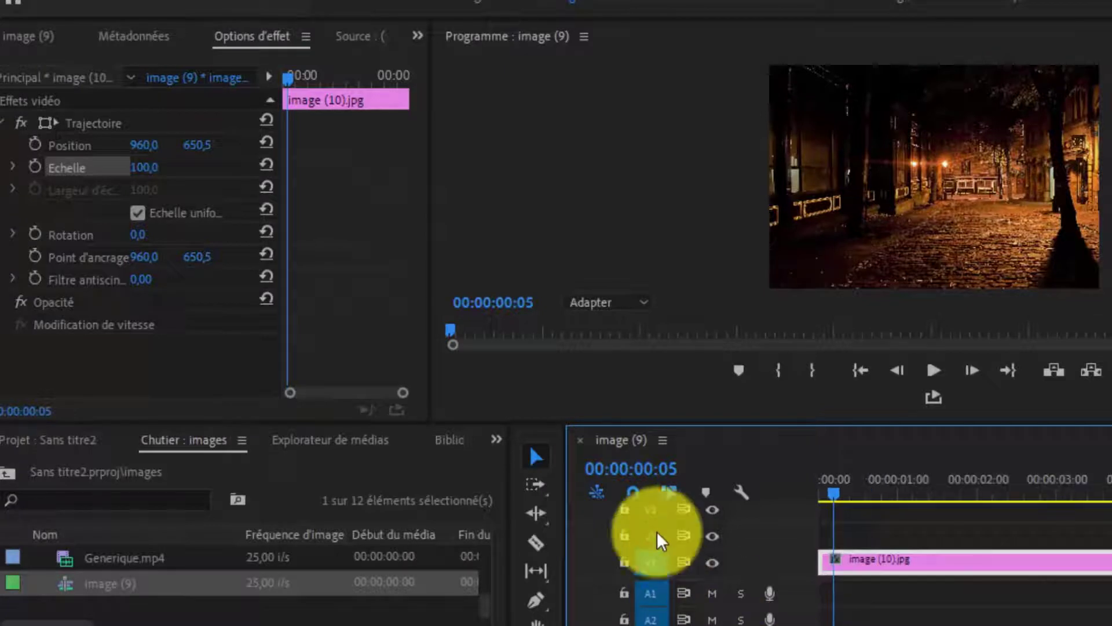
{"action": "left_click", "coordinate": [544, 513]}
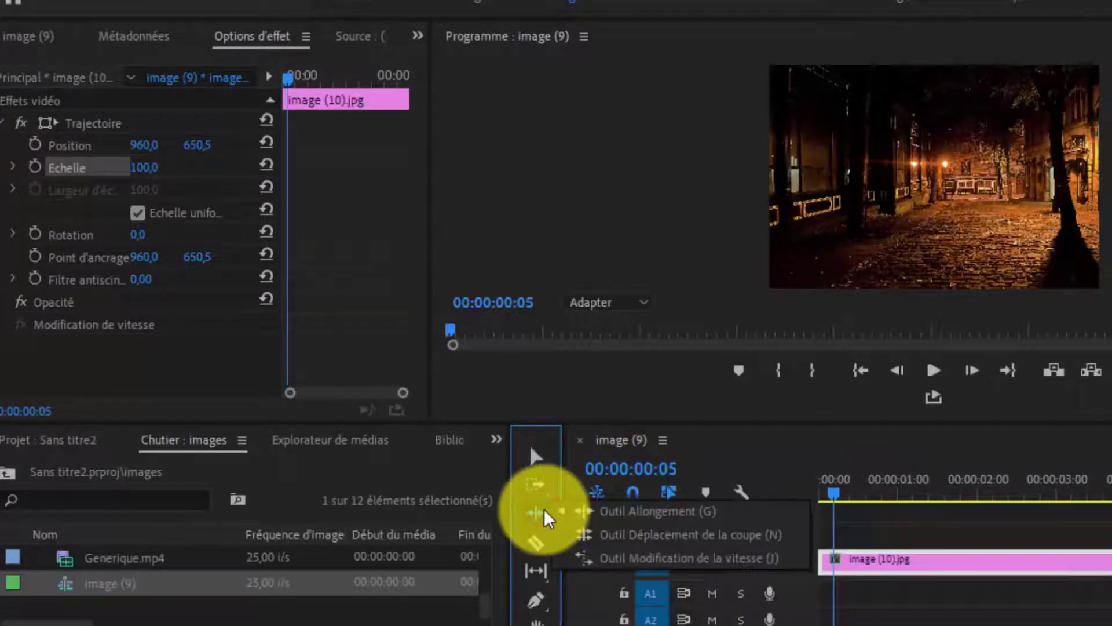
{"action": "left_click", "coordinate": [706, 517]}
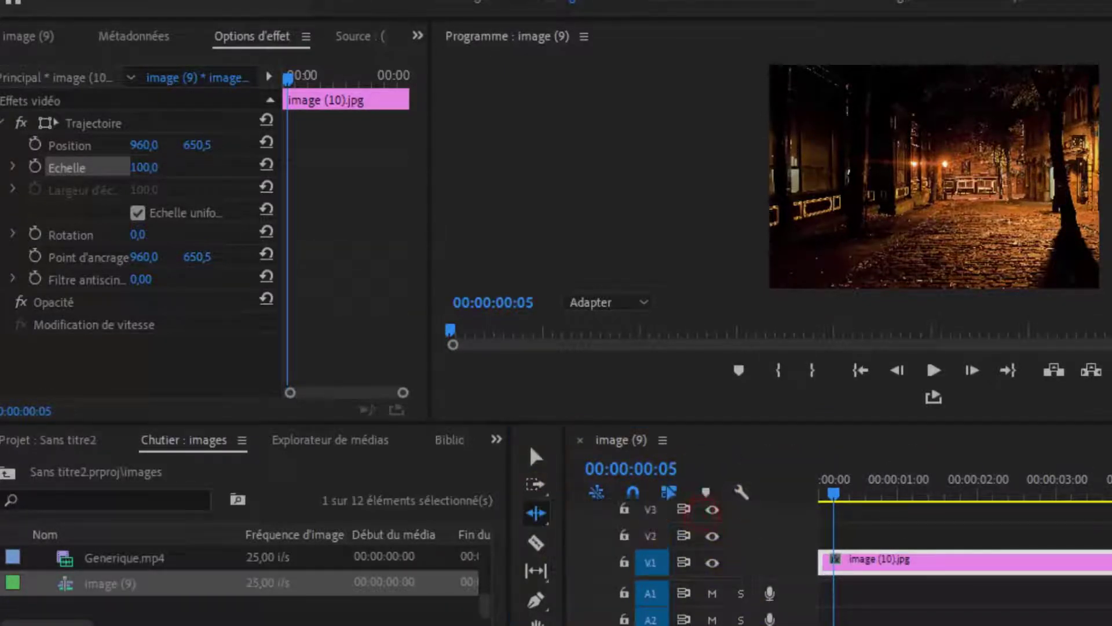
{"action": "left_click_drag", "start_coordinate": [1111, 584], "coordinate": [848, 579]}
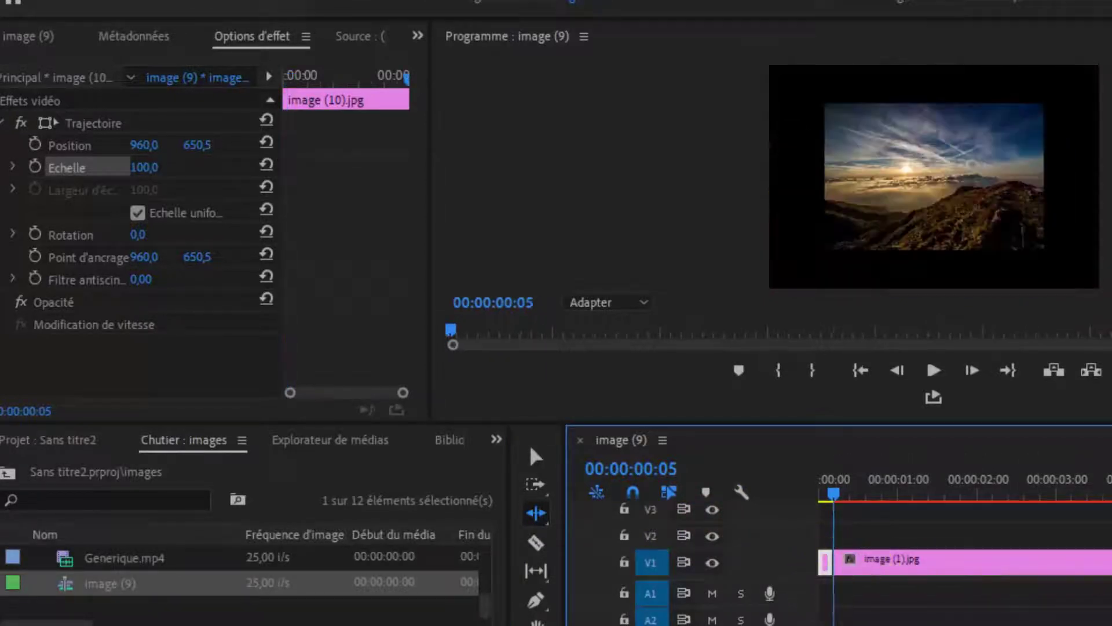
Step: Ripple-trim the second clip, image (1).jpg, so that it ends at 00:00:00:10
{"action": "key", "text": "Right"}
{"action": "key", "text": "Right"}
{"action": "key", "text": "Right"}
{"action": "key", "text": "Right"}
{"action": "key", "text": "Right"}
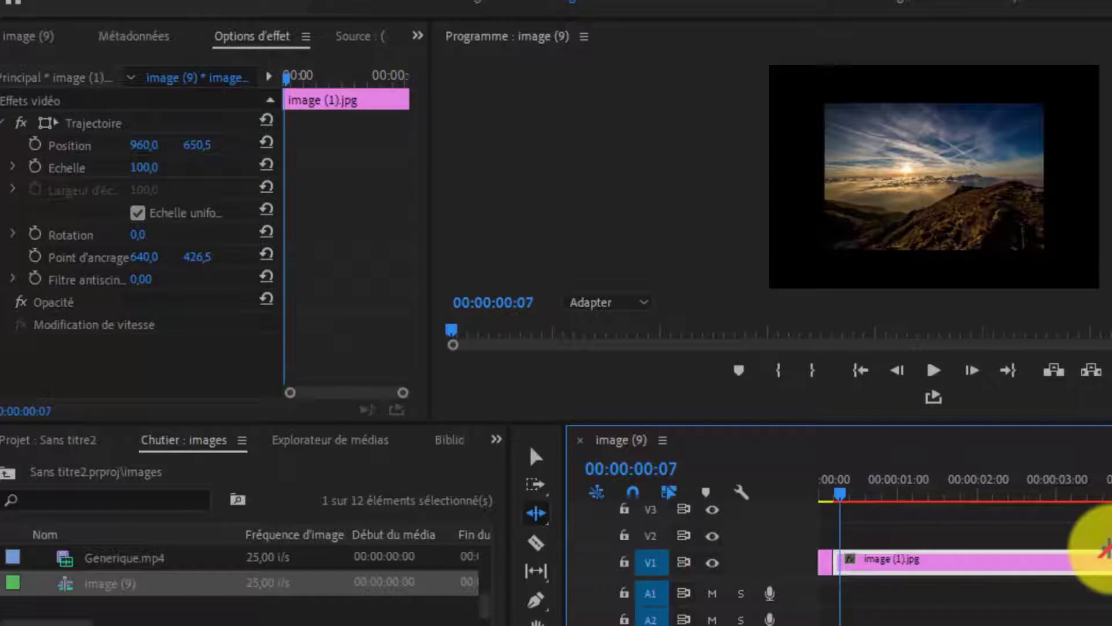
{"action": "left_click_drag", "start_coordinate": [1001, 566], "coordinate": [852, 562]}
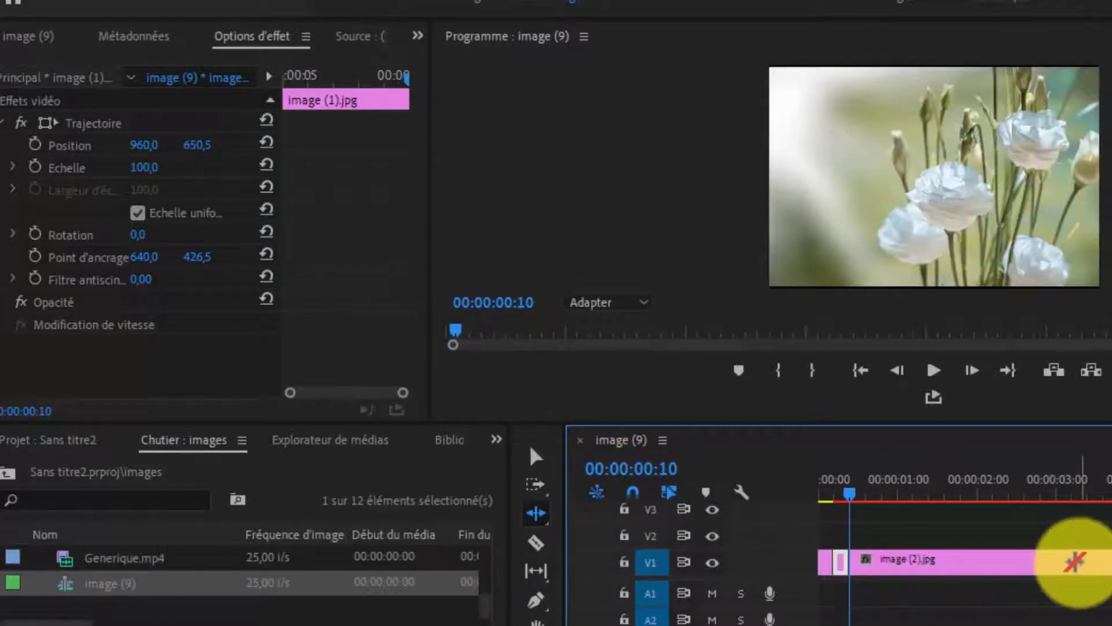
Step: Ripple-trim image (2).jpg to end at 00:00:00:15
{"action": "key", "text": "Right"}
{"action": "key", "text": "Right"}
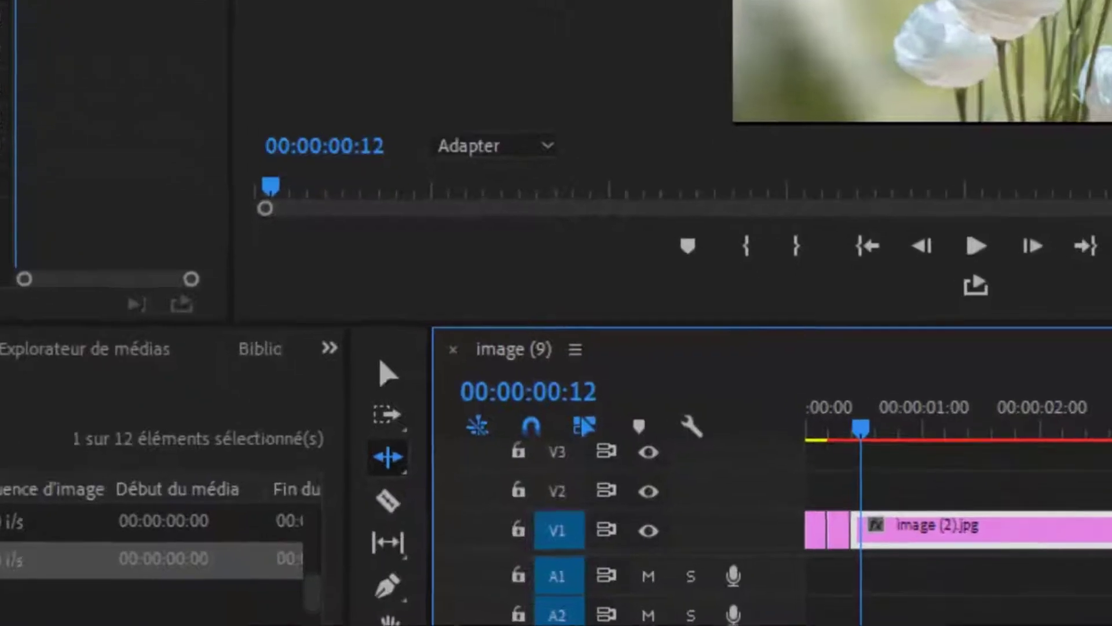
{"action": "key", "text": "Right"}
{"action": "key", "text": "Right"}
{"action": "key", "text": "Right"}
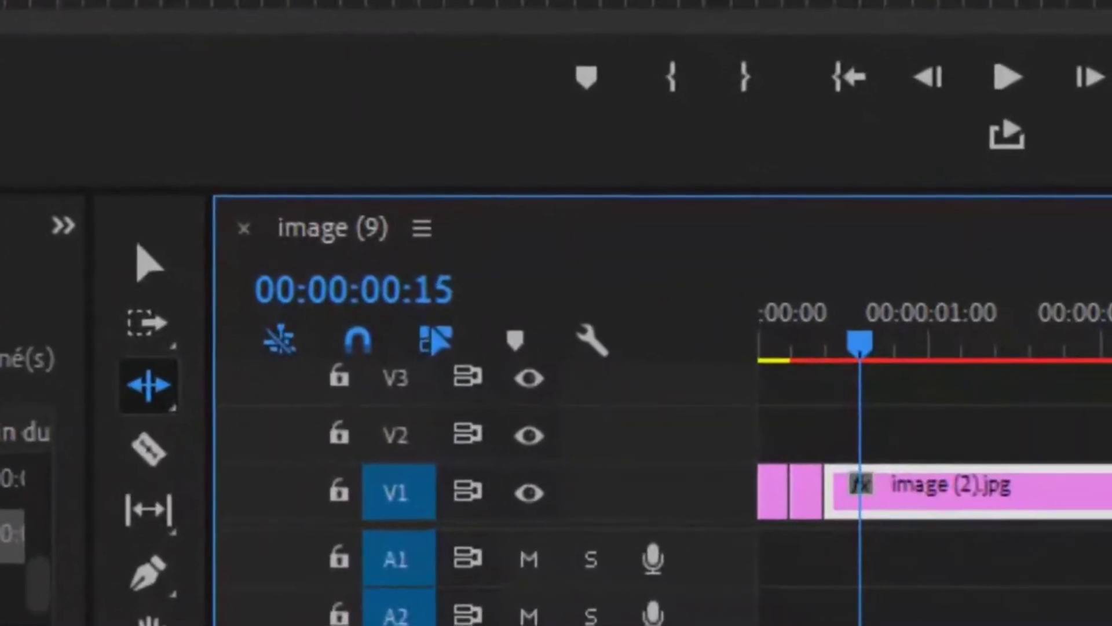
{"action": "left_click_drag", "start_coordinate": [1043, 492], "coordinate": [818, 483]}
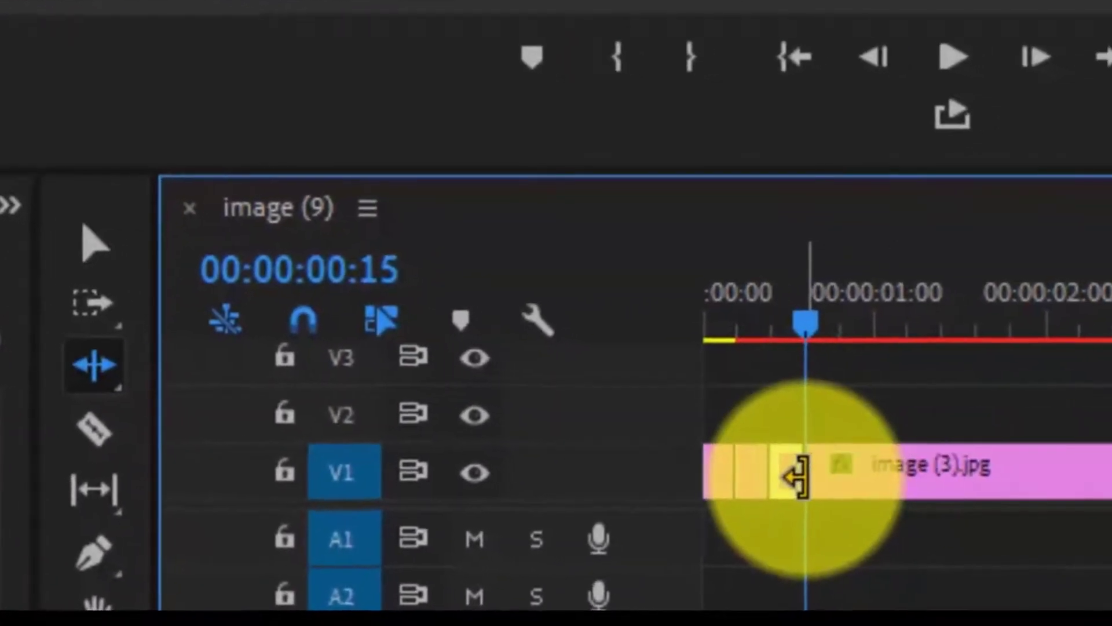
Step: Ripple-trim image (3).jpg to end at 00:00:00:20
{"action": "key", "text": "Right"}
{"action": "key", "text": "Right"}
{"action": "key", "text": "Right"}
{"action": "key", "text": "Right"}
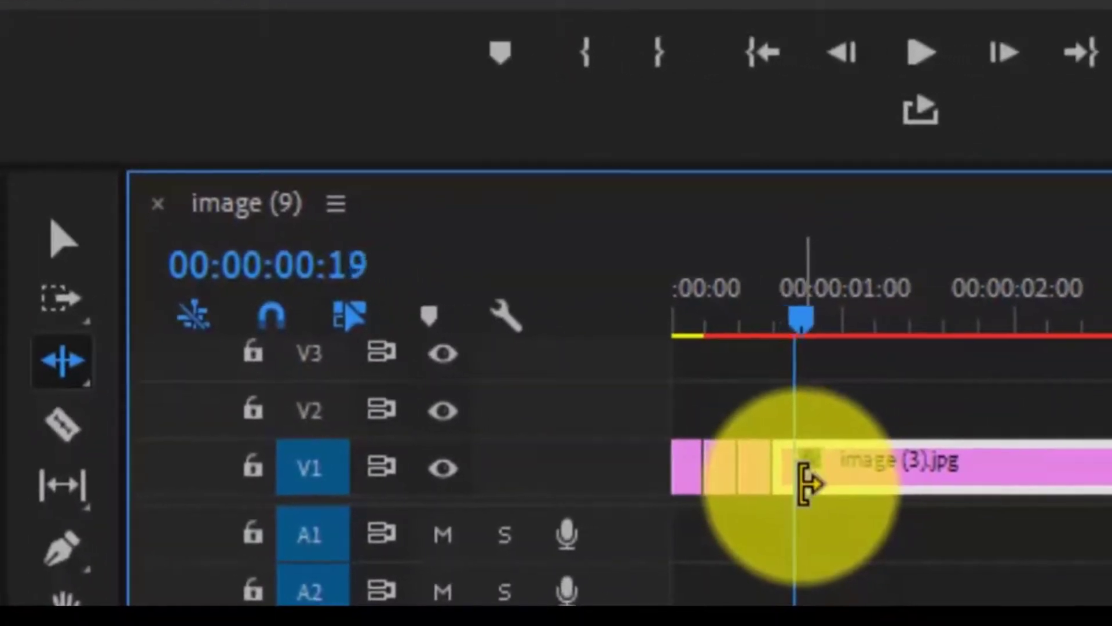
{"action": "key", "text": "Right"}
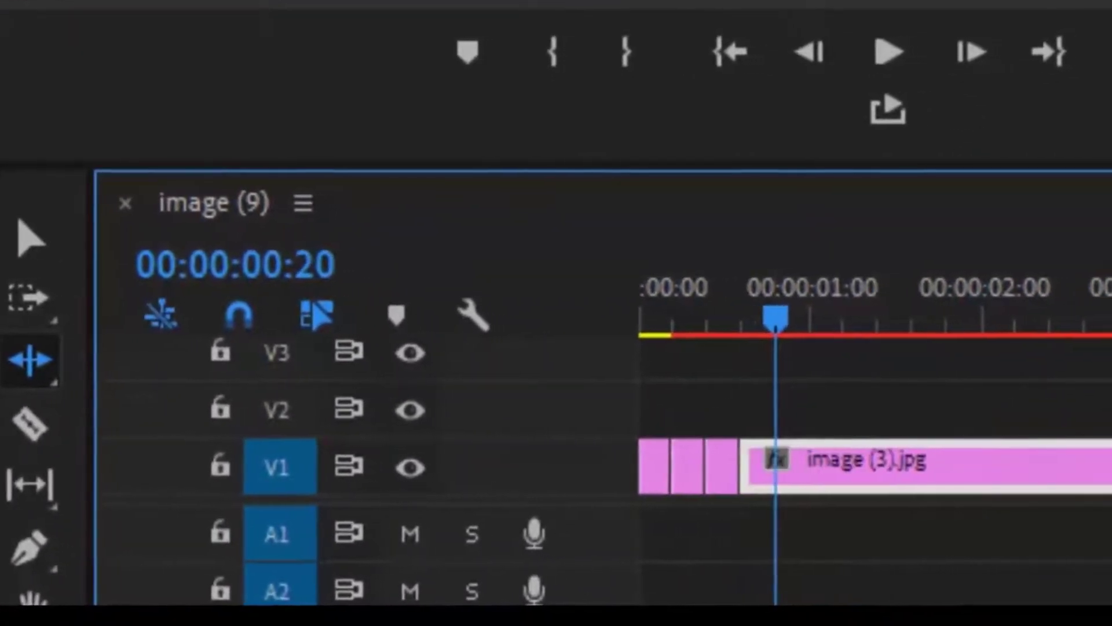
{"action": "left_click_drag", "start_coordinate": [1107, 511], "coordinate": [675, 524]}
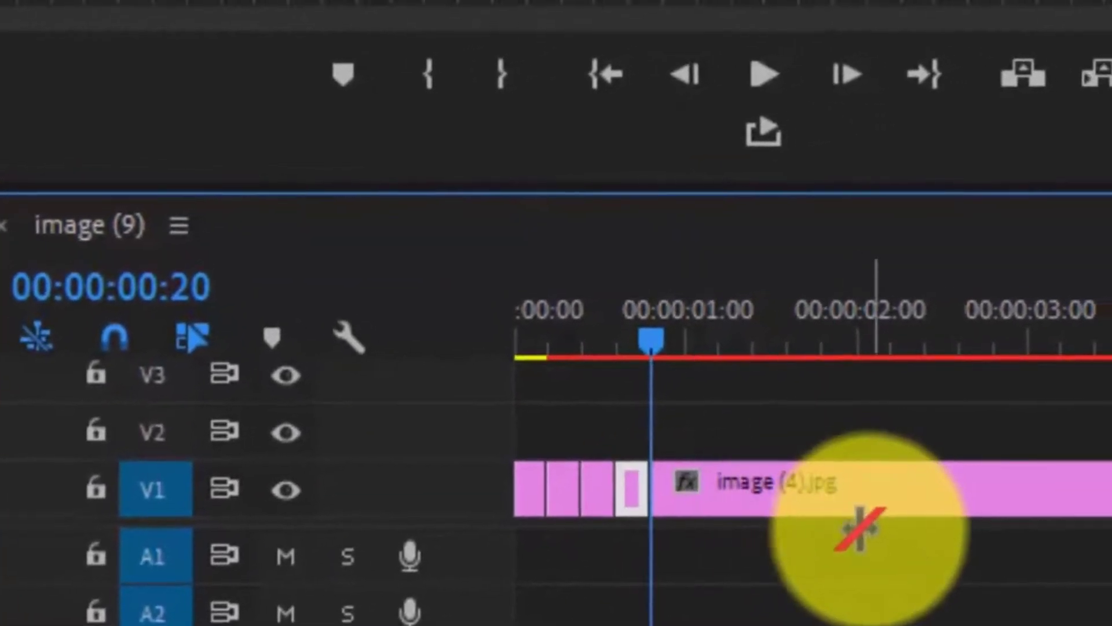
Step: Ripple-trim image (4).jpg to end exactly at 00:00:01:00
{"action": "key", "text": "Right"}
{"action": "key", "text": "Right"}
{"action": "key", "text": "Right"}
{"action": "key", "text": "Right"}
{"action": "key", "text": "Right"}
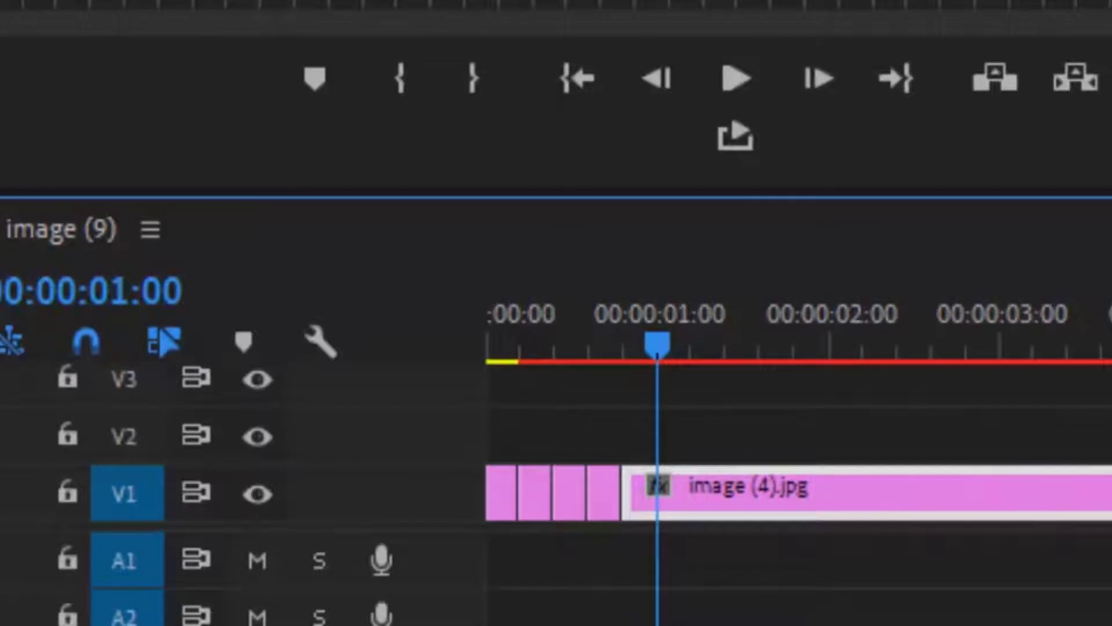
{"action": "left_click_drag", "start_coordinate": [1103, 504], "coordinate": [664, 562]}
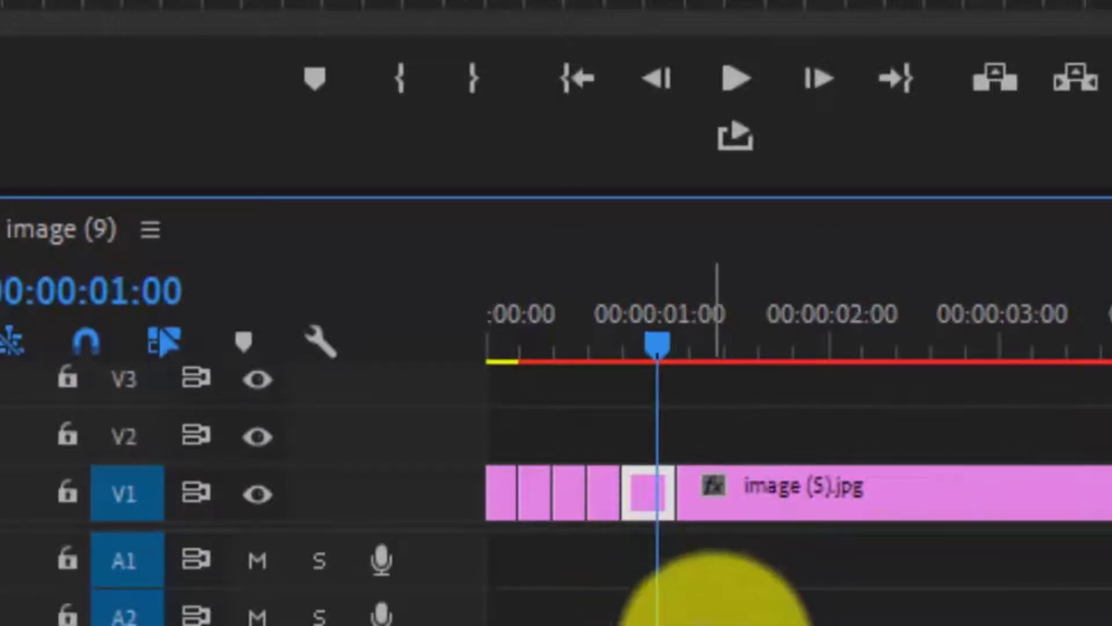
{"action": "left_click_drag", "start_coordinate": [662, 497], "coordinate": [654, 497]}
Step: Ripple-trim image (5).jpg to a length of five frames, ending at 00:00:01:05
{"action": "key", "text": "Right"}
{"action": "key", "text": "Right"}
{"action": "key", "text": "Right"}
{"action": "key", "text": "Right"}
{"action": "key", "text": "Right"}
{"action": "key", "text": "w"}
Step: Ripple-trim image (6).jpg to end five frames after its start, at 00:00:01:10
{"action": "key", "text": "Right"}
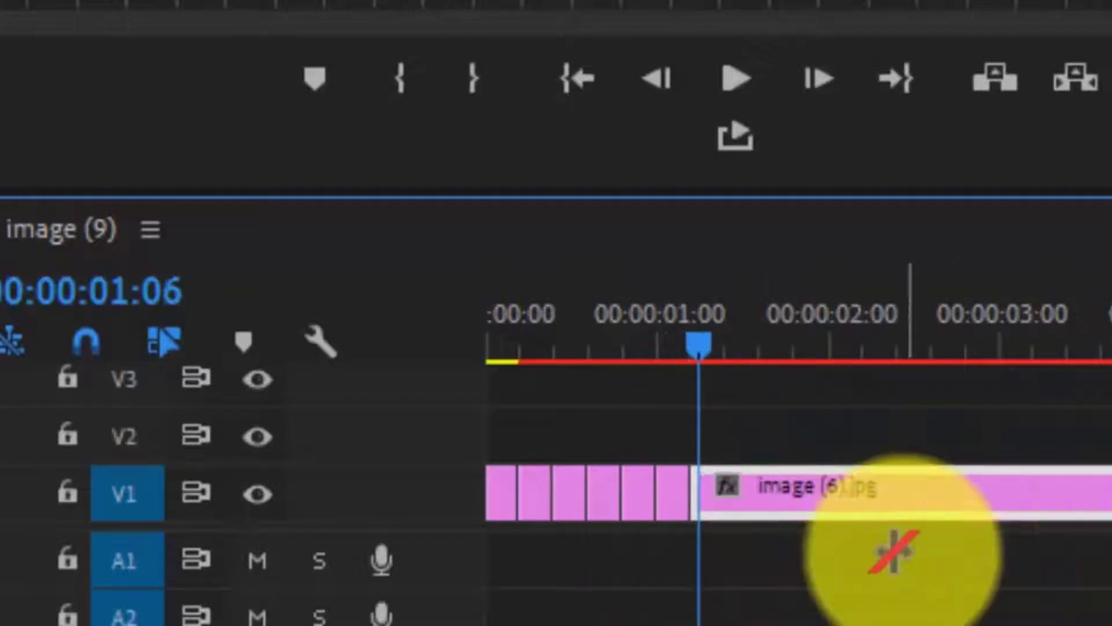
{"action": "key", "text": "Right"}
{"action": "key", "text": "Right"}
{"action": "key", "text": "Right"}
{"action": "key", "text": "Right"}
{"action": "key", "text": "w"}
Step: Ripple-trim image (7).jpg to end five frames after its start, at 00:00:01:15
{"action": "left_click", "coordinate": [814, 494]}
{"action": "key", "text": "Right"}
{"action": "key", "text": "Right"}
{"action": "key", "text": "Right"}
{"action": "key", "text": "Right"}
{"action": "key", "text": "Right"}
{"action": "left_click_drag", "start_coordinate": [1054, 367], "coordinate": [348, 367]}
Step: Ripple-trim image (8).jpg to end five frames after its start, at 00:00:01:20
{"action": "left_click", "coordinate": [543, 367]}
{"action": "key", "text": "Right"}
{"action": "key", "text": "Right"}
{"action": "key", "text": "Right"}
{"action": "key", "text": "Right"}
{"action": "key", "text": "Right"}
{"action": "left_click_drag", "start_coordinate": [1077, 367], "coordinate": [378, 366]}
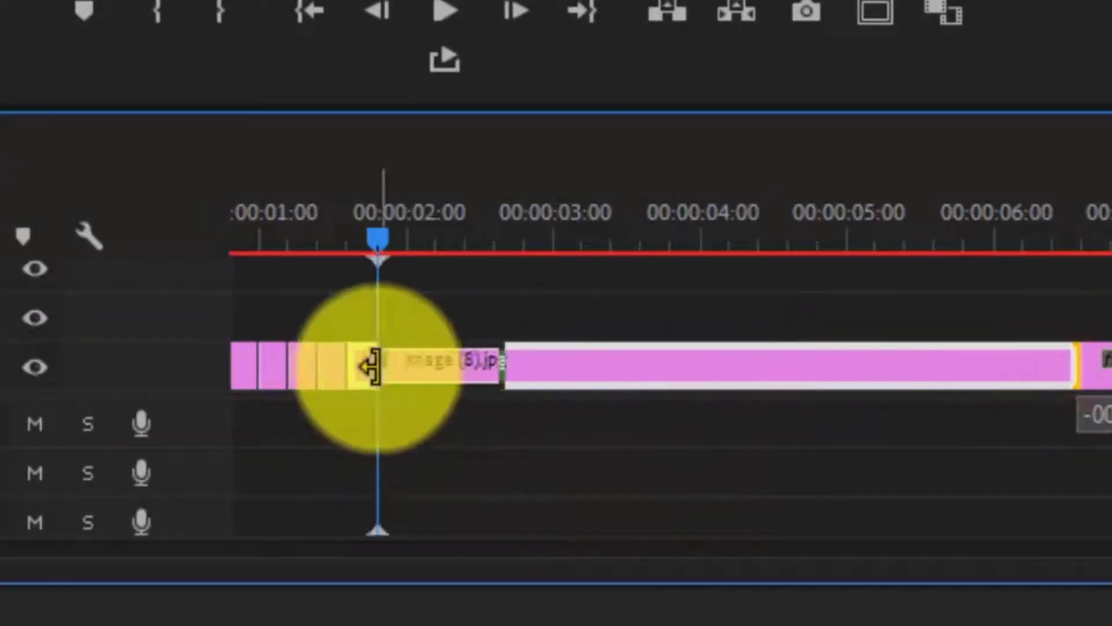
Step: Shorten the last image clip in the sequence so that it ends at 00:00:02:00
{"action": "key", "text": "Right"}
{"action": "key", "text": "Right"}
{"action": "key", "text": "Right"}
{"action": "key", "text": "Right"}
{"action": "key", "text": "Right"}
{"action": "left_click_drag", "start_coordinate": [1033, 371], "coordinate": [408, 371]}
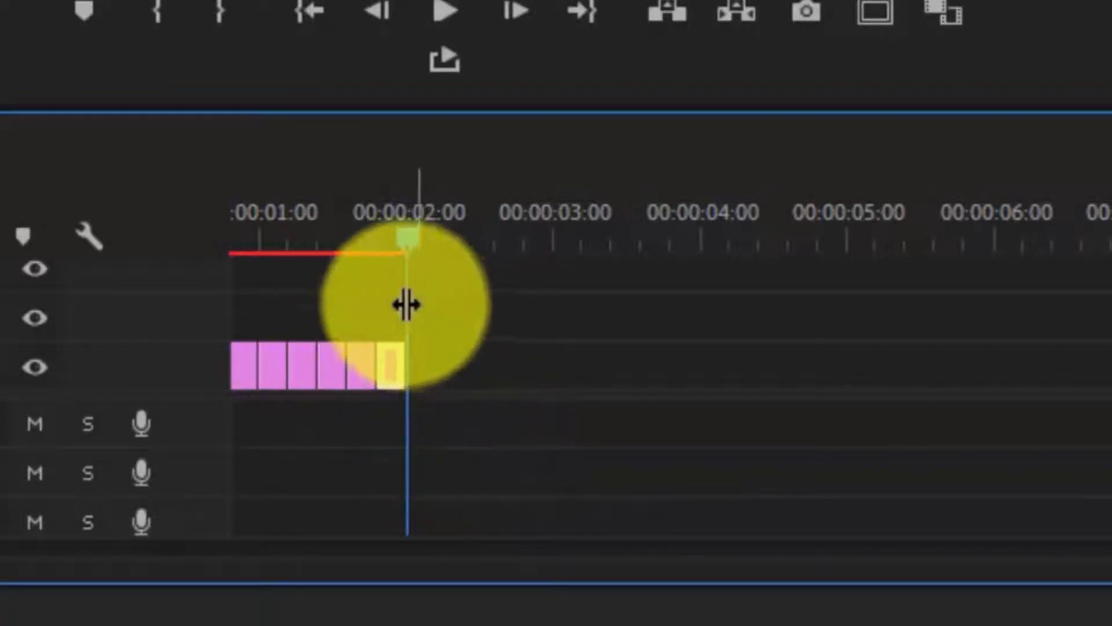
Step: Return the playhead to the sequence start and create a new sequence from the image (9) sequence, nesting it as one clip
{"action": "left_click_drag", "start_coordinate": [404, 243], "coordinate": [52, 313]}
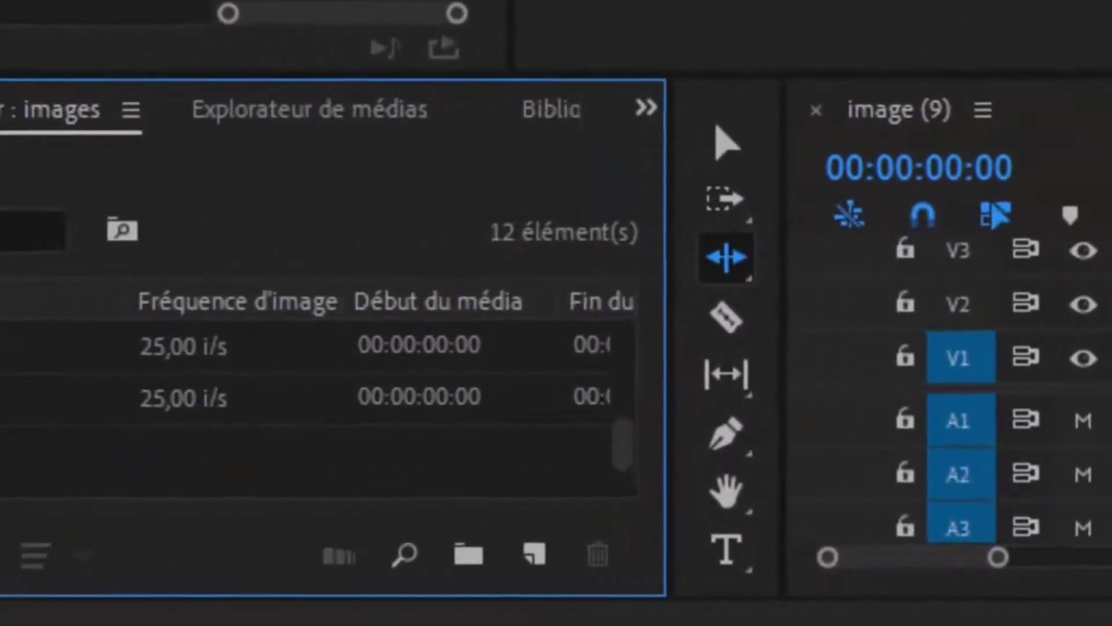
{"action": "left_click", "coordinate": [15, 411]}
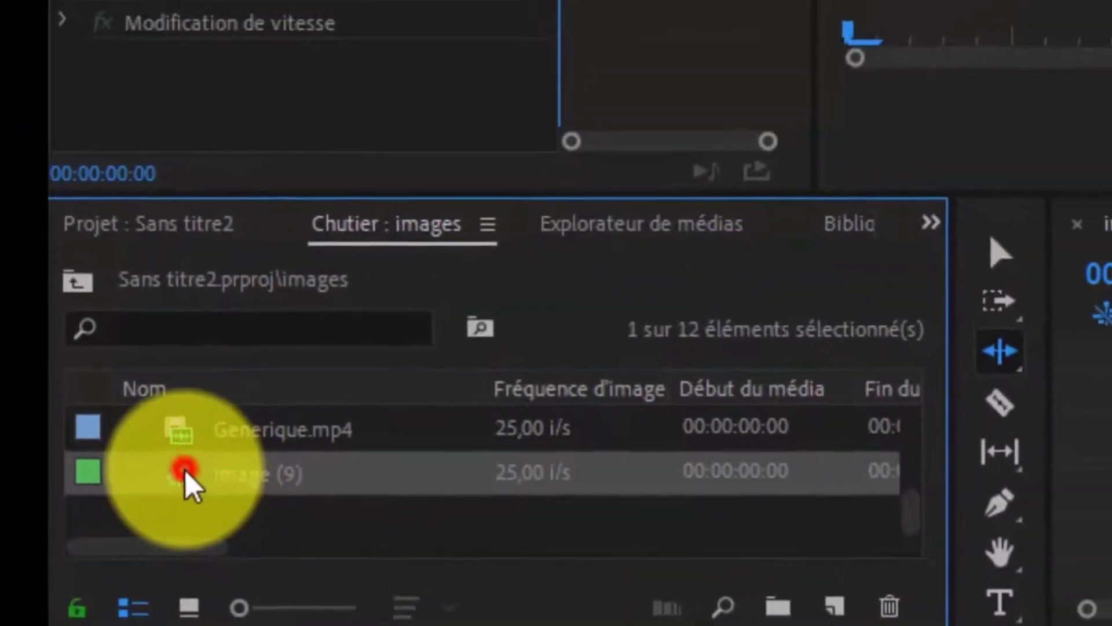
{"action": "left_click_drag", "start_coordinate": [185, 470], "coordinate": [843, 608]}
{"action": "left_click_drag", "start_coordinate": [597, 591], "coordinate": [597, 591]}
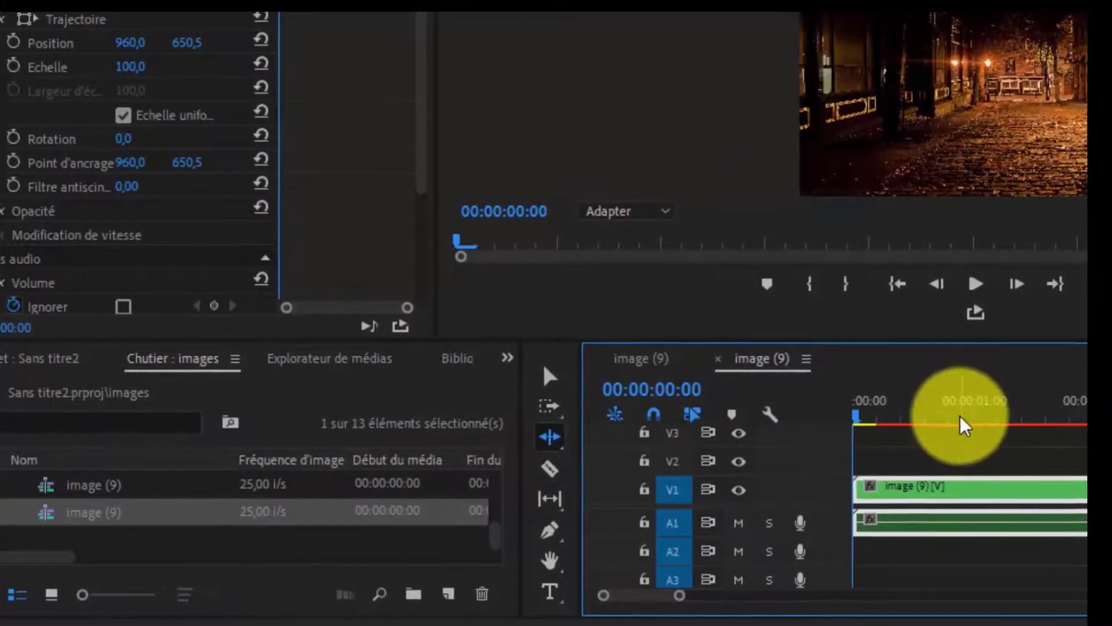
Step: Animate the nested clip's scale with keyframes from 100 at 00:00:00:00 to 150 at 00:00:00:04
{"action": "left_click_drag", "start_coordinate": [869, 420], "coordinate": [844, 447]}
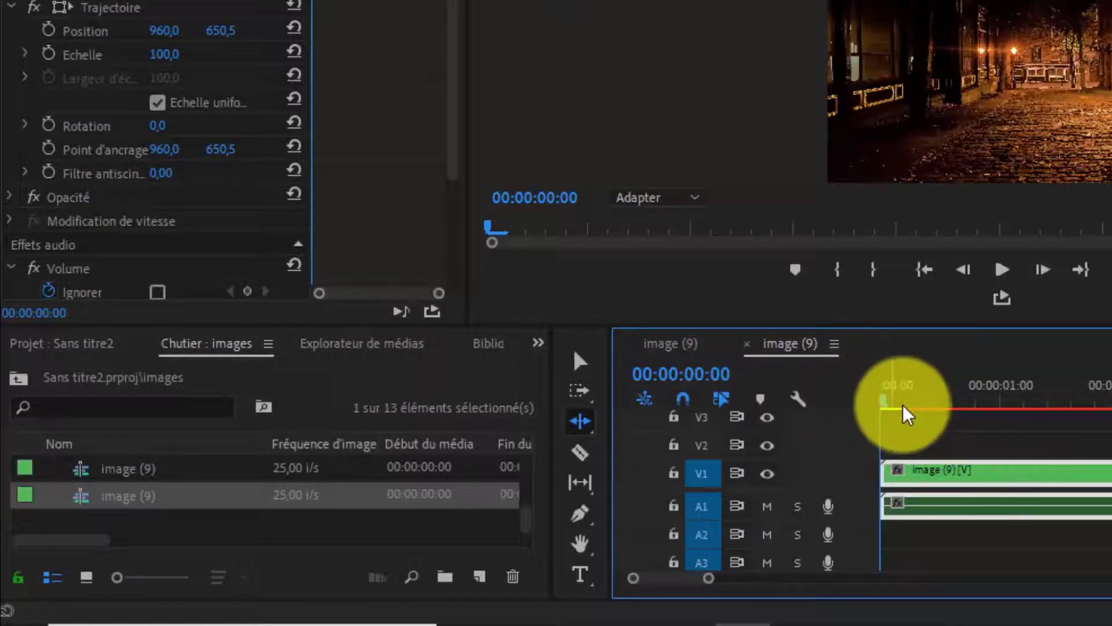
{"action": "key", "text": "ctrl+s"}
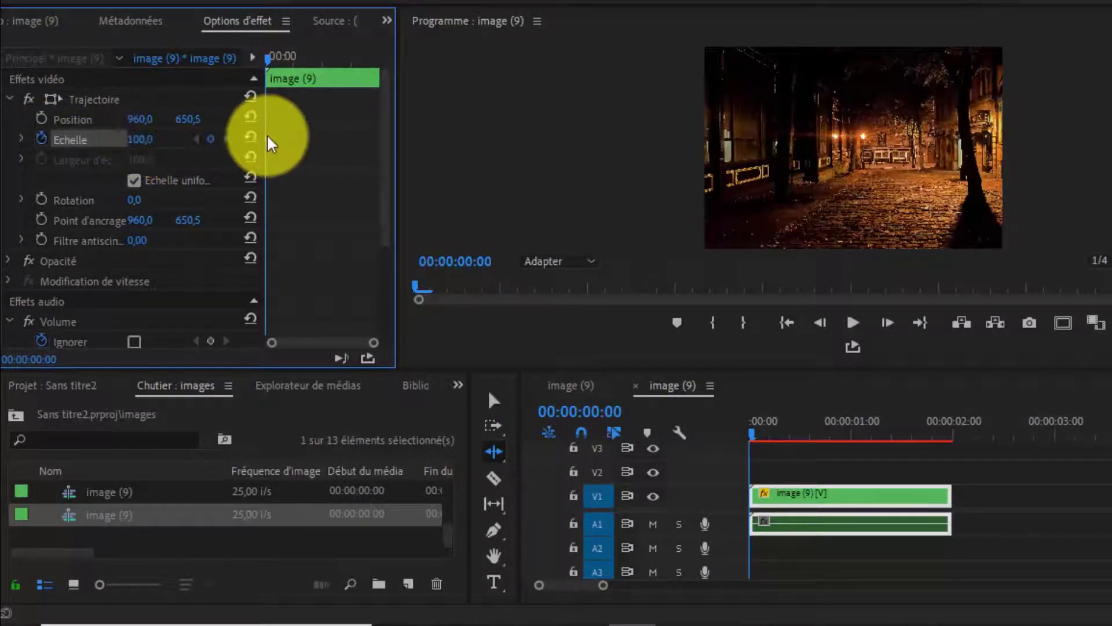
{"action": "left_click", "coordinate": [144, 140]}
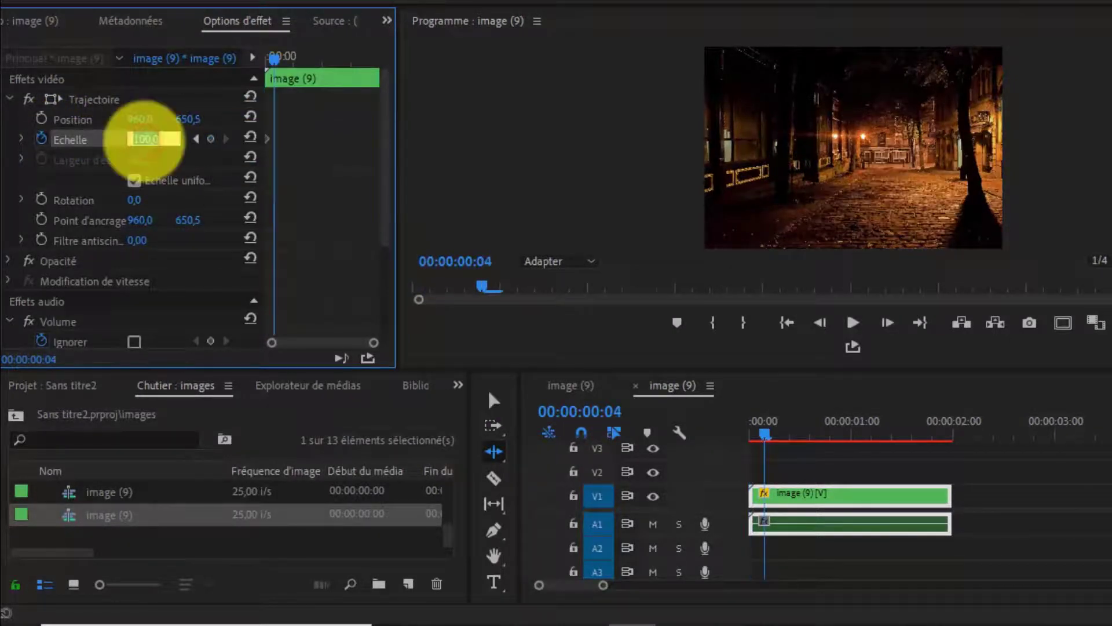
{"action": "type", "text": "1"}
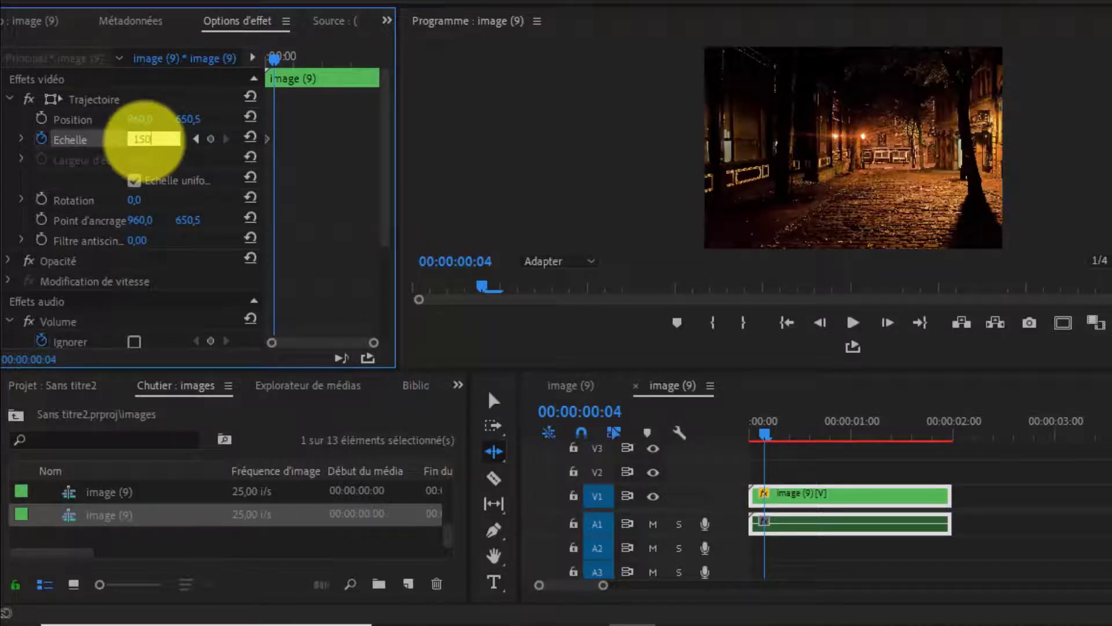
{"action": "type", "text": "50"}
{"action": "key", "text": "Return"}
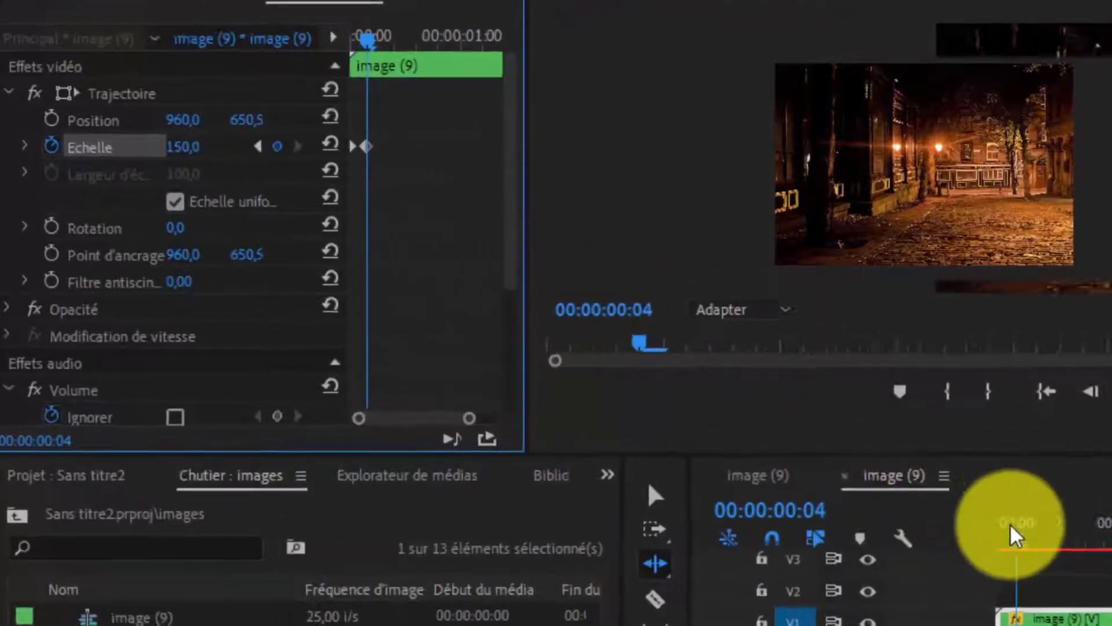
Step: Add a scale keyframe of 100 to the nested clip at 00:00:00:05
{"action": "key", "text": "Right"}
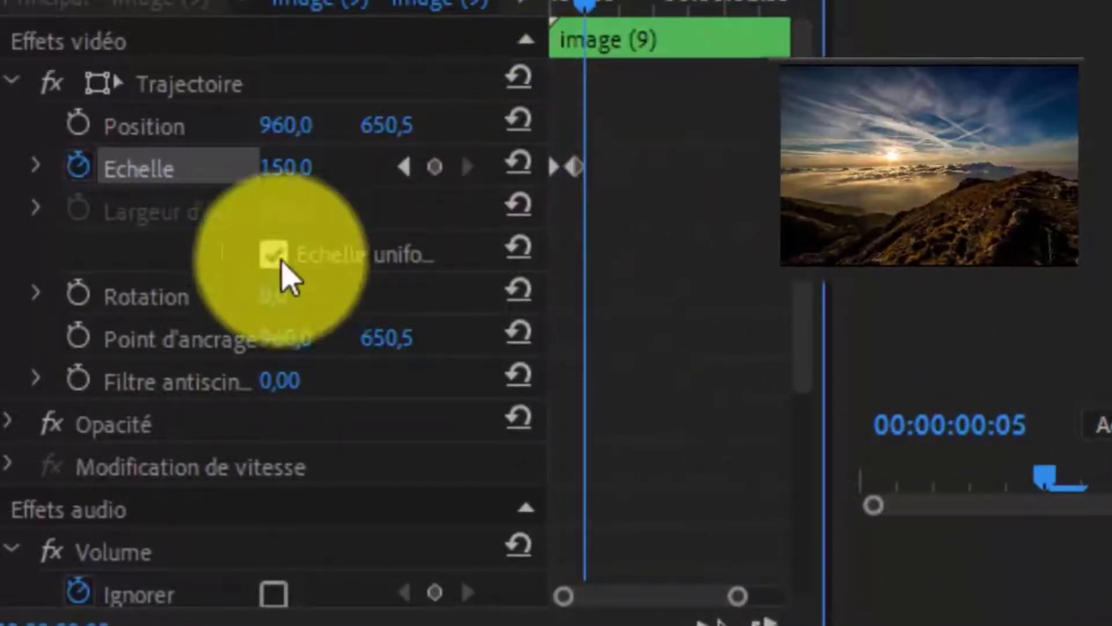
{"action": "left_click", "coordinate": [273, 174]}
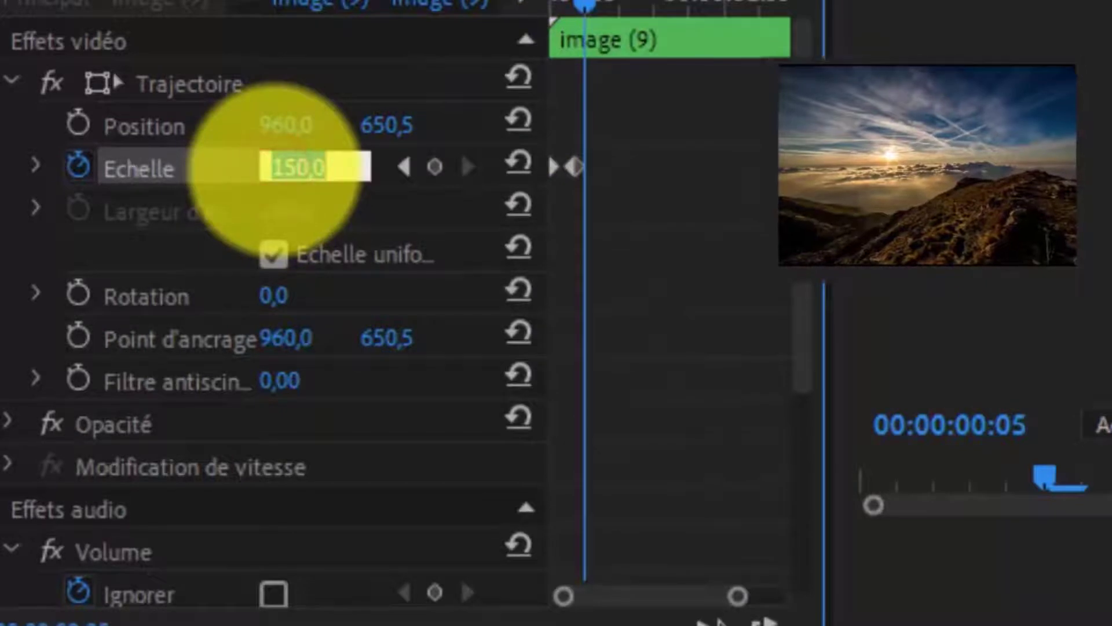
{"action": "type", "text": "100"}
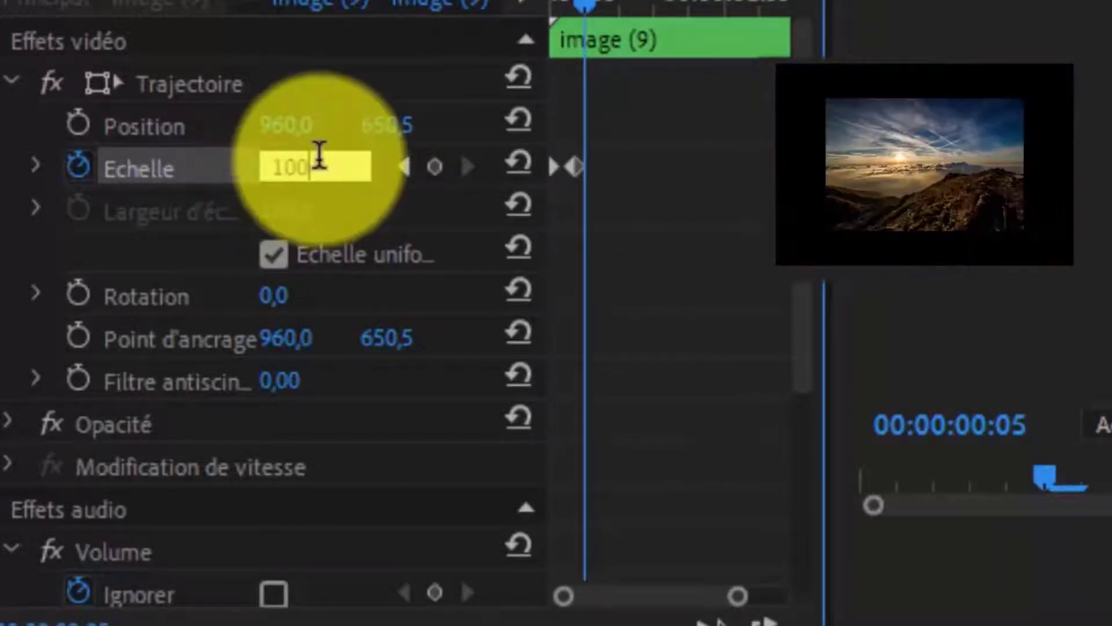
{"action": "key", "text": "Return"}
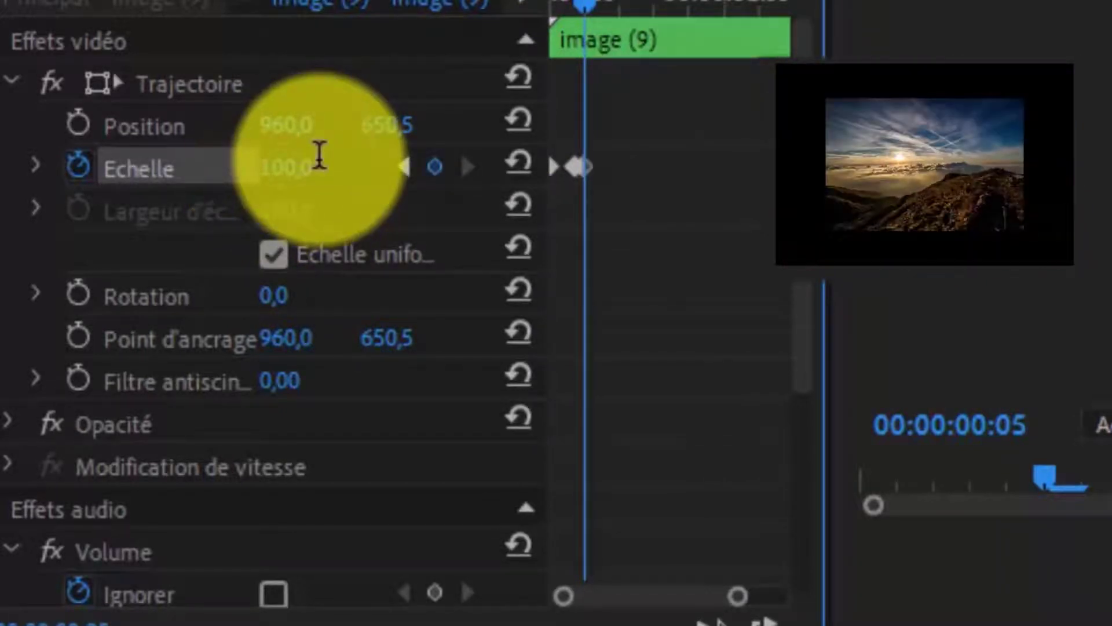
Step: Keyframe the nested clip's scale at 150 at 00:00:00:09 and 100 at 00:00:00:10
{"action": "key", "text": "Right"}
{"action": "key", "text": "Right"}
{"action": "key", "text": "Right"}
{"action": "key", "text": "Right"}
{"action": "key", "text": "Right"}
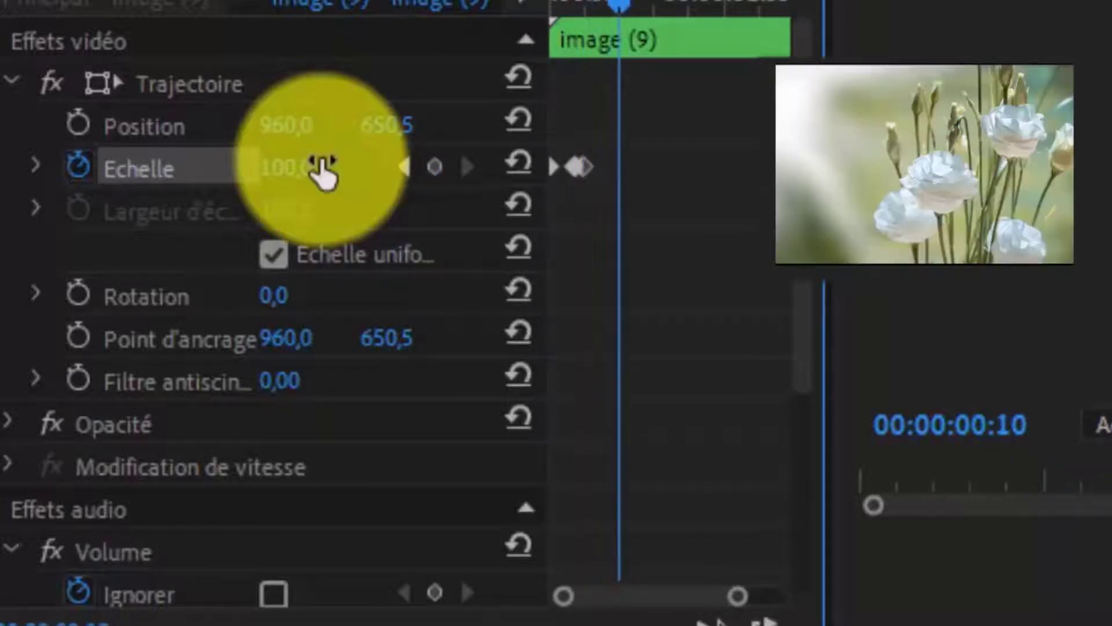
{"action": "key", "text": "Left"}
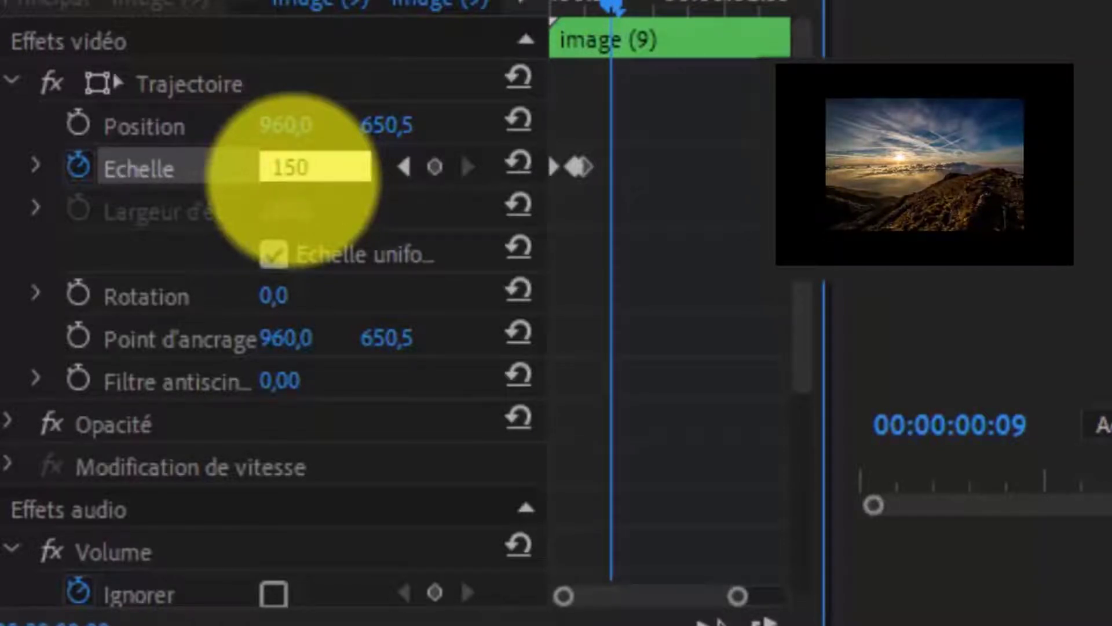
{"action": "key", "text": "Return"}
{"action": "key", "text": "Right"}
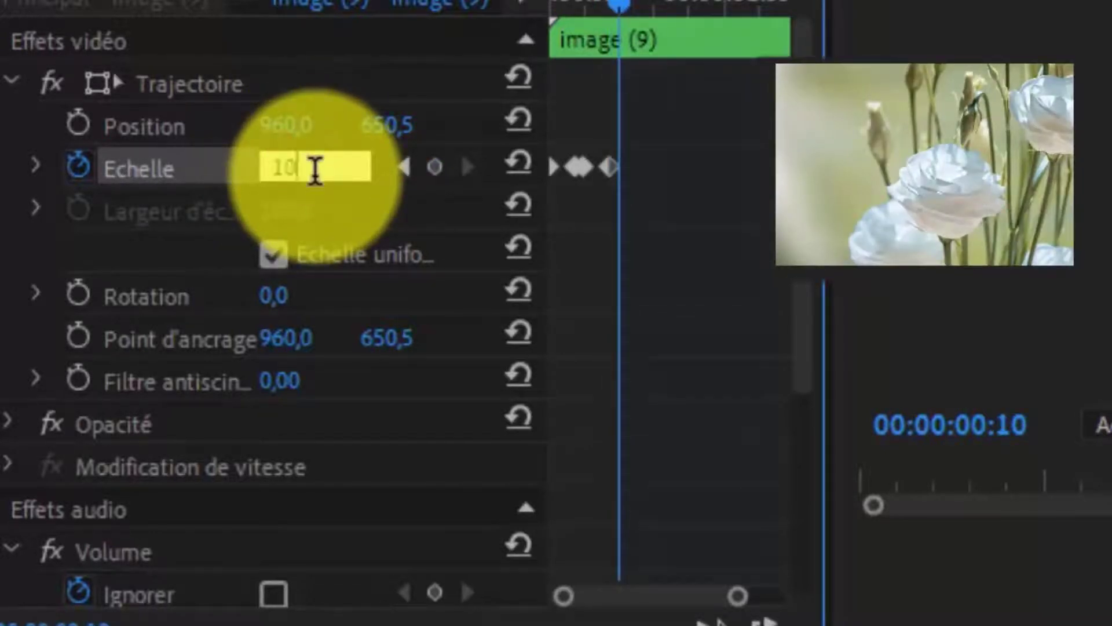
{"action": "key", "text": "Return"}
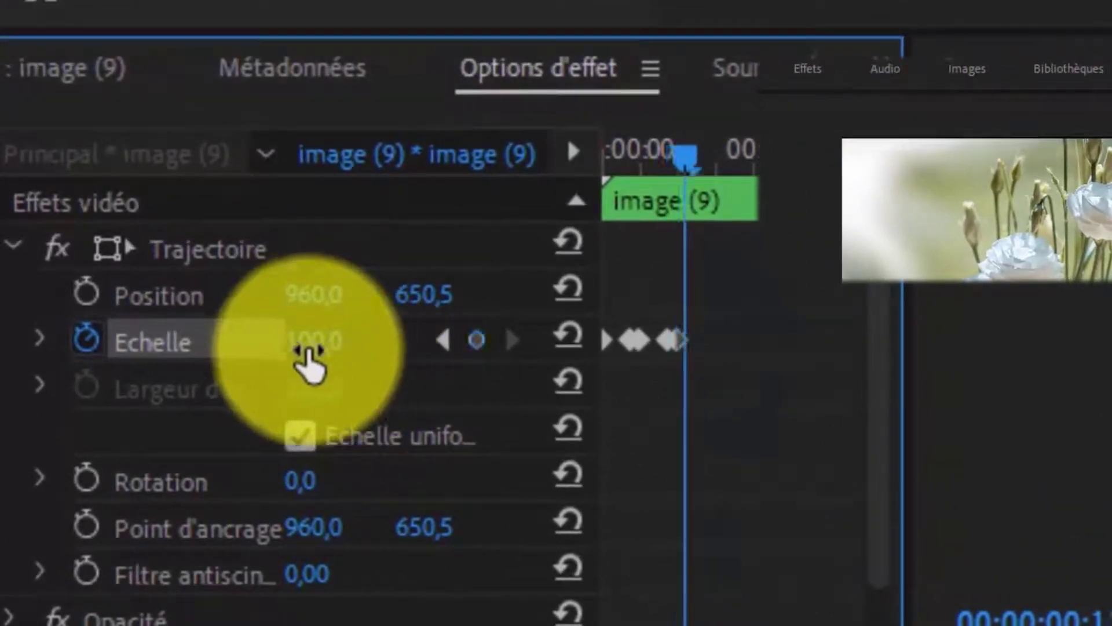
Step: Keyframe the nested clip's scale at 150 at 00:00:00:14 and 100 at 00:00:00:15
{"action": "key", "text": "space"}
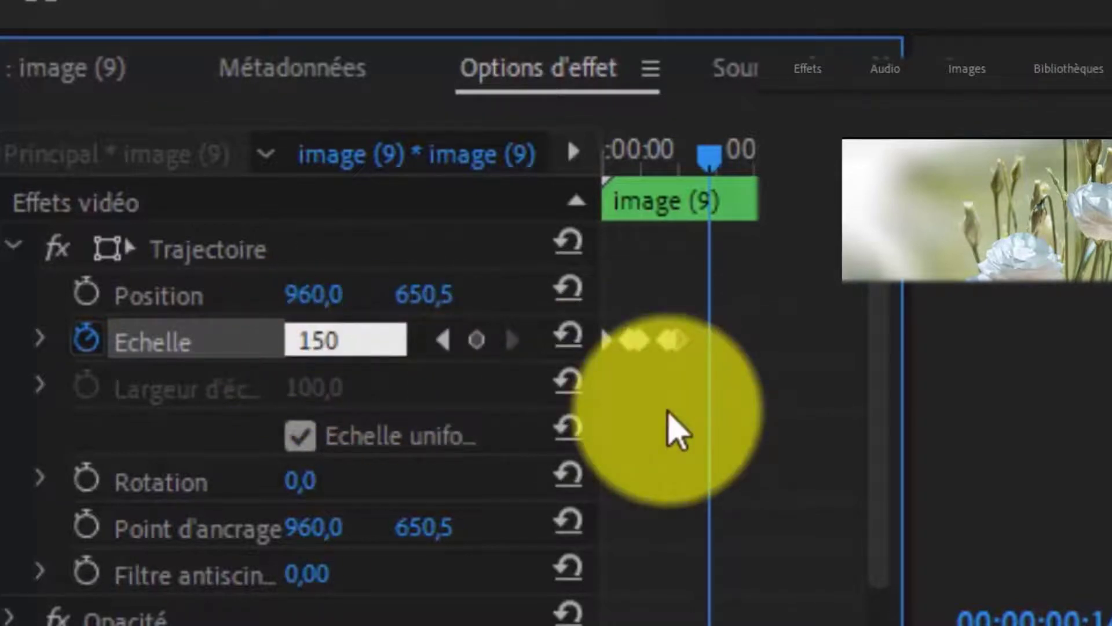
{"action": "key", "text": "Return"}
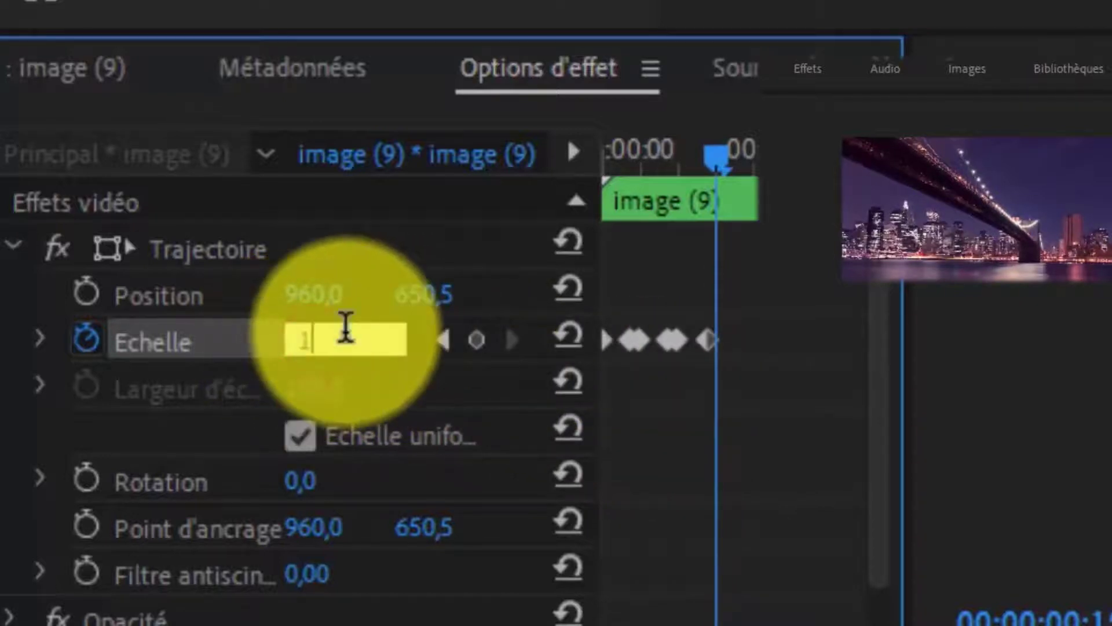
{"action": "type", "text": "100"}
{"action": "key", "text": "Return"}
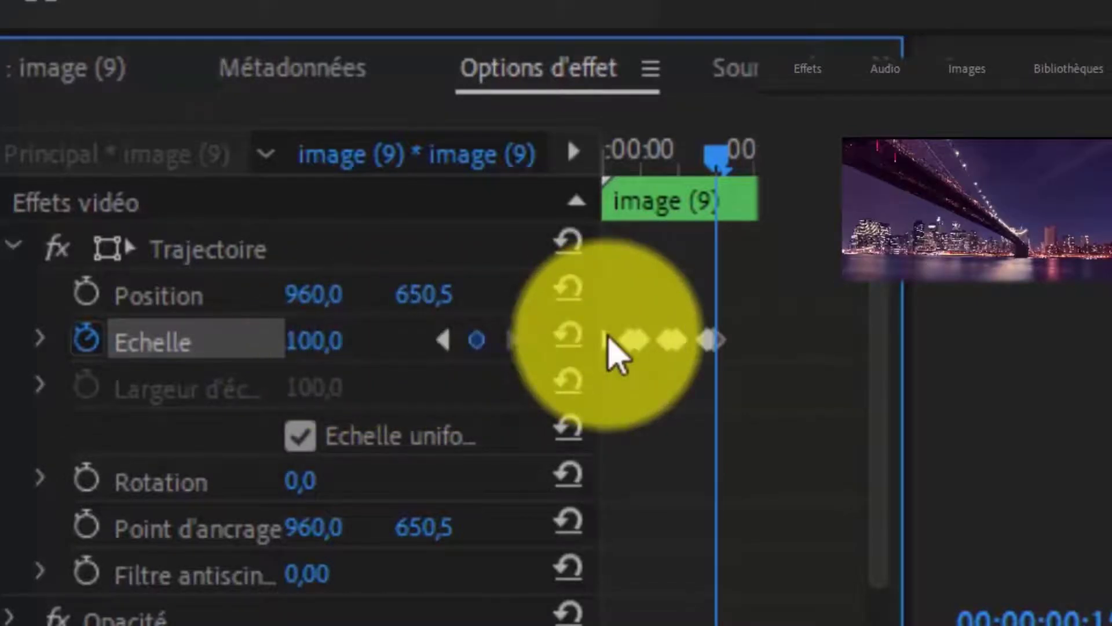
Step: Keyframe the nested clip's scale at 140 at 00:00:00:19 and 100 at 00:00:00:20
{"action": "key", "text": "Right"}
{"action": "key", "text": "Right"}
{"action": "key", "text": "Right"}
{"action": "key", "text": "Right"}
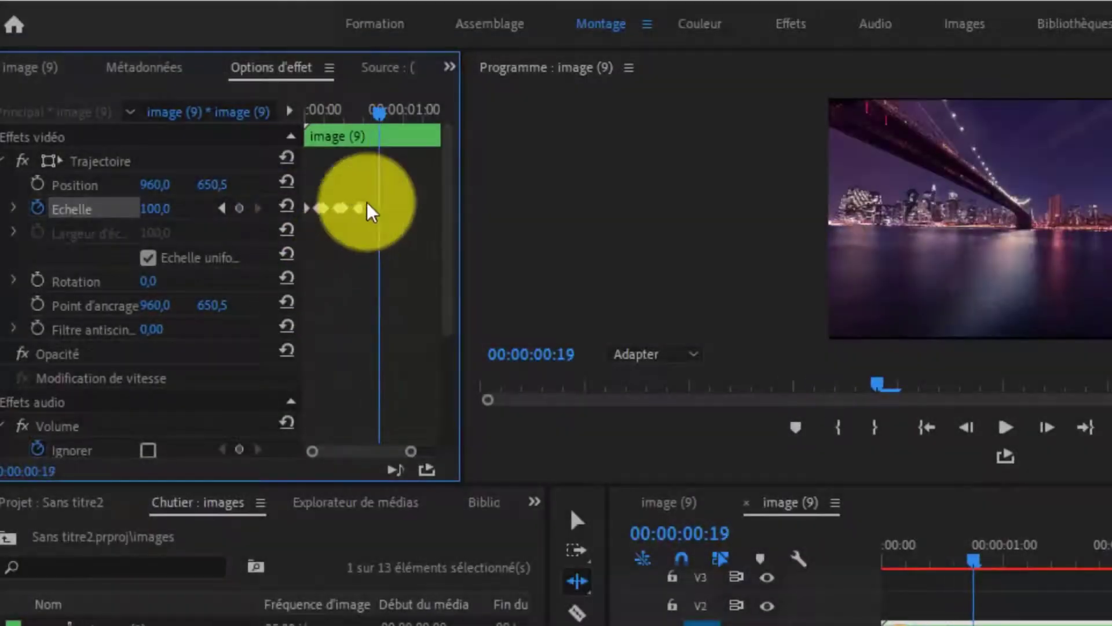
{"action": "left_click", "coordinate": [314, 341]}
{"action": "type", "text": "140"}
{"action": "key", "text": "Return"}
{"action": "key", "text": "Right"}
{"action": "left_click", "coordinate": [169, 208]}
{"action": "type", "text": "100"}
{"action": "key", "text": "Return"}
Step: Keyframe the nested clip's scale at 150 at 00:00:00:24 and 100 at 00:00:01:00
{"action": "key", "text": "Right"}
{"action": "key", "text": "Right"}
{"action": "key", "text": "Right"}
{"action": "key", "text": "Right"}
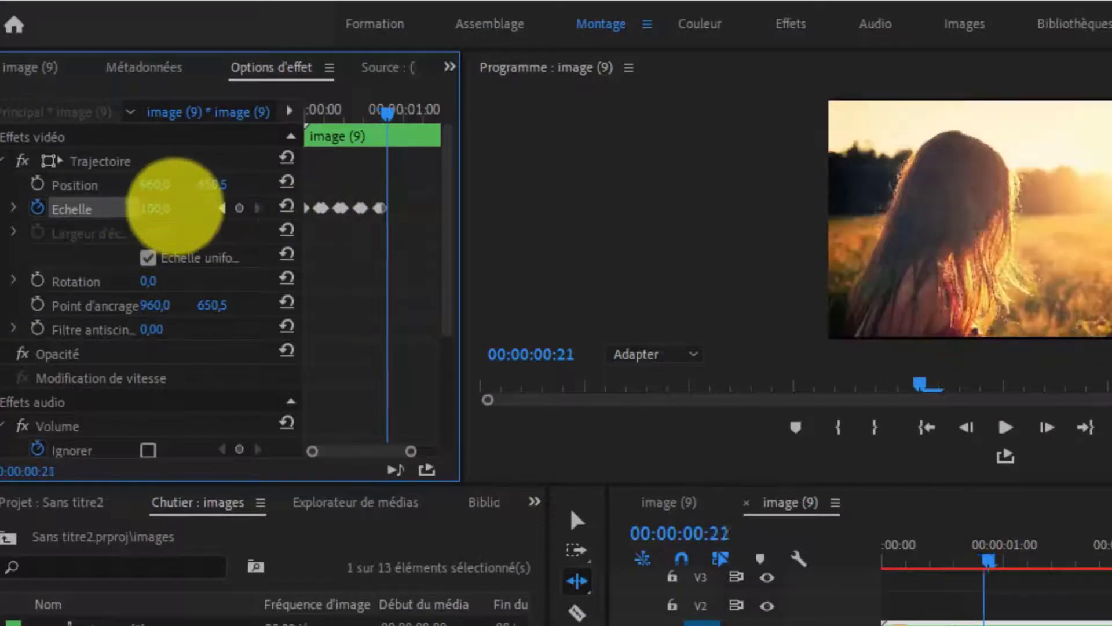
{"action": "left_click", "coordinate": [177, 207]}
{"action": "type", "text": "150"}
{"action": "key", "text": "Return"}
{"action": "key", "text": "Right"}
{"action": "left_click", "coordinate": [162, 210]}
{"action": "type", "text": "100"}
{"action": "key", "text": "Return"}
Step: Keyframe the nested clip's scale at 150 at 00:00:01:04 and 100 at 00:00:01:05
{"action": "key", "text": "Right"}
{"action": "key", "text": "Right"}
{"action": "key", "text": "Right"}
{"action": "key", "text": "Right"}
{"action": "left_click", "coordinate": [170, 210]}
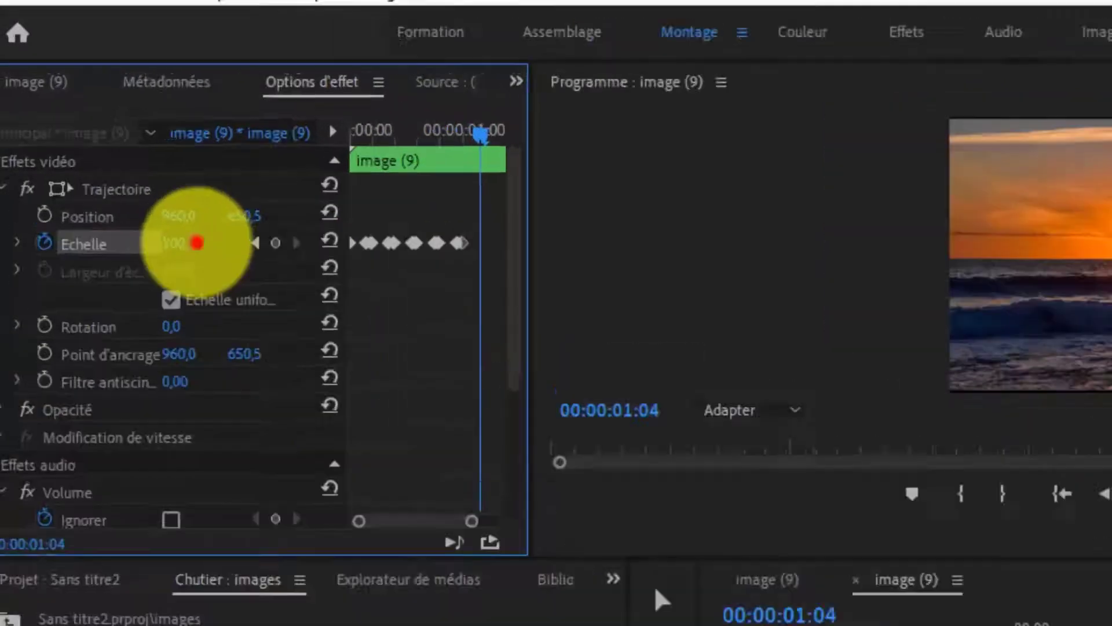
{"action": "type", "text": "150"}
{"action": "key", "text": "Return"}
{"action": "key", "text": "Right"}
{"action": "left_click", "coordinate": [436, 559]}
{"action": "type", "text": "100"}
{"action": "key", "text": "Return"}
Step: Keyframe the nested clip's scale at 150 at 00:00:01:09 and 100 at 00:00:01:10
{"action": "key", "text": "Right"}
{"action": "left_click", "coordinate": [420, 556]}
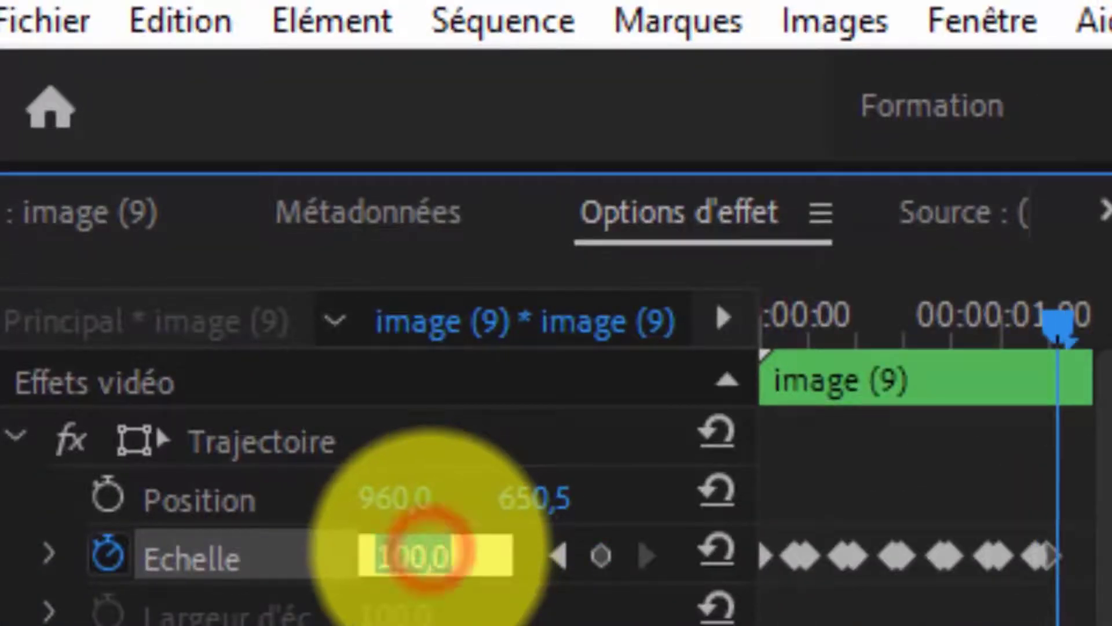
{"action": "key", "text": "Return"}
{"action": "key", "text": "Left"}
{"action": "left_click", "coordinate": [377, 559]}
{"action": "type", "text": "150"}
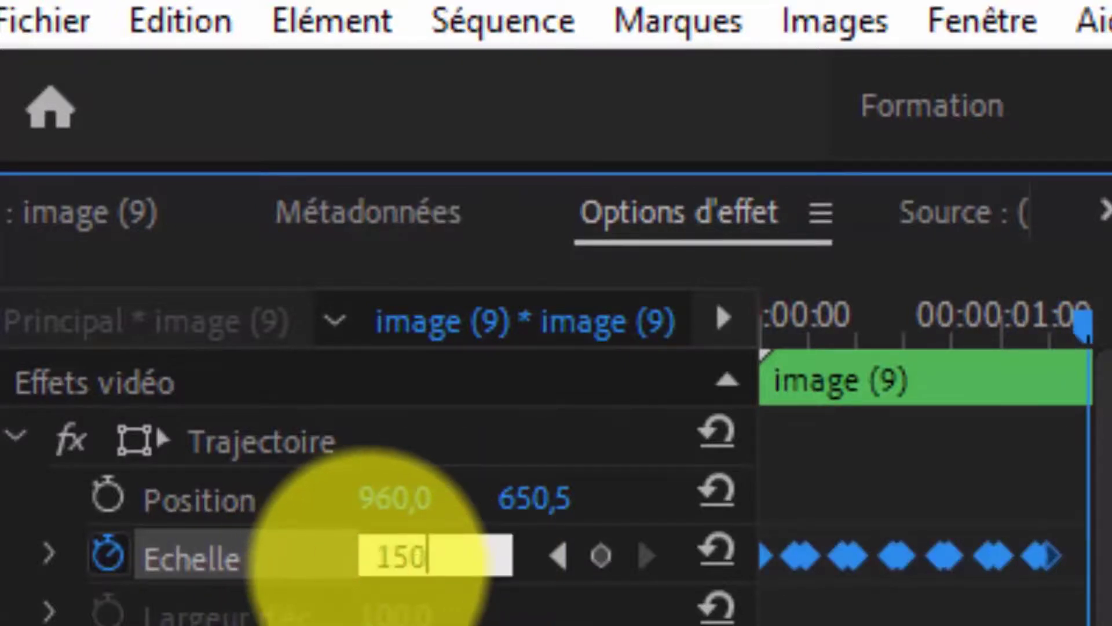
{"action": "key", "text": "Return"}
{"action": "key", "text": "Right"}
{"action": "left_click", "coordinate": [400, 559]}
{"action": "type", "text": "100"}
{"action": "key", "text": "Return"}
Step: Add the next zoom-in and reset pair of scale keyframes at 00:00:01:14 and 00:00:01:15
{"action": "key", "text": "Right"}
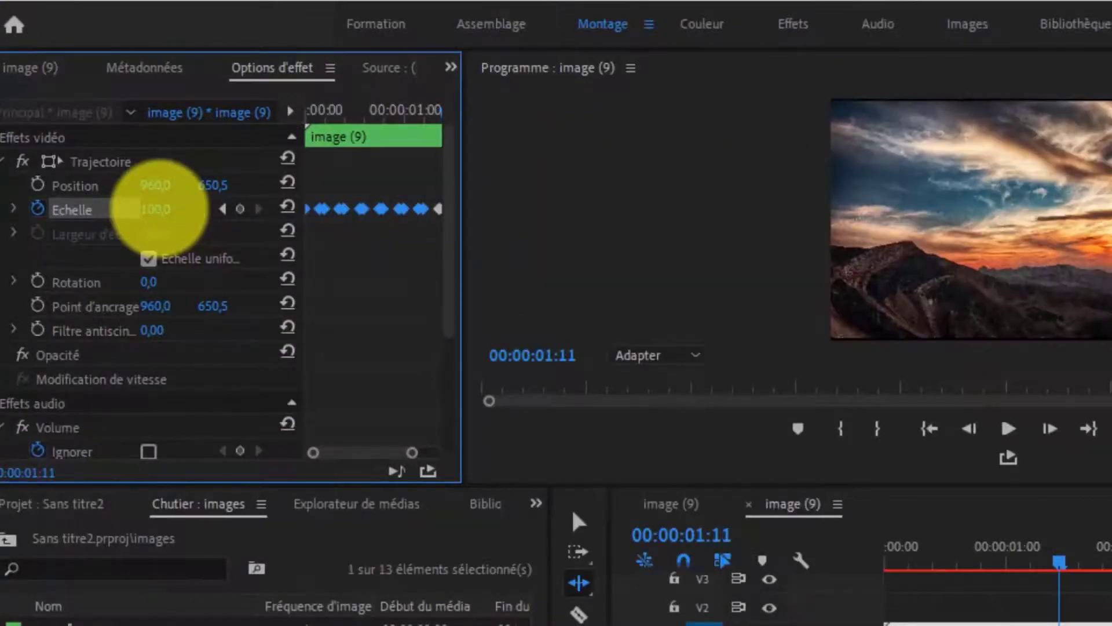
{"action": "key", "text": "Right"}
{"action": "key", "text": "Right"}
{"action": "key", "text": "Right"}
{"action": "key", "text": "Right"}
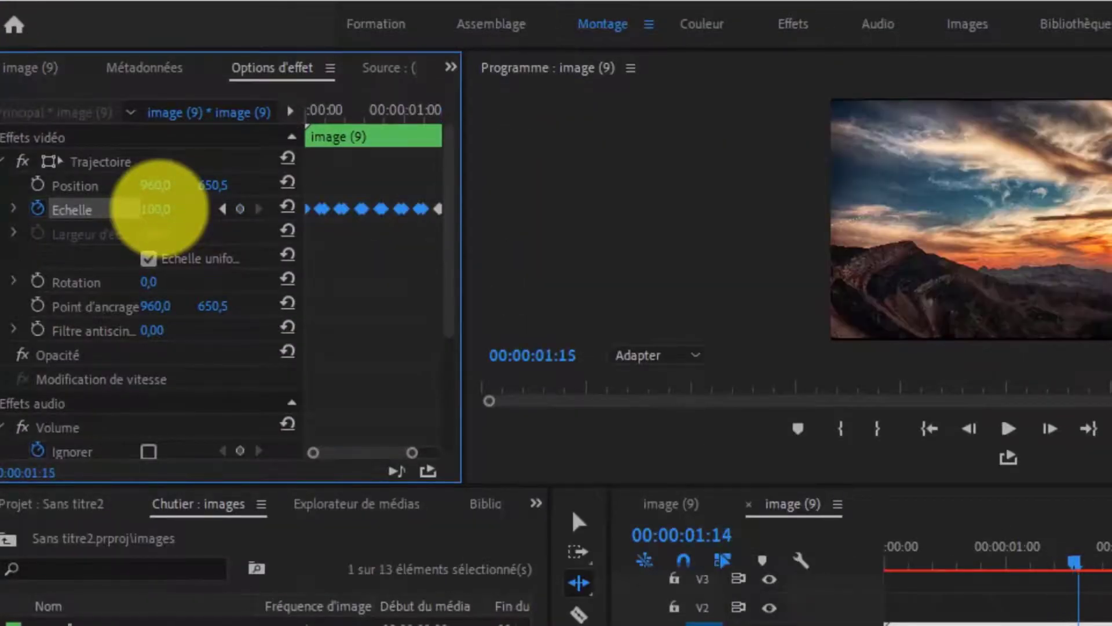
{"action": "left_click", "coordinate": [168, 209]}
{"action": "key", "text": "Return"}
{"action": "key", "text": "Right"}
{"action": "key", "text": "Right"}
{"action": "key", "text": "Right"}
{"action": "key", "text": "Right"}
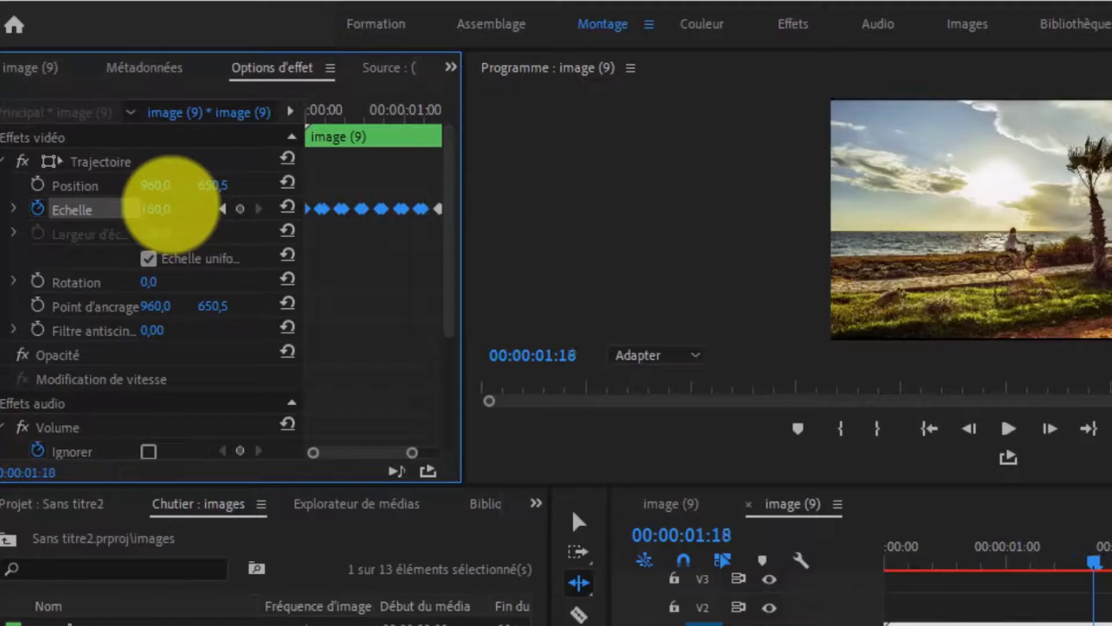
{"action": "key", "text": "Return"}
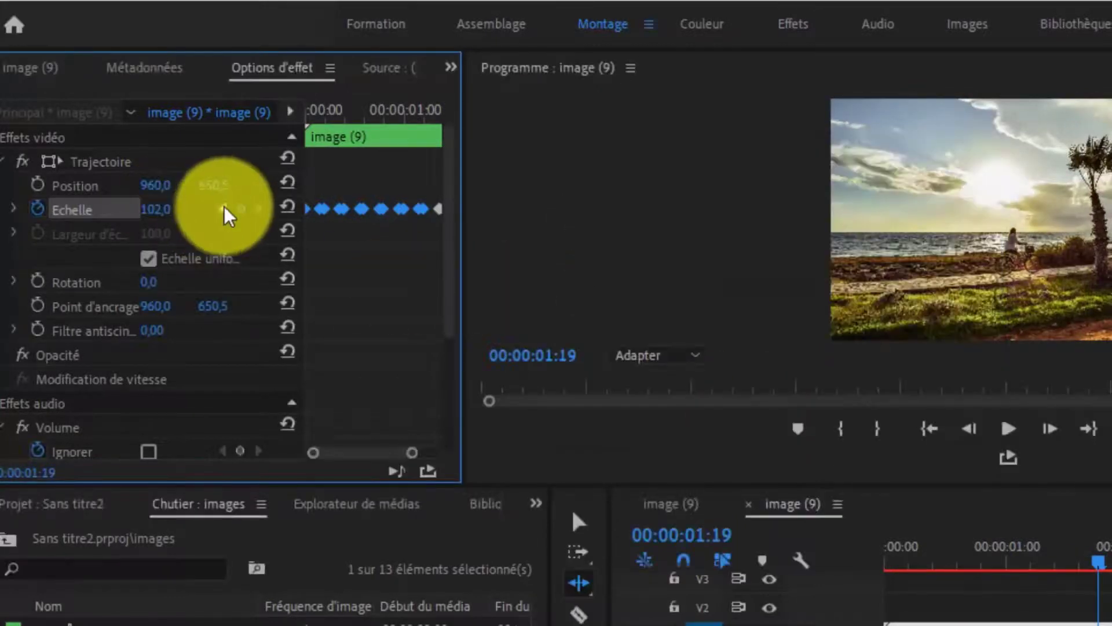
Step: Keyframe the nested clip's scale at 150 at 00:00:01:19 and 100 at 00:00:01:20
{"action": "left_click", "coordinate": [223, 209]}
{"action": "left_click", "coordinate": [258, 209]}
{"action": "left_click", "coordinate": [169, 209]}
{"action": "type", "text": "150"}
{"action": "key", "text": "Return"}
{"action": "key", "text": "Right"}
{"action": "left_click", "coordinate": [178, 210]}
{"action": "type", "text": "100"}
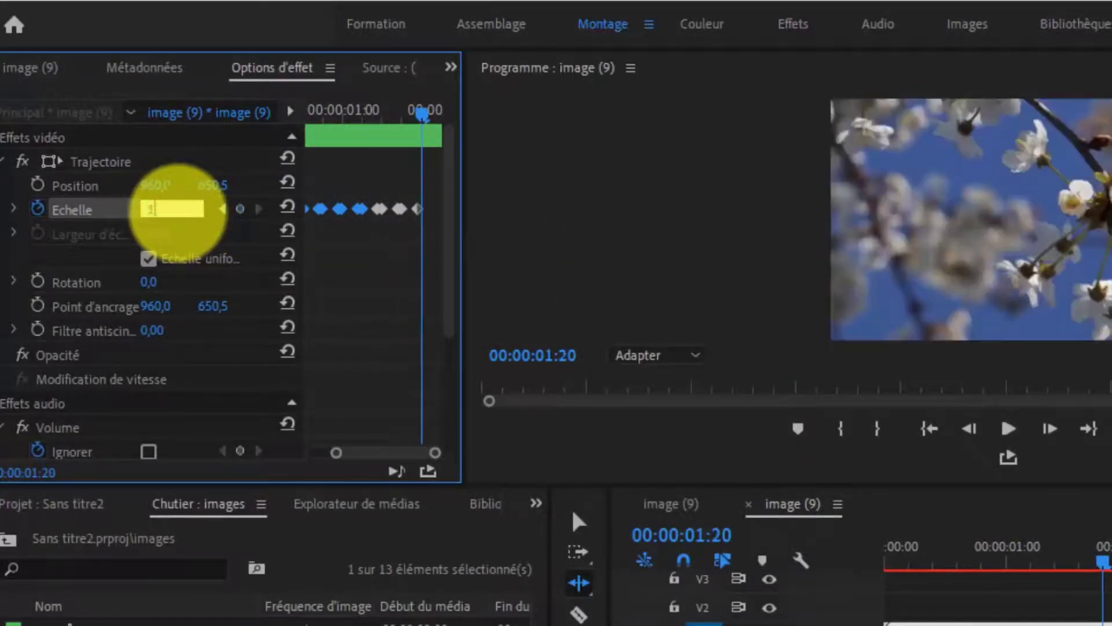
{"action": "key", "text": "Return"}
Step: Add the final scale keyframe of 150 on the nested clip's last frame at 00:00:01:24
{"action": "key", "text": "Right"}
{"action": "key", "text": "Right"}
{"action": "key", "text": "Right"}
{"action": "key", "text": "Right"}
{"action": "key", "text": "Right"}
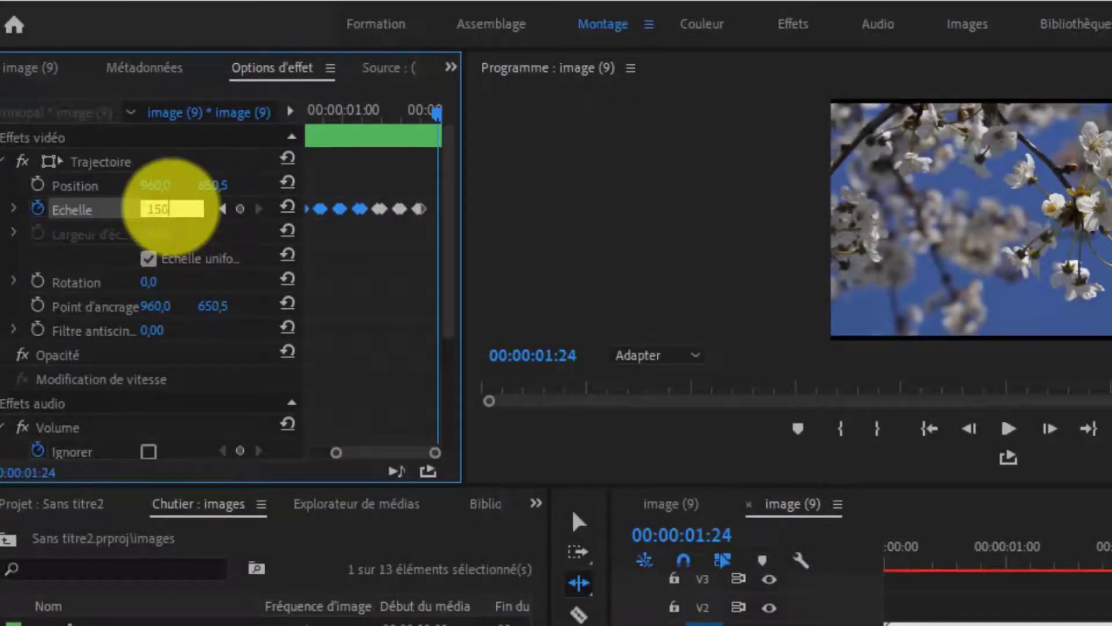
{"action": "key", "text": "Return"}
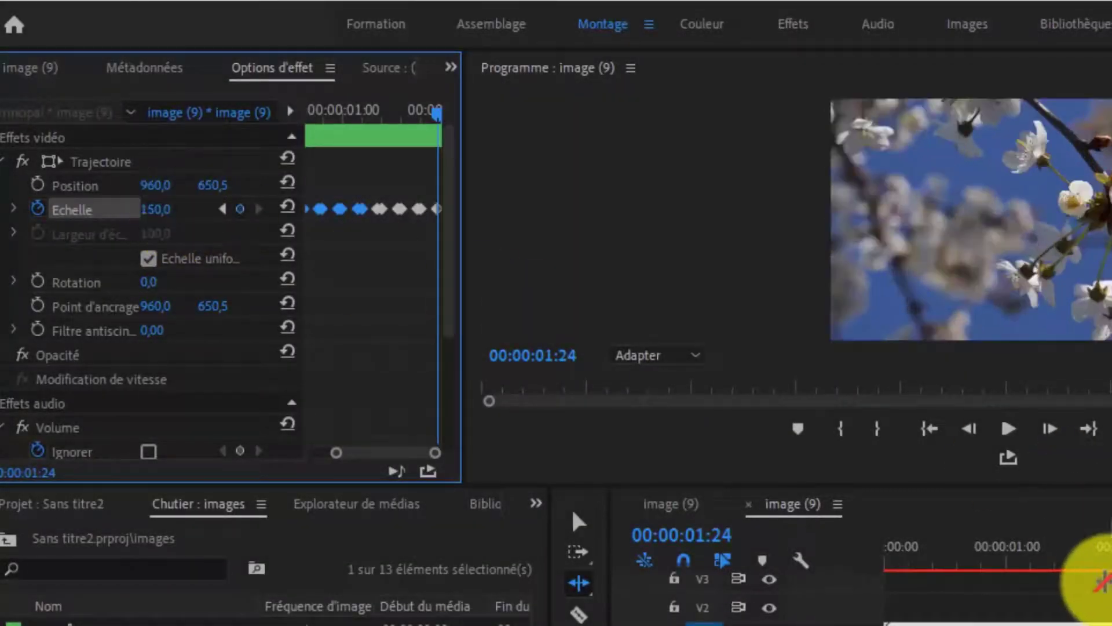
Step: Return the playhead to the sequence start and play the nested clip to preview the zoom effect
{"action": "left_click_drag", "start_coordinate": [1111, 561], "coordinate": [770, 580]}
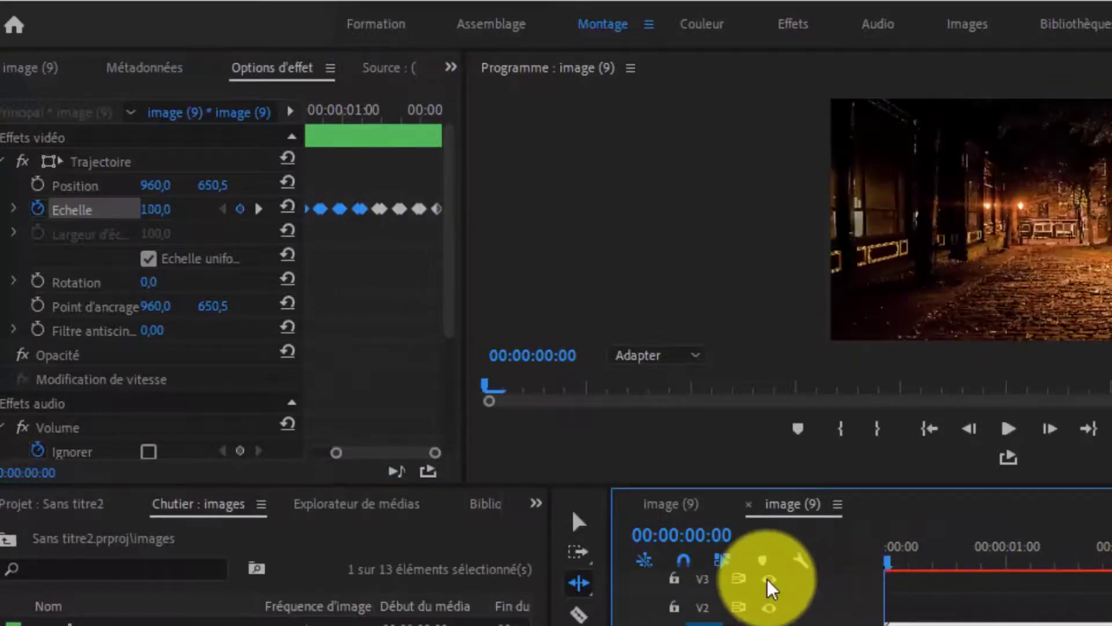
{"action": "key", "text": "space"}
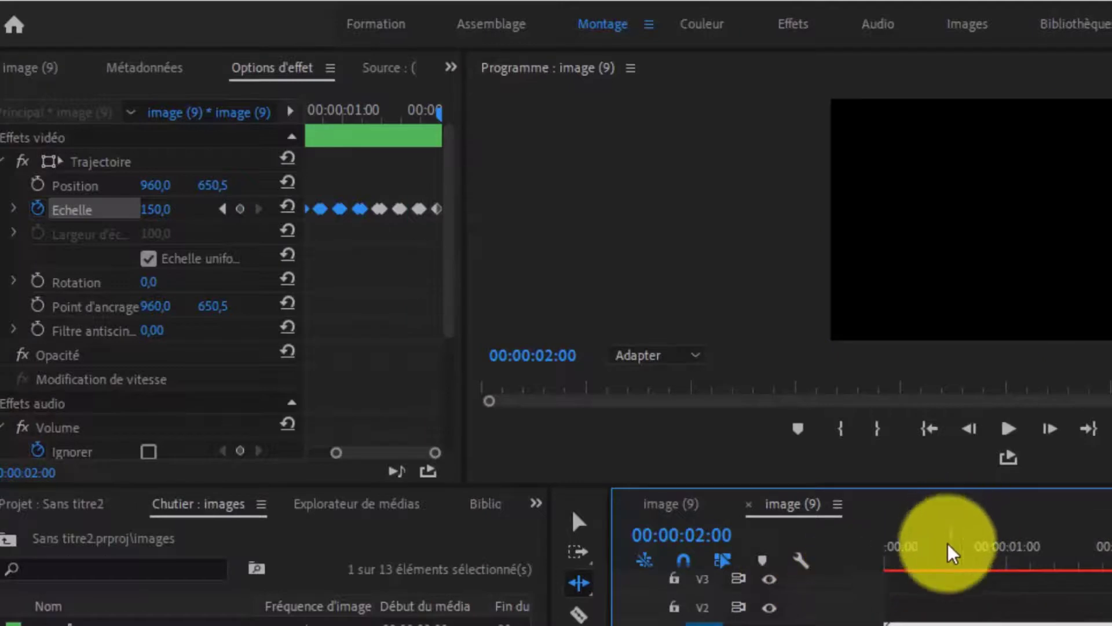
{"action": "left_click_drag", "start_coordinate": [922, 568], "coordinate": [827, 586]}
{"action": "key", "text": "space"}
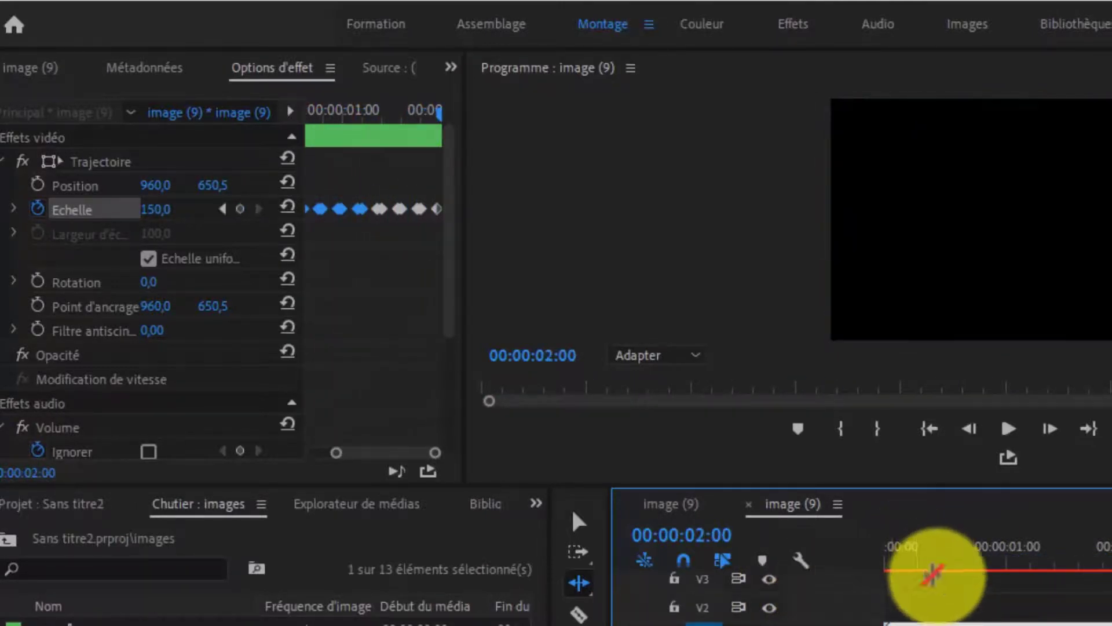
{"action": "key", "text": "space"}
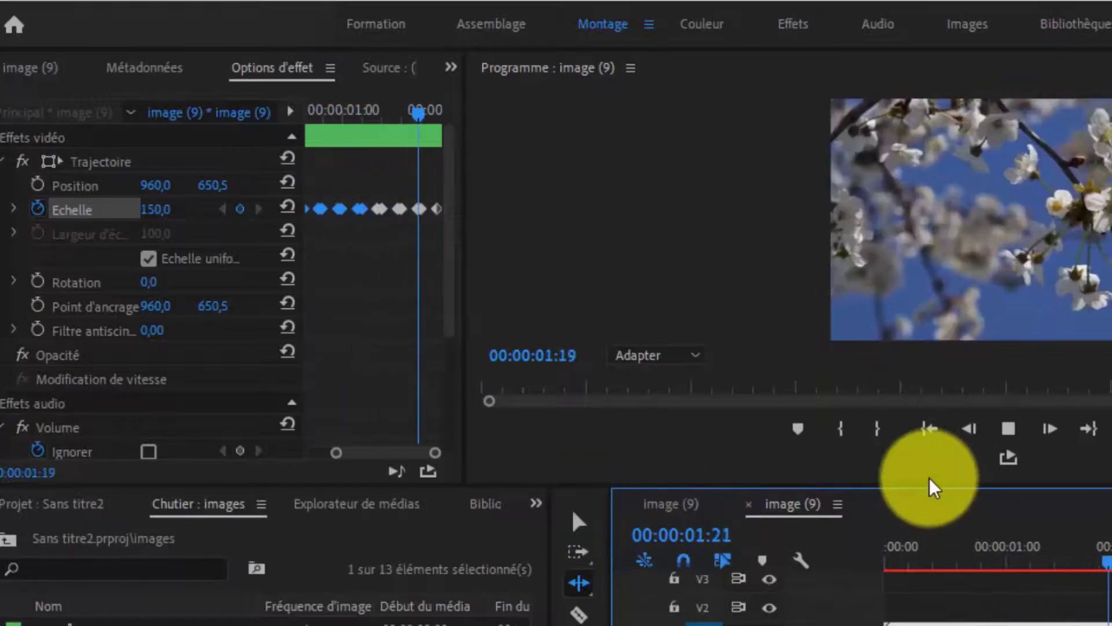
{"action": "key", "text": "space"}
Step: Open Generique.mp4 from the images bin in the source monitor and play it for comparison
{"action": "left_click", "coordinate": [140, 625]}
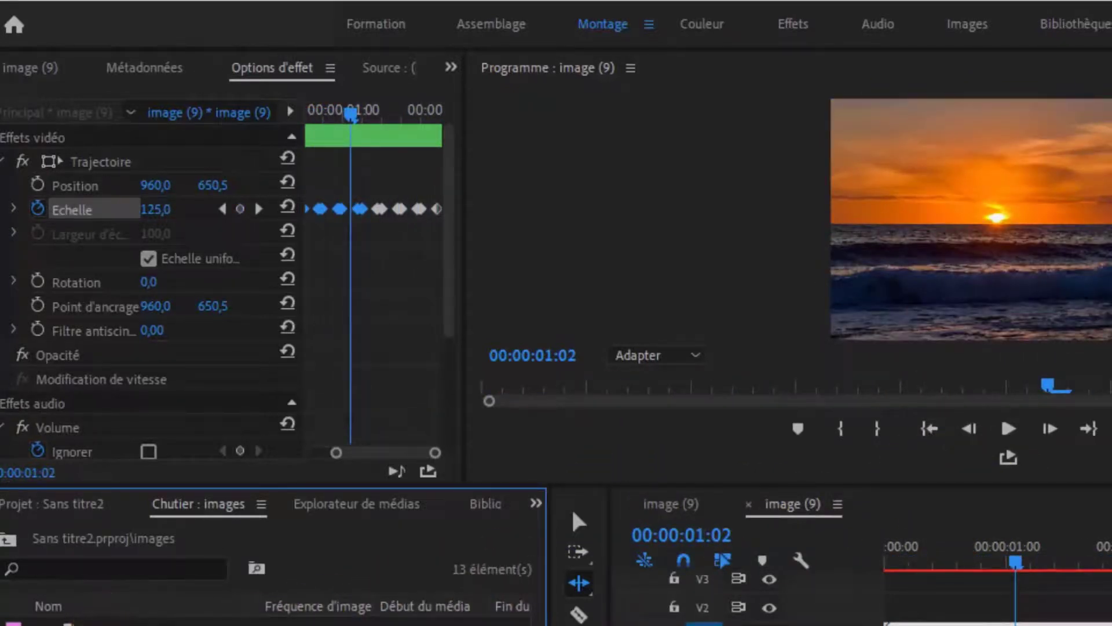
{"action": "double_click", "coordinate": [116, 624]}
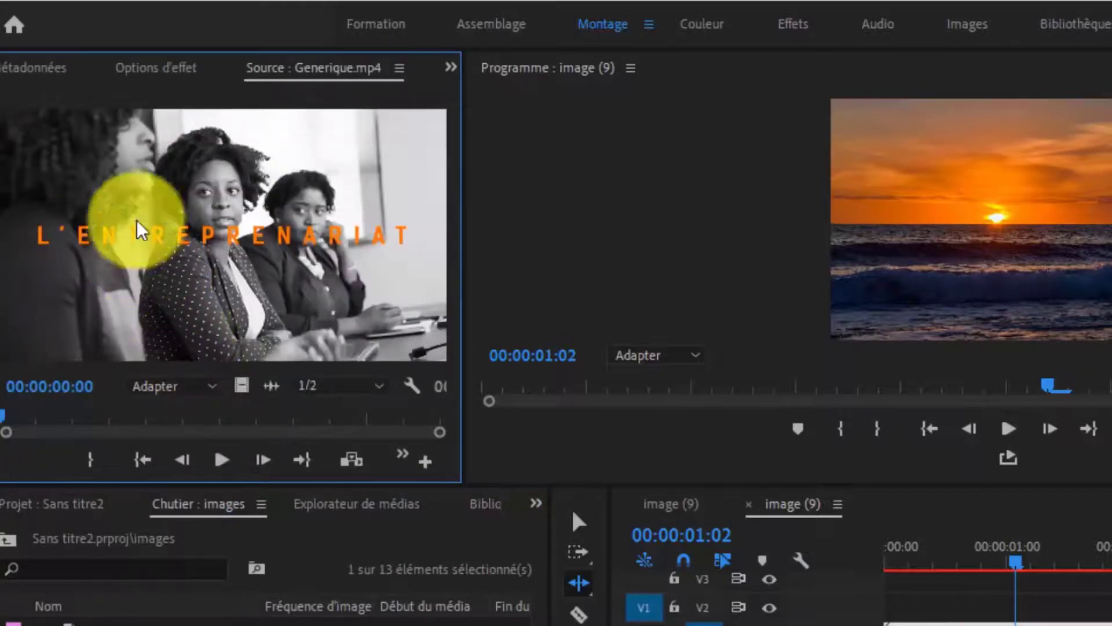
{"action": "left_click", "coordinate": [226, 460]}
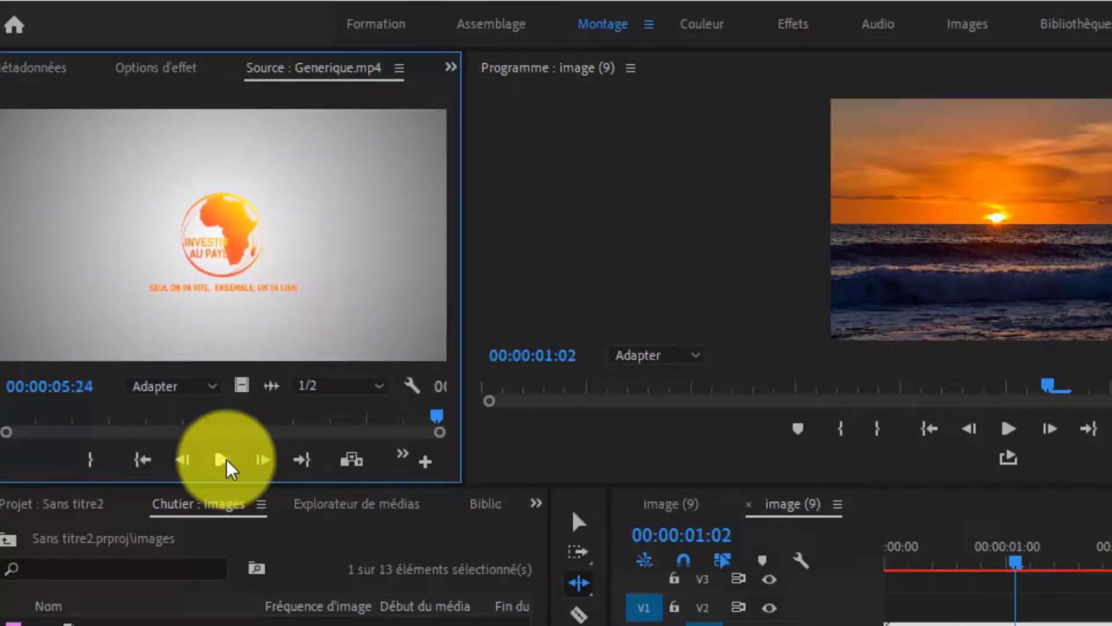
{"action": "left_click", "coordinate": [221, 461]}
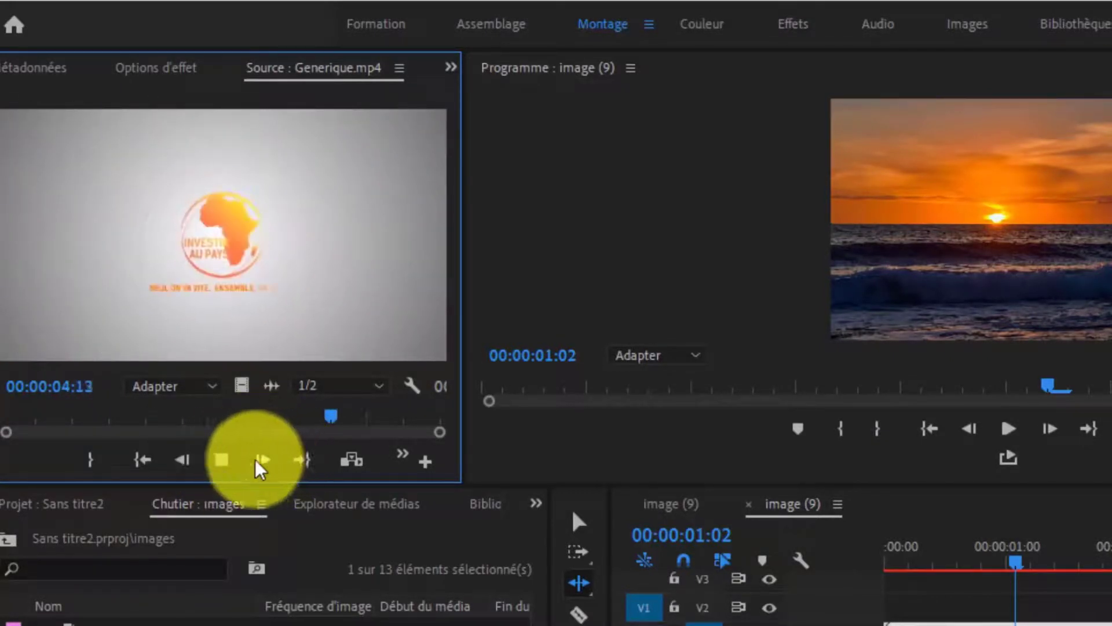
{"action": "left_click", "coordinate": [222, 461]}
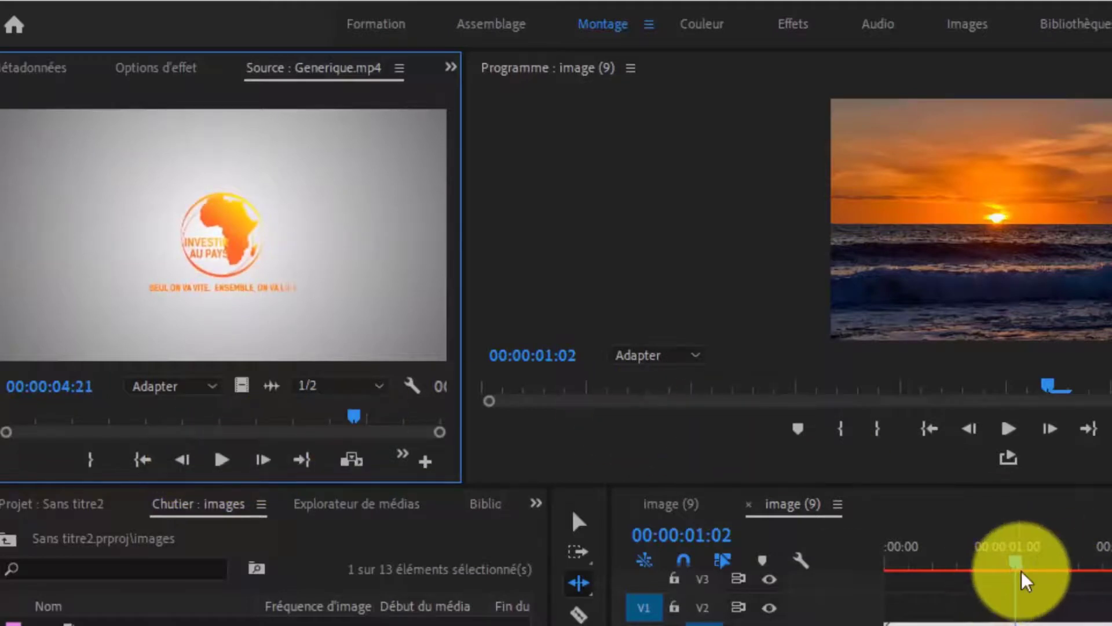
Step: Replay the image (9) sequence from its start to review the finished image zoom animation
{"action": "left_click", "coordinate": [802, 578]}
{"action": "key", "text": "space"}
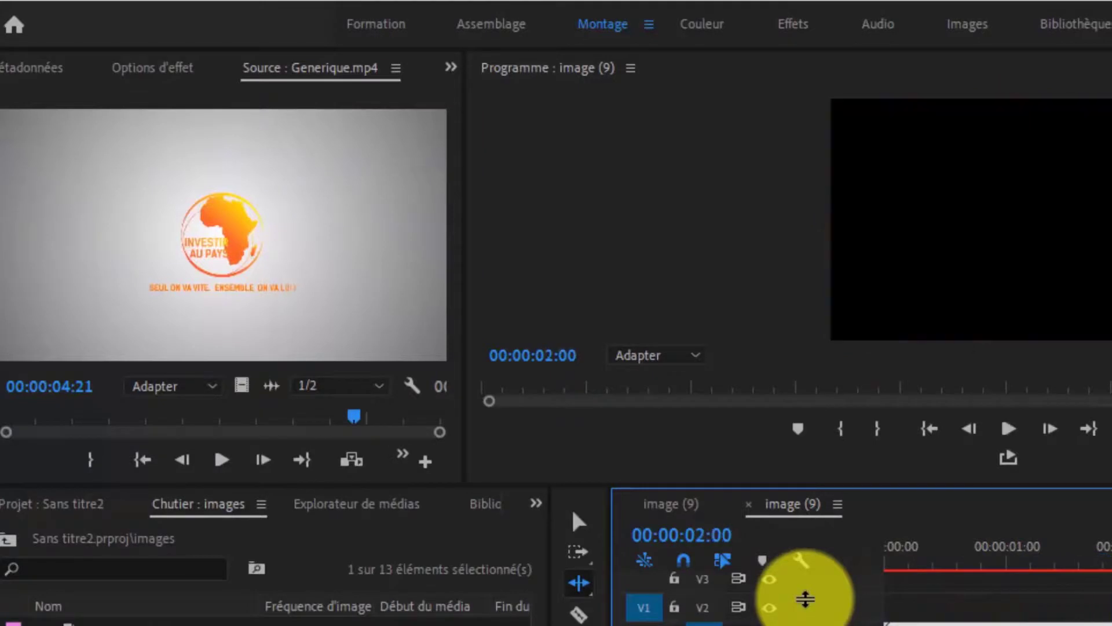
{"action": "left_click_drag", "start_coordinate": [913, 555], "coordinate": [865, 572]}
{"action": "key", "text": "space"}
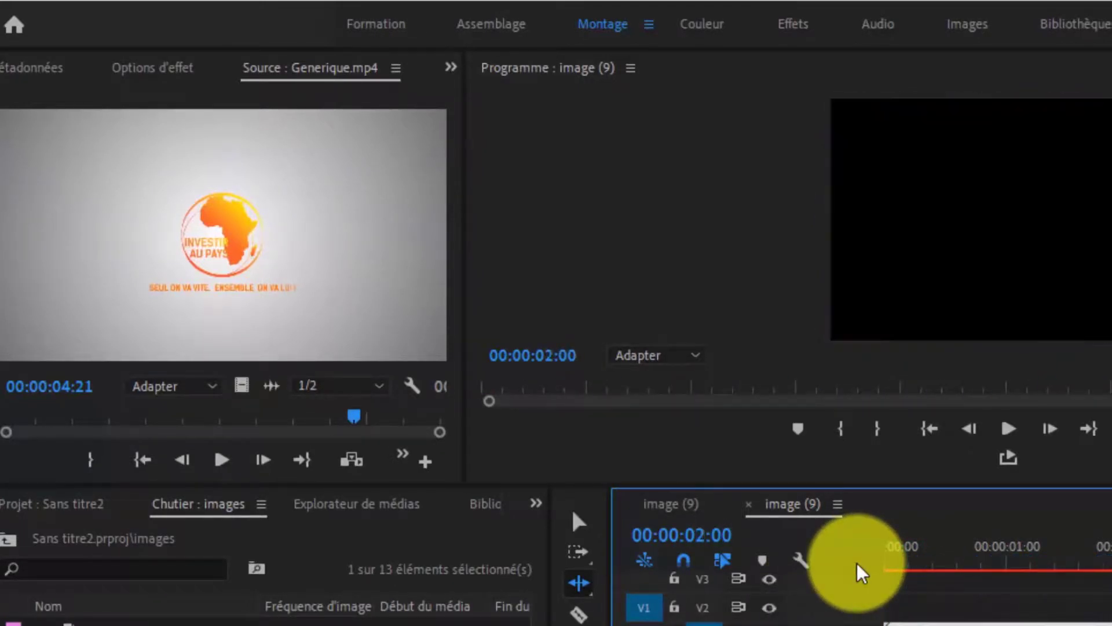
{"action": "key", "text": "space"}
{"action": "key", "text": "space"}
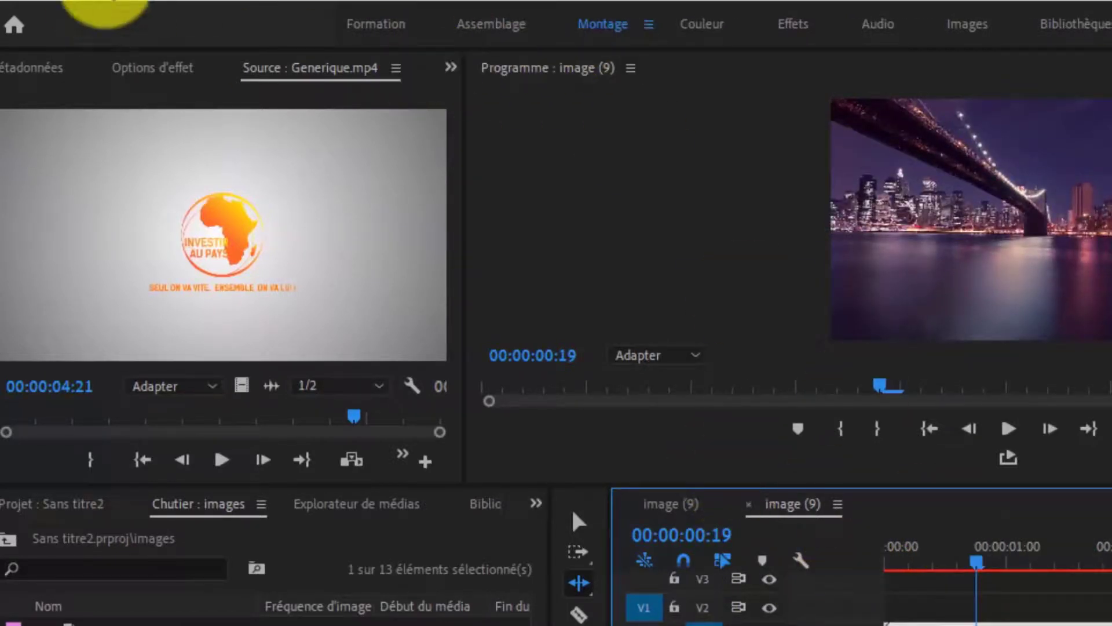
Step: Show the nested image (9) clip's effect options and collapse its Volume and Volume de canal audio settings
{"action": "left_click", "coordinate": [168, 78]}
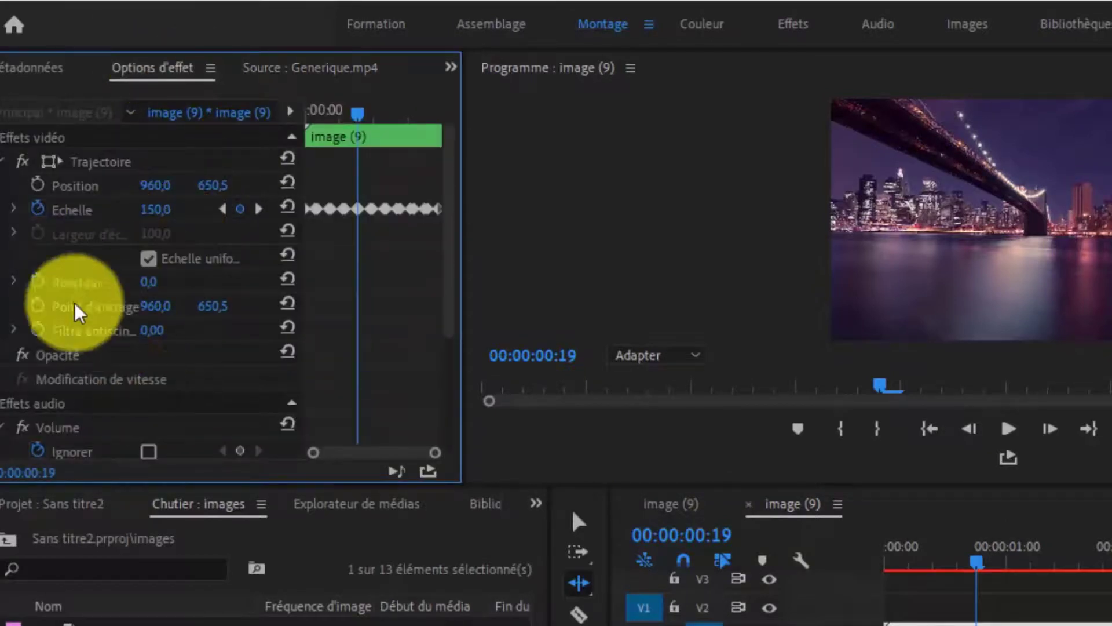
{"action": "left_click_drag", "start_coordinate": [451, 197], "coordinate": [463, 270]}
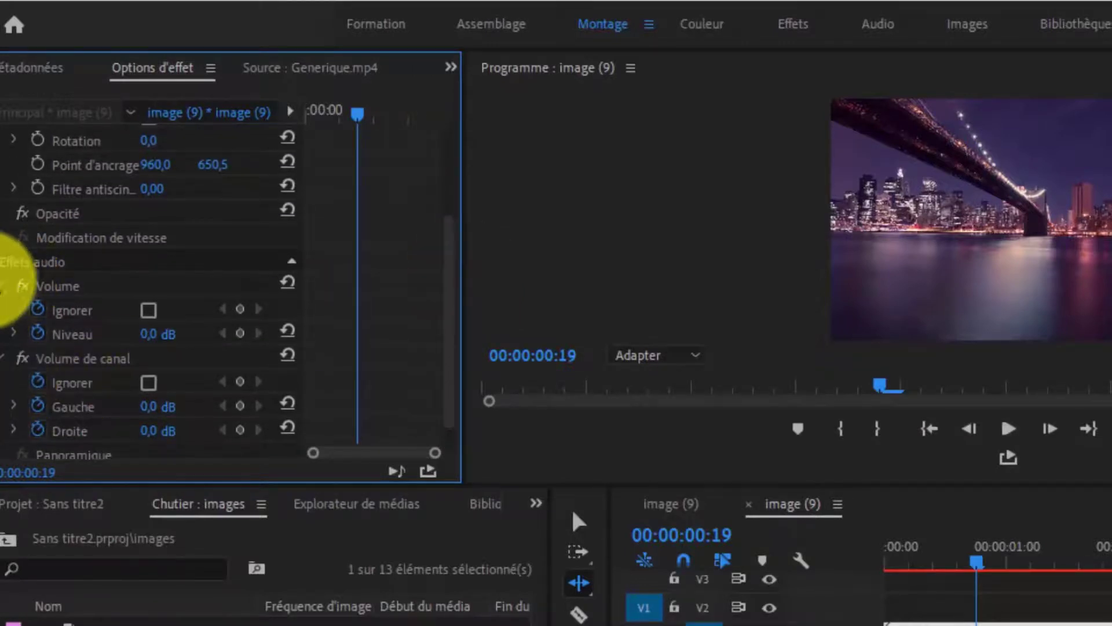
{"action": "left_click", "coordinate": [3, 286]}
{"action": "scroll", "coordinate": [412, 302], "scroll_direction": "up", "scroll_amount": 3}
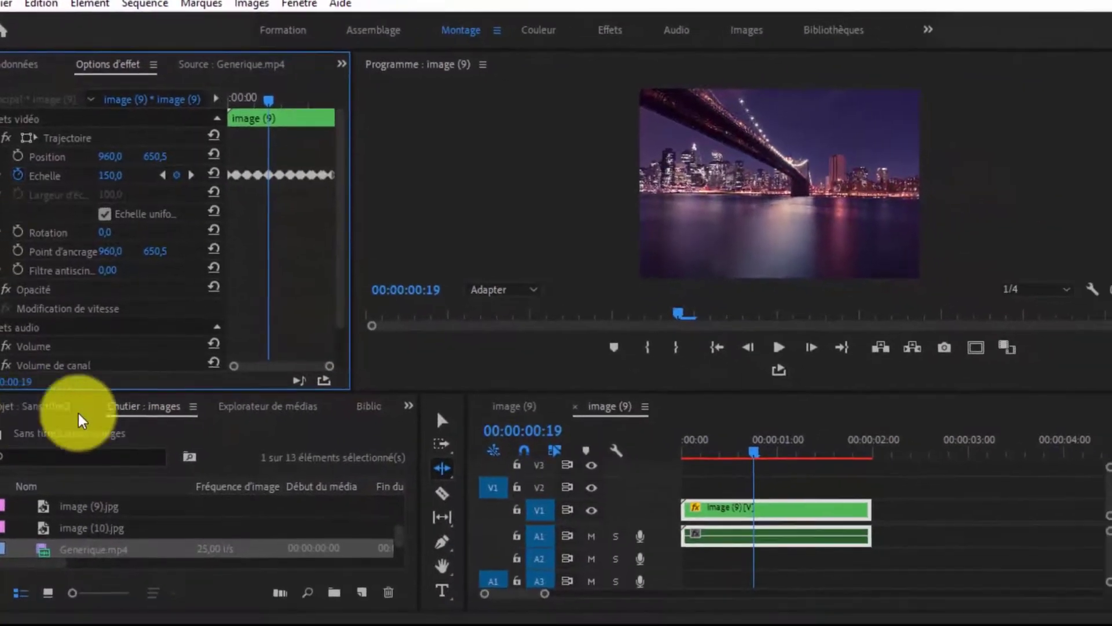
Step: Find the Mosaïque effect among the video effects and apply it to the nested image (9) clip on V1
{"action": "left_click", "coordinate": [409, 406]}
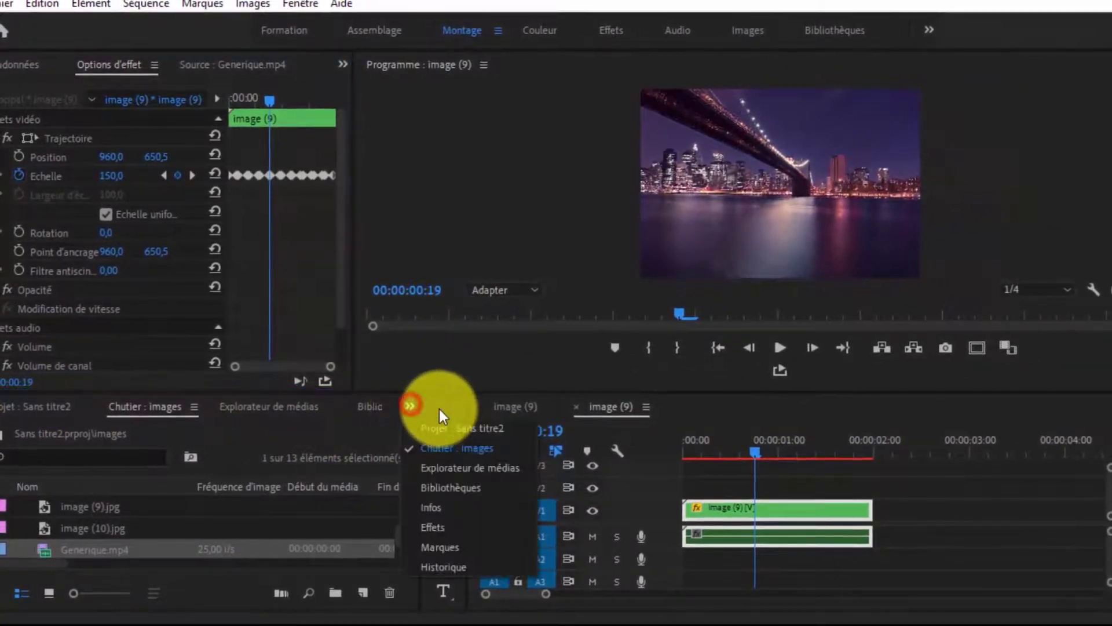
{"action": "left_click", "coordinate": [425, 530]}
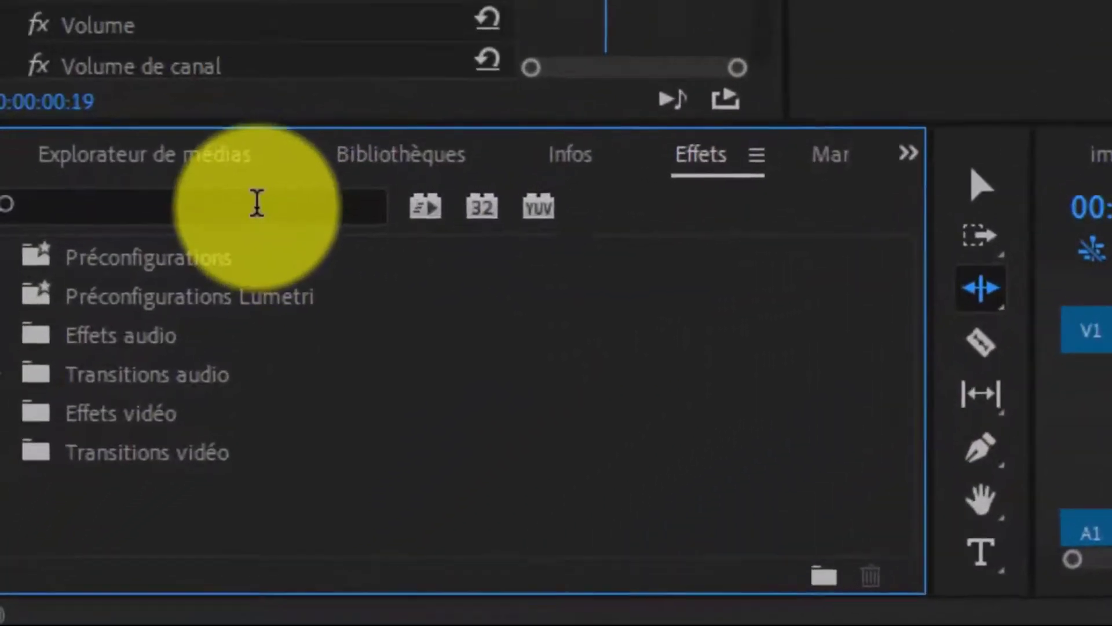
{"action": "left_click", "coordinate": [257, 203]}
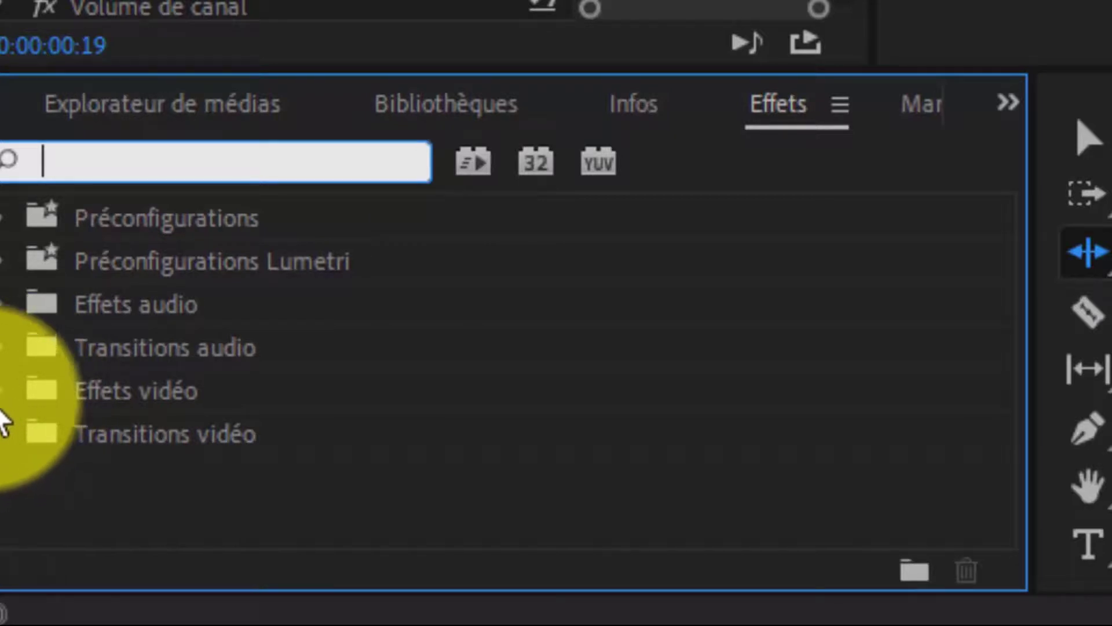
{"action": "left_click", "coordinate": [3, 391]}
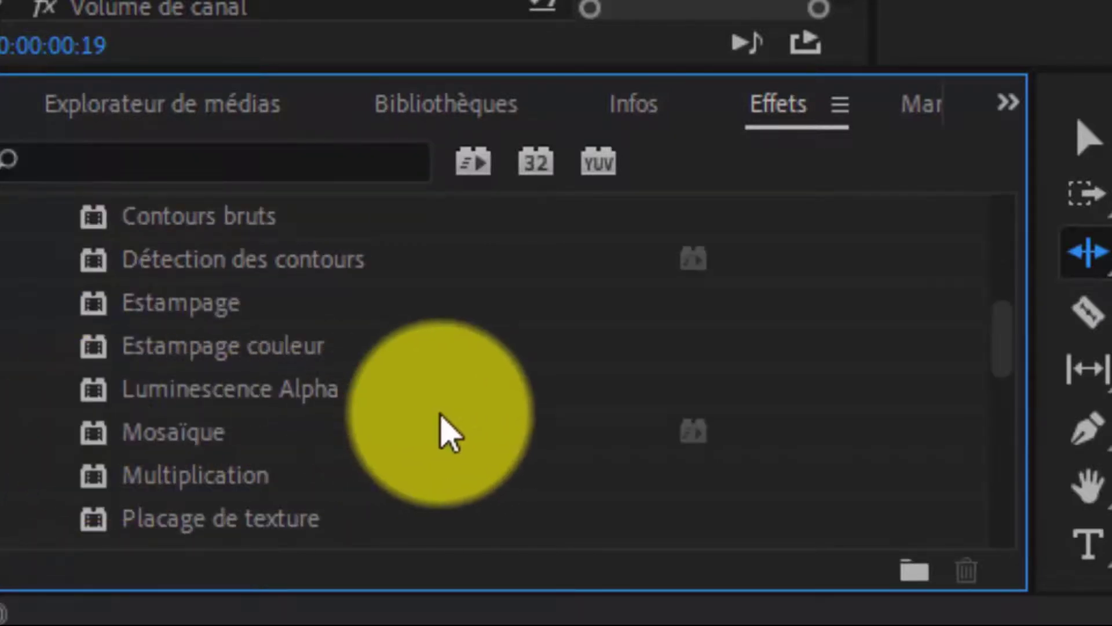
{"action": "left_click", "coordinate": [141, 430]}
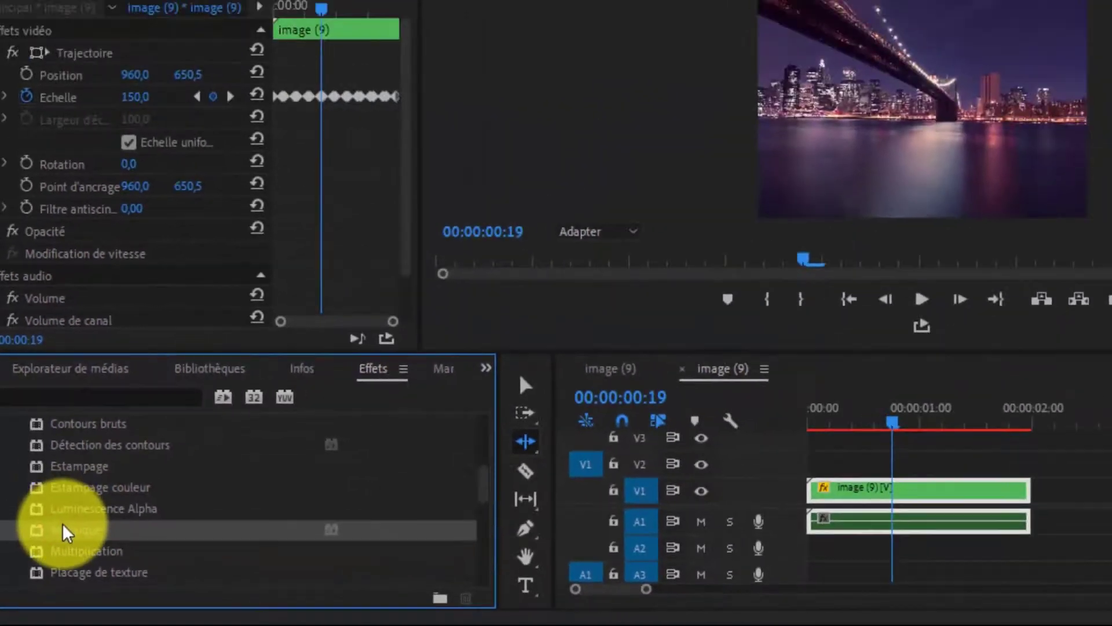
{"action": "left_click_drag", "start_coordinate": [69, 532], "coordinate": [862, 491]}
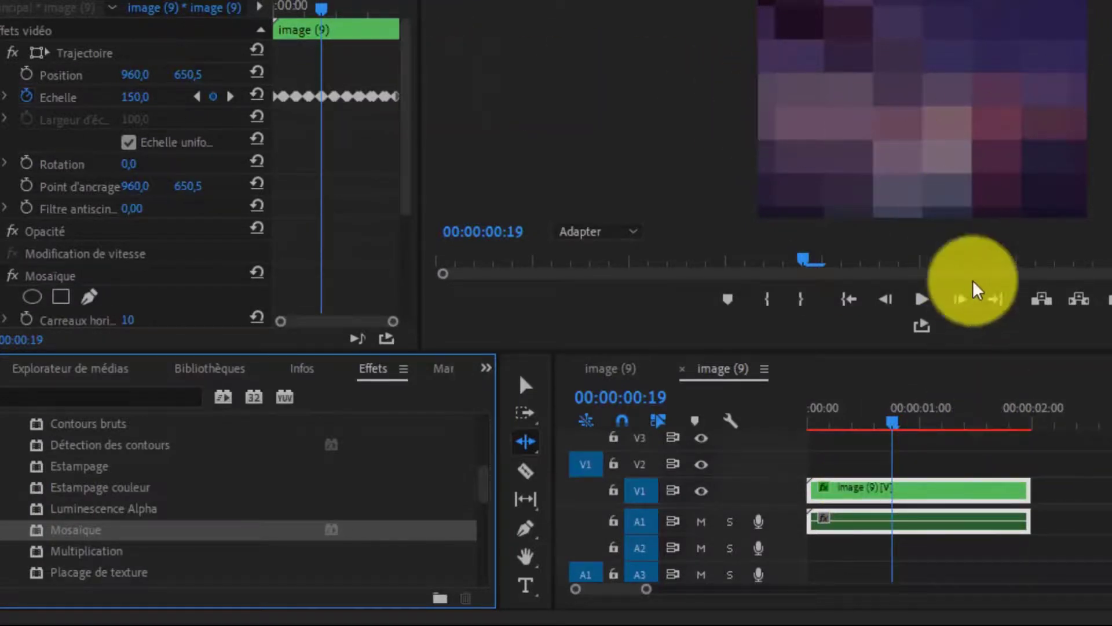
Step: Set the Mosaïque tiles to 52 horizontal and 599 vertical, then switch the effect off and on to compare
{"action": "left_click_drag", "start_coordinate": [404, 84], "coordinate": [412, 7]}
{"action": "left_click_drag", "start_coordinate": [408, 108], "coordinate": [397, 209]}
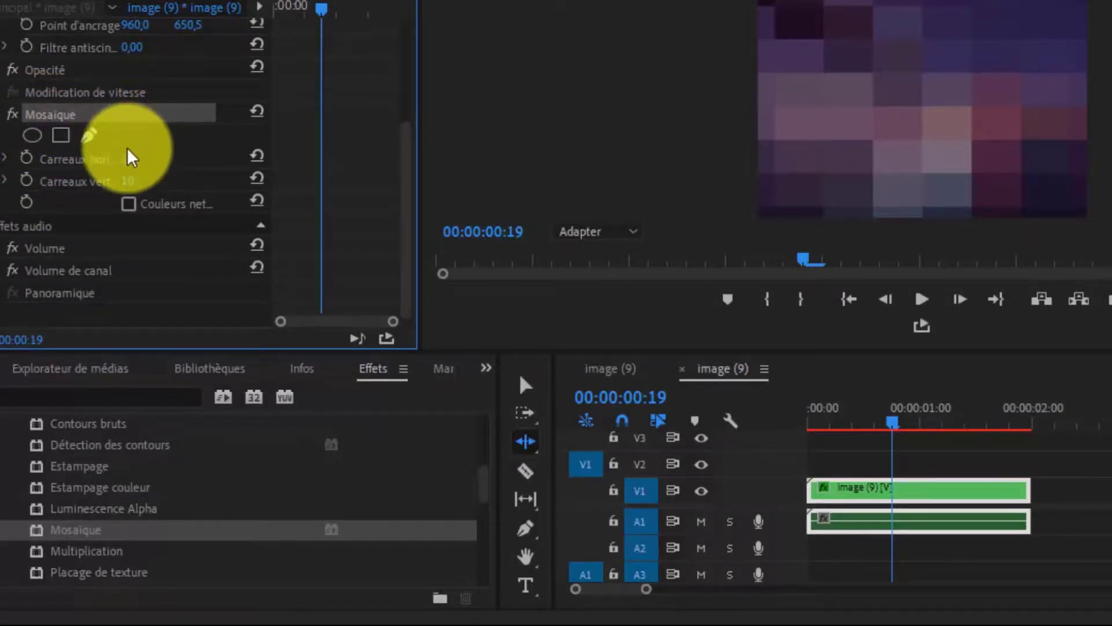
{"action": "left_click_drag", "start_coordinate": [126, 152], "coordinate": [130, 212]}
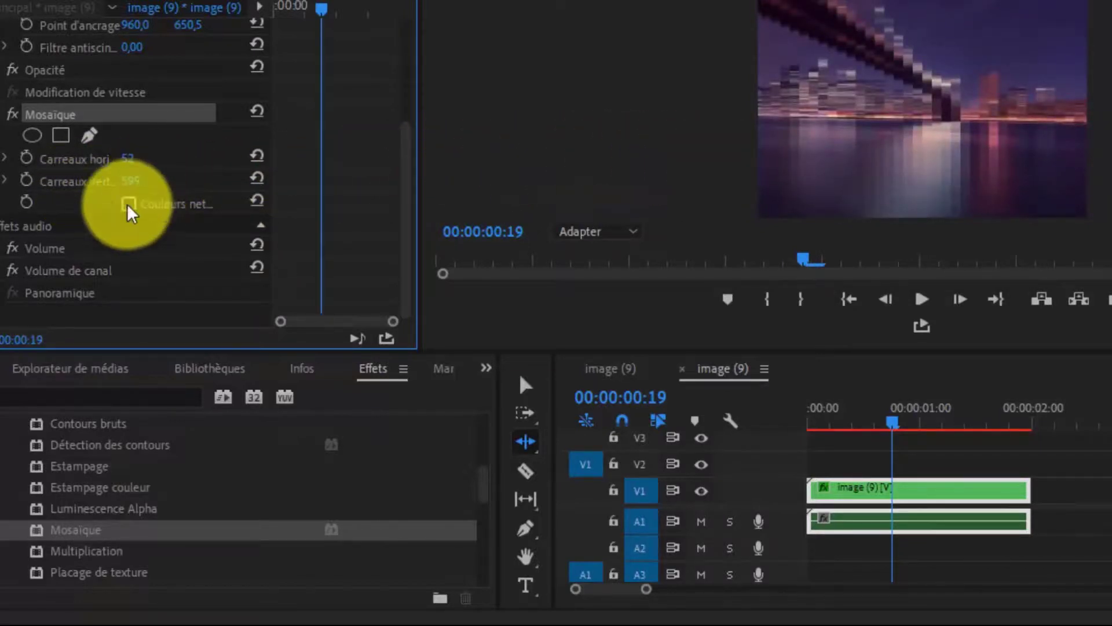
{"action": "left_click", "coordinate": [14, 116]}
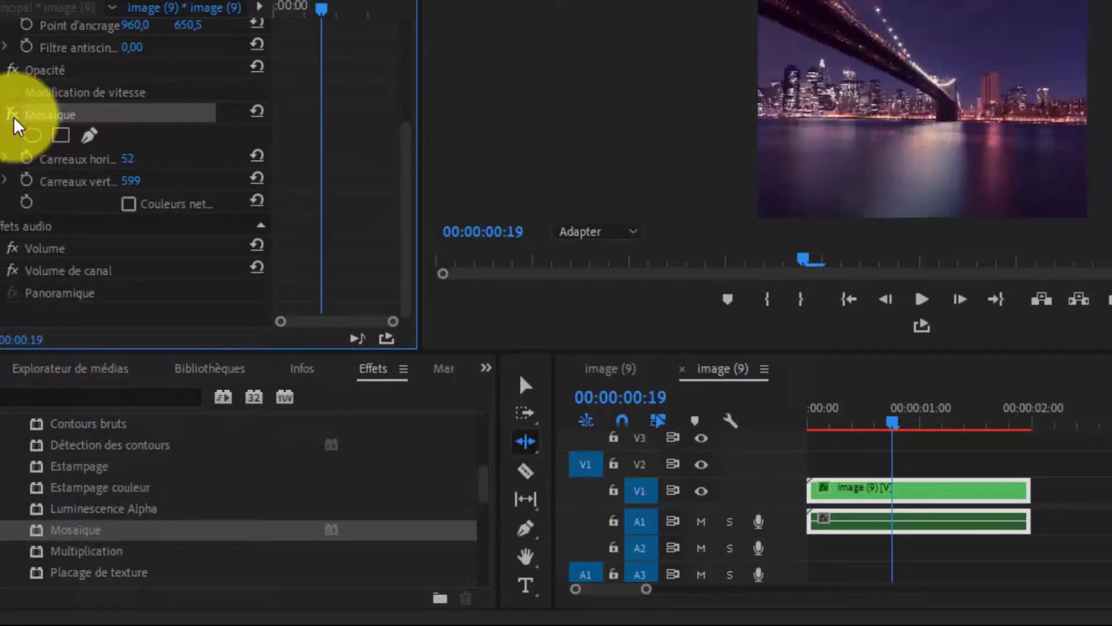
{"action": "left_click", "coordinate": [14, 115]}
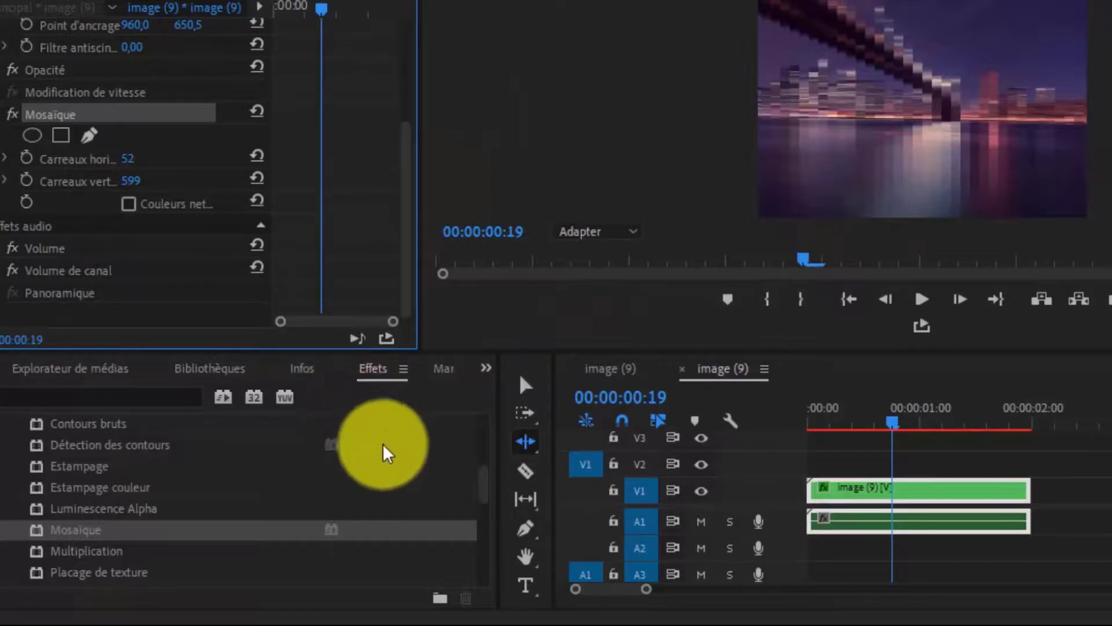
Step: Collapse the Esthétiques effects folder and open the original image (9) sequence, enlarging its individual image clips in the timeline
{"action": "scroll", "coordinate": [95, 520], "scroll_direction": "up", "scroll_amount": 3}
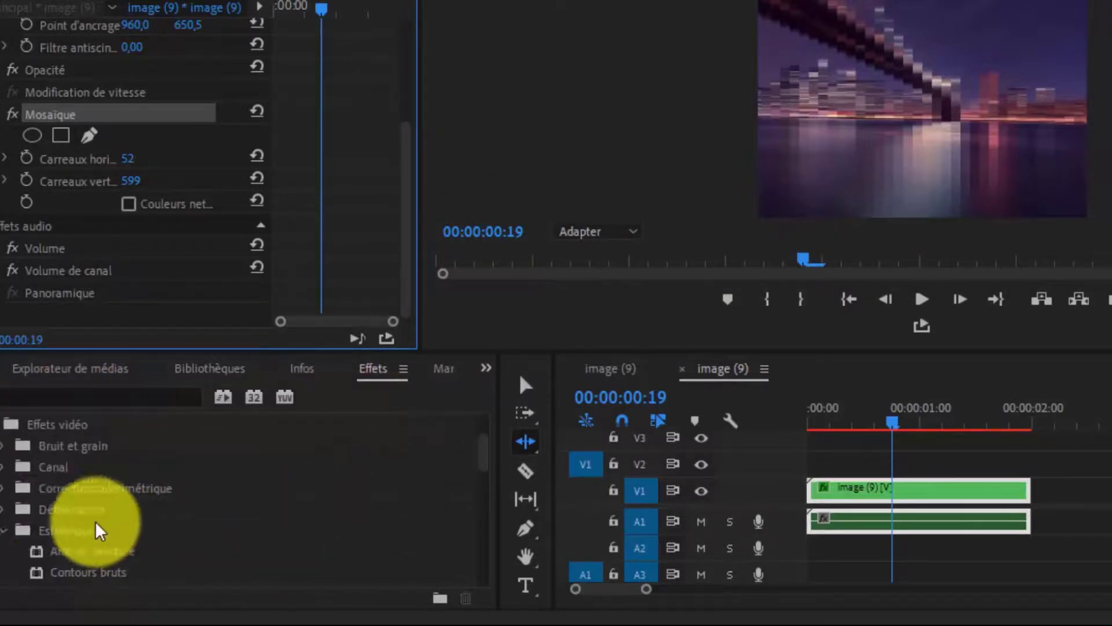
{"action": "left_click", "coordinate": [5, 530]}
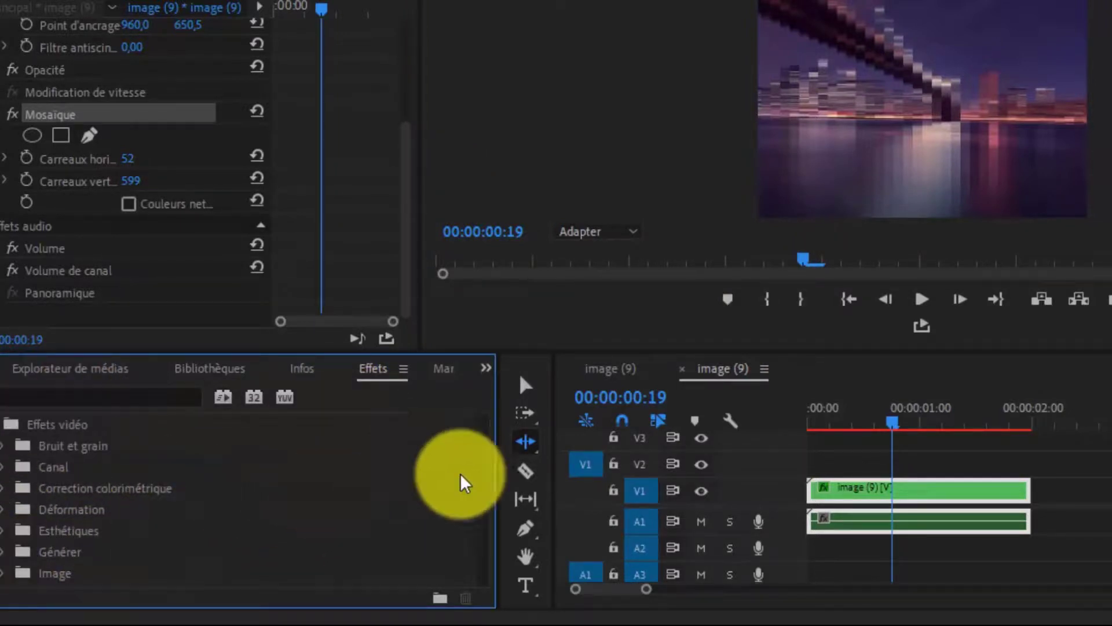
{"action": "left_click", "coordinate": [606, 367]}
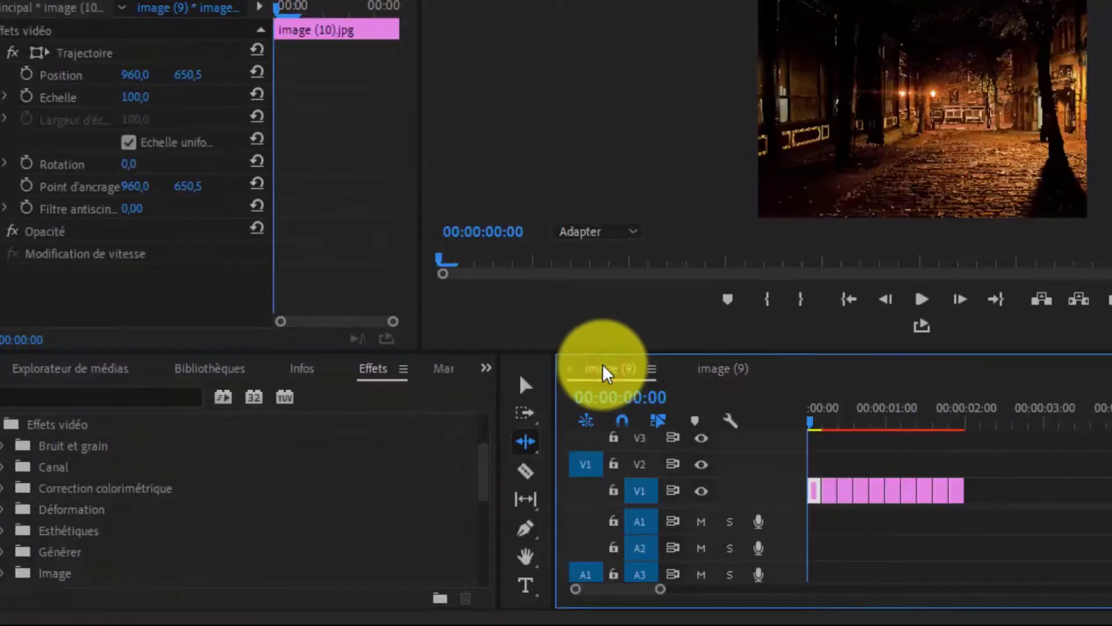
{"action": "left_click", "coordinate": [812, 420]}
{"action": "left_click_drag", "start_coordinate": [659, 591], "coordinate": [637, 588]}
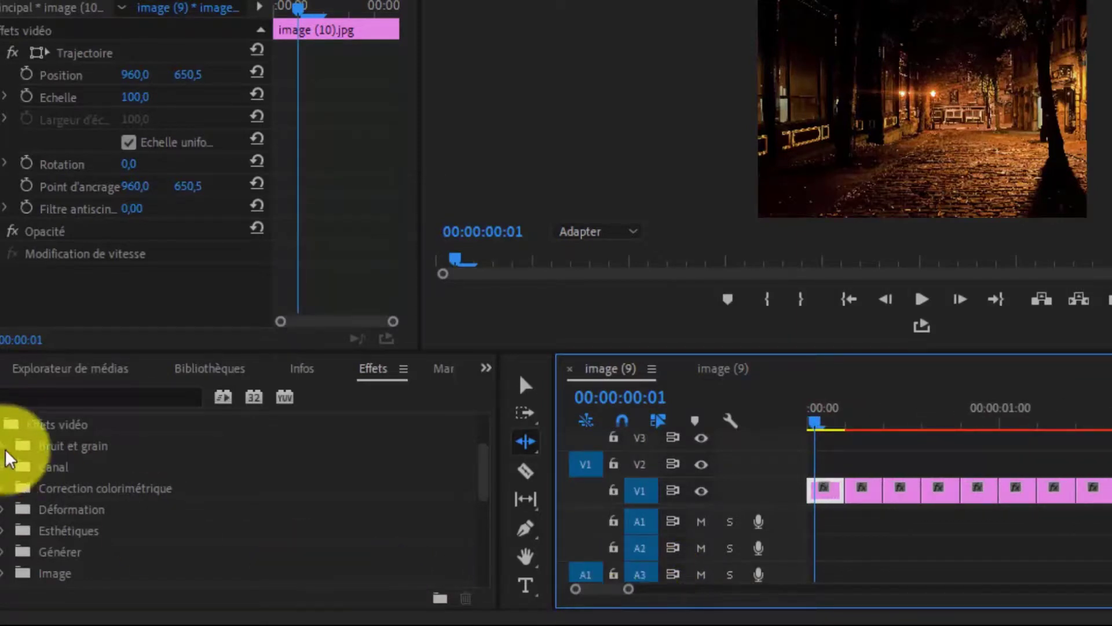
Step: Apply the Fondu au noir video transition to the cut between the first two images and scrub through it
{"action": "scroll", "coordinate": [40, 510], "scroll_direction": "down", "scroll_amount": 2}
{"action": "scroll", "coordinate": [20, 566], "scroll_direction": "down", "scroll_amount": 4}
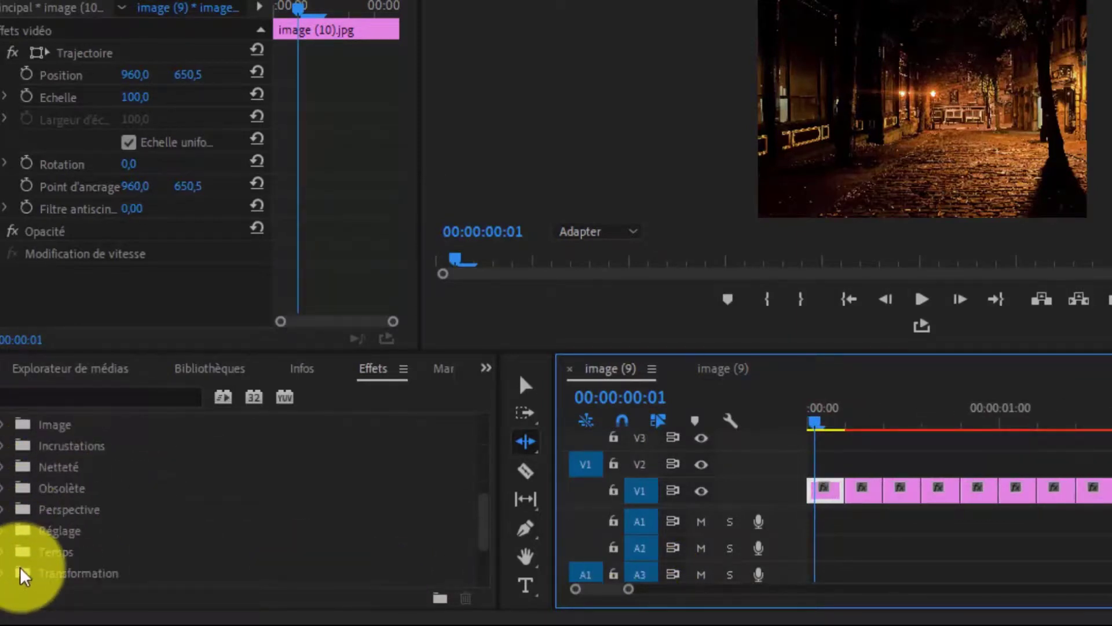
{"action": "left_click", "coordinate": [1, 576]}
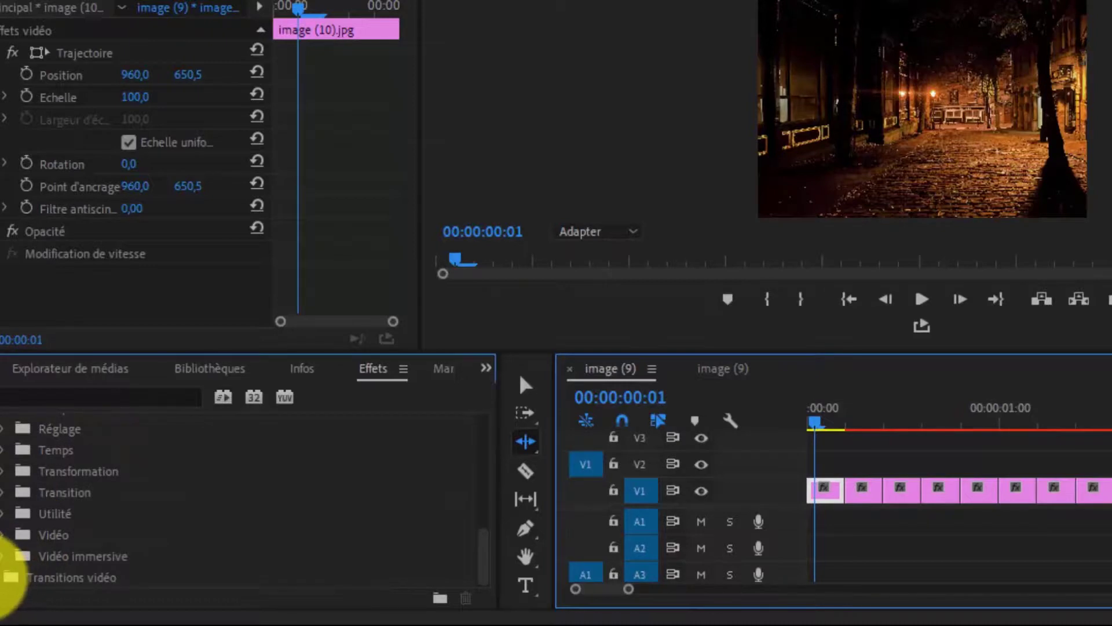
{"action": "scroll", "coordinate": [13, 567], "scroll_direction": "down", "scroll_amount": 3}
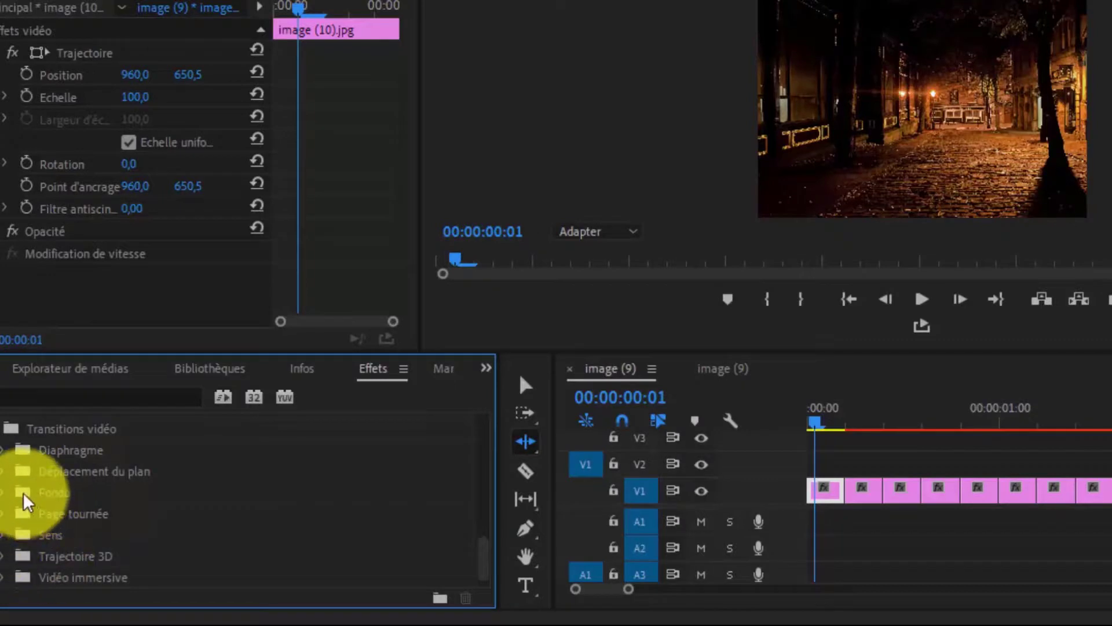
{"action": "left_click", "coordinate": [3, 492]}
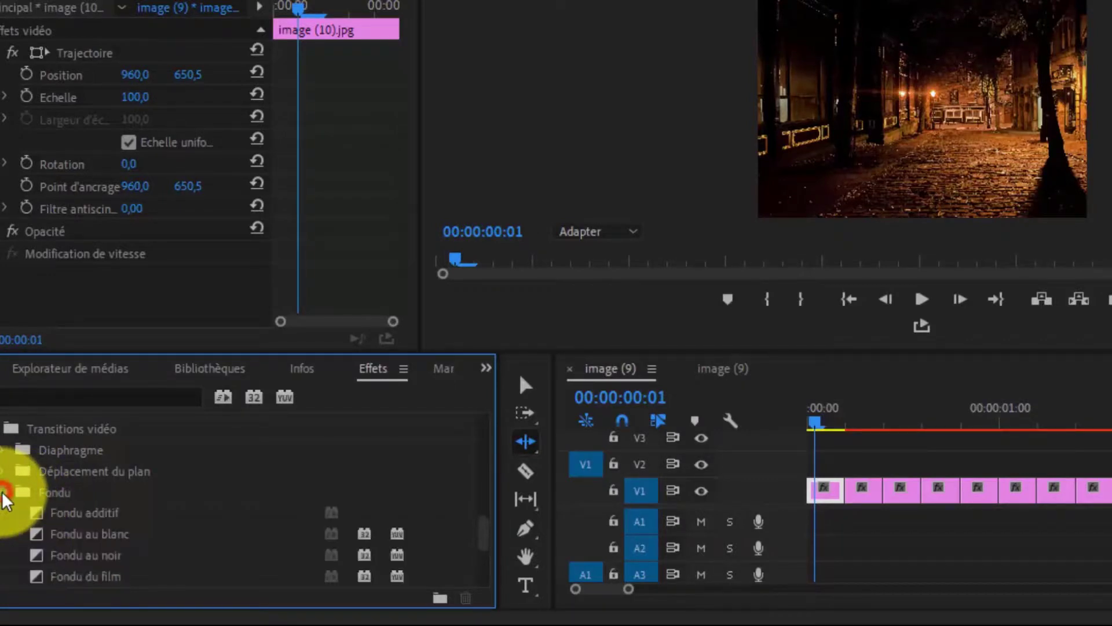
{"action": "scroll", "coordinate": [75, 501], "scroll_direction": "down", "scroll_amount": 2}
{"action": "scroll", "coordinate": [63, 487], "scroll_direction": "down", "scroll_amount": 3}
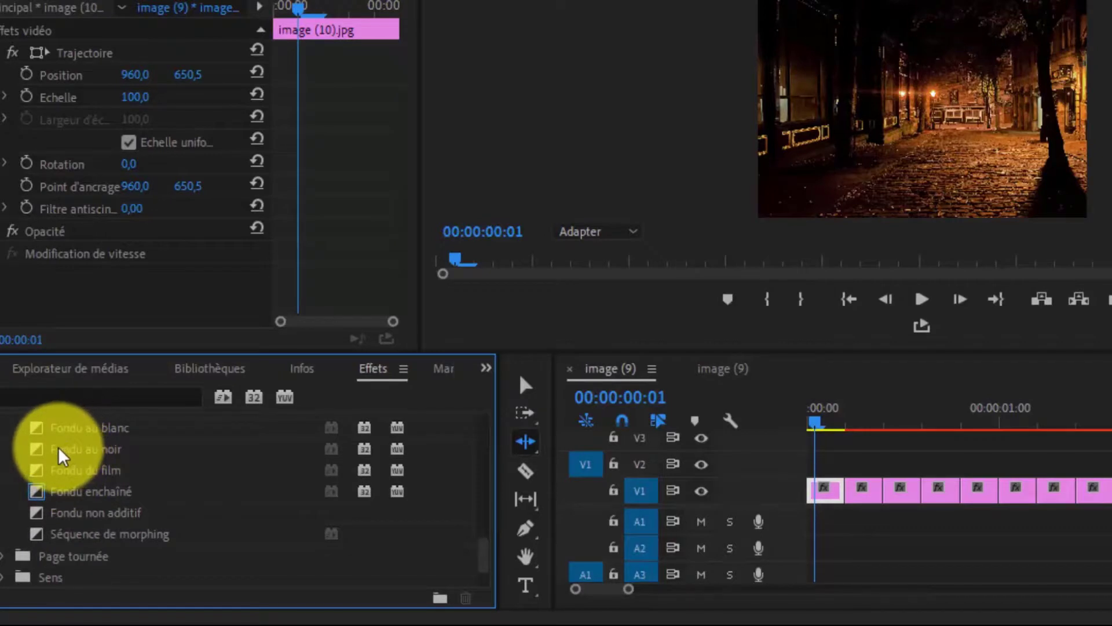
{"action": "left_click_drag", "start_coordinate": [58, 447], "coordinate": [840, 490]}
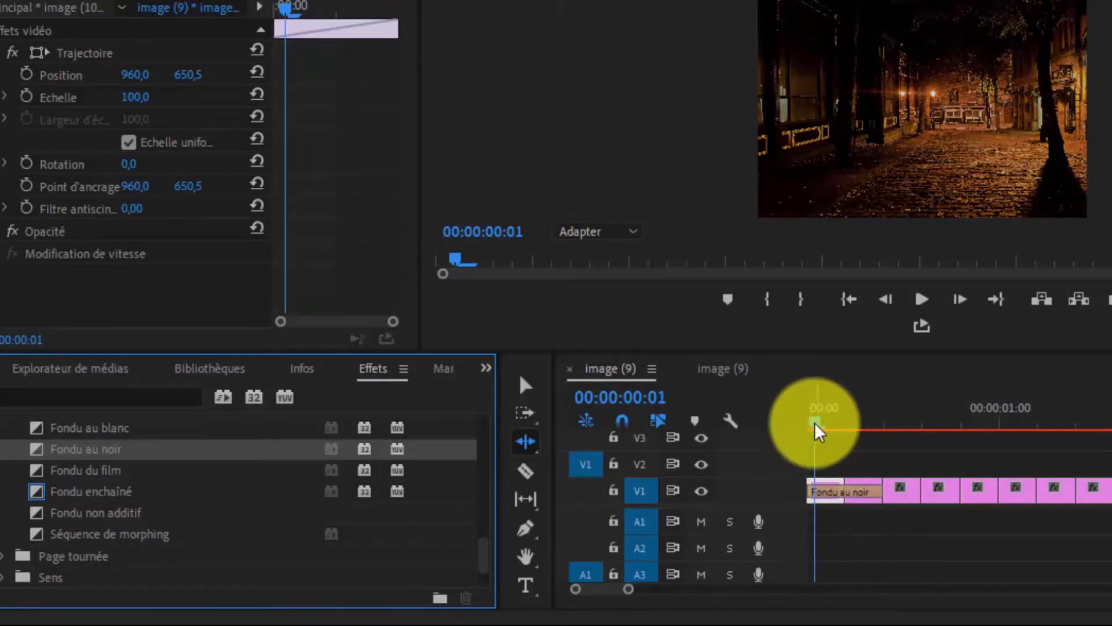
{"action": "left_click_drag", "start_coordinate": [814, 423], "coordinate": [712, 421]}
Step: Return to the nested image (9) sequence and split its clip in two at 00:00:00:23
{"action": "left_click", "coordinate": [722, 368]}
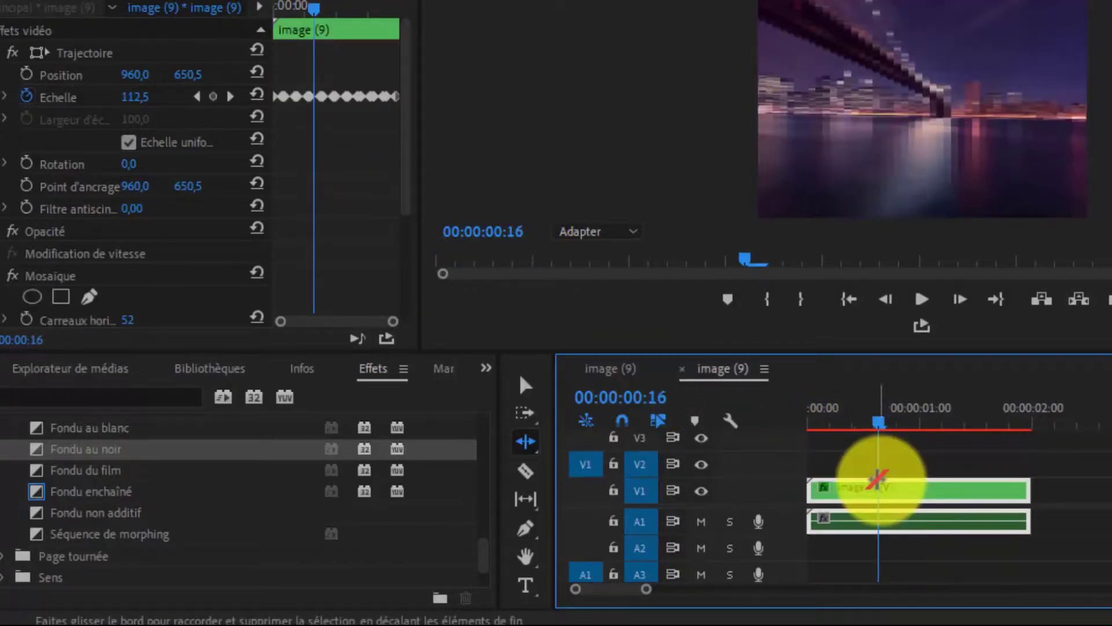
{"action": "left_click_drag", "start_coordinate": [881, 427], "coordinate": [911, 433]}
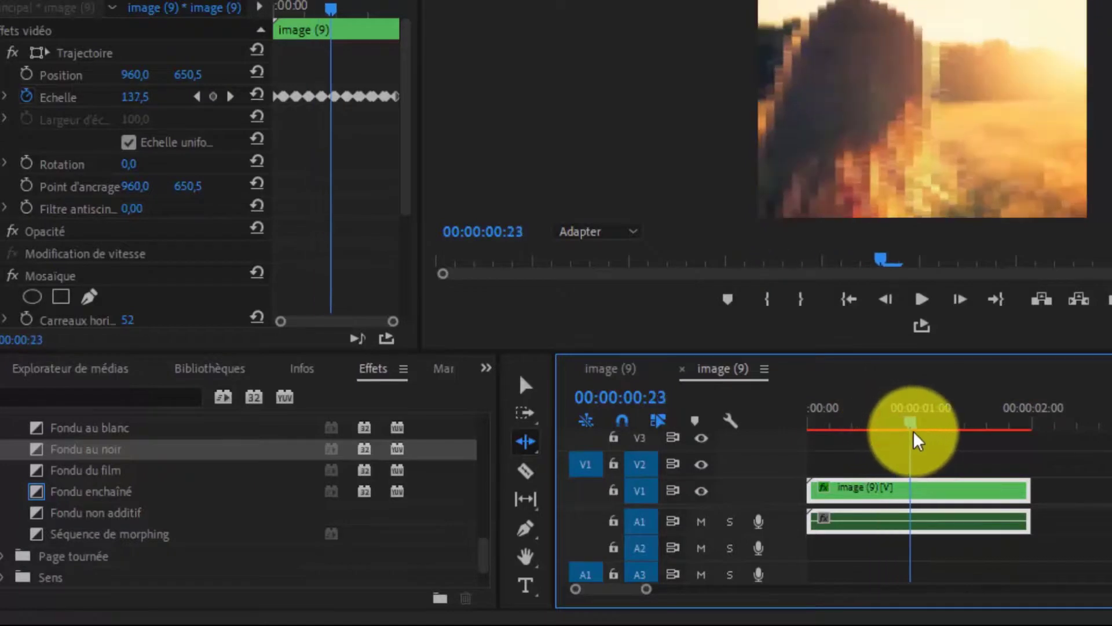
{"action": "left_click", "coordinate": [522, 464]}
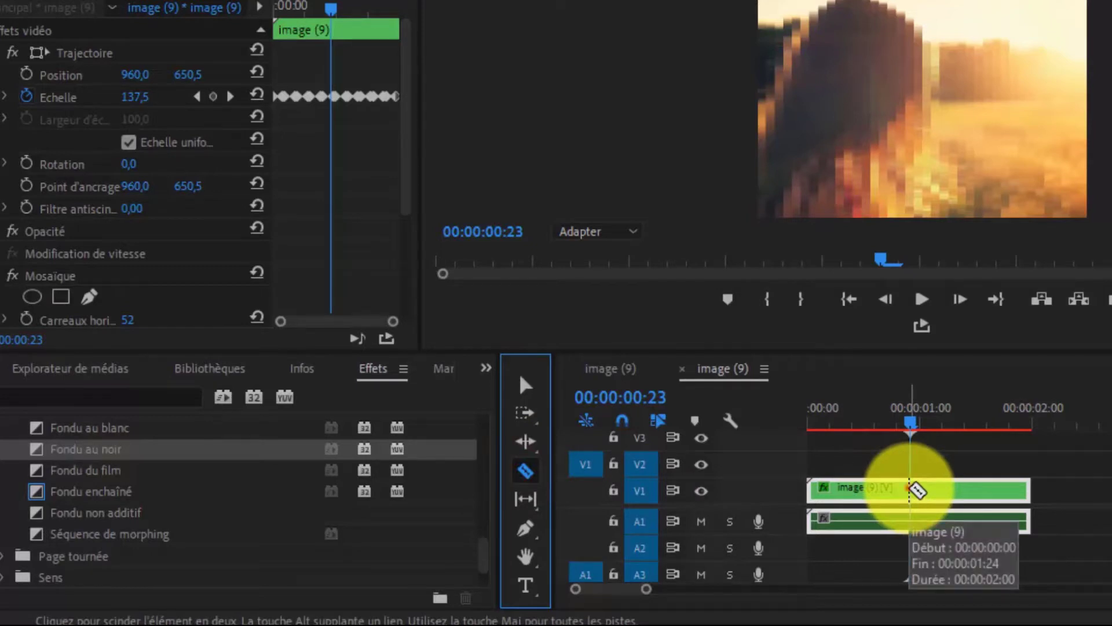
{"action": "left_click", "coordinate": [911, 490]}
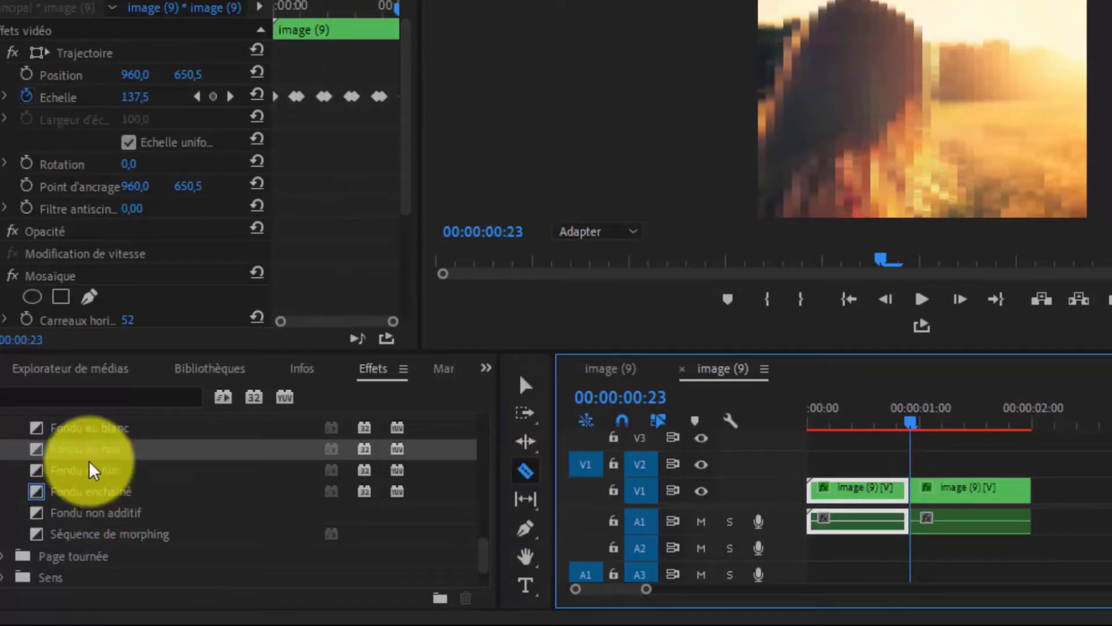
Step: Apply the Fondu au blanc transition at the nested clip's cut and play the sequence to preview it
{"action": "left_click_drag", "start_coordinate": [82, 434], "coordinate": [903, 498]}
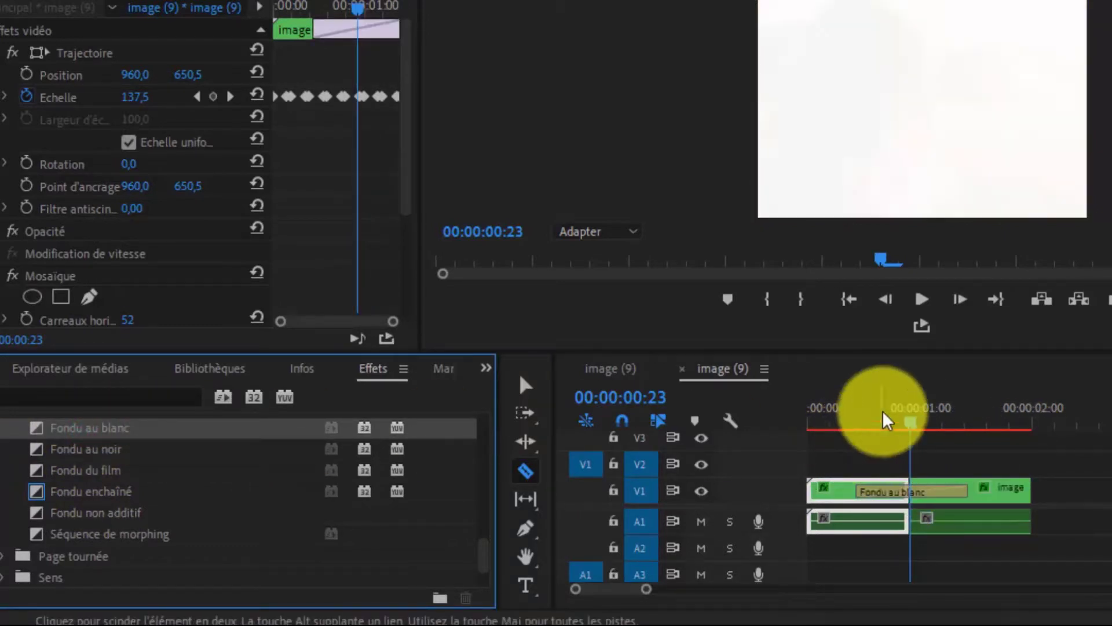
{"action": "left_click_drag", "start_coordinate": [852, 412], "coordinate": [817, 422]}
{"action": "key", "text": "space"}
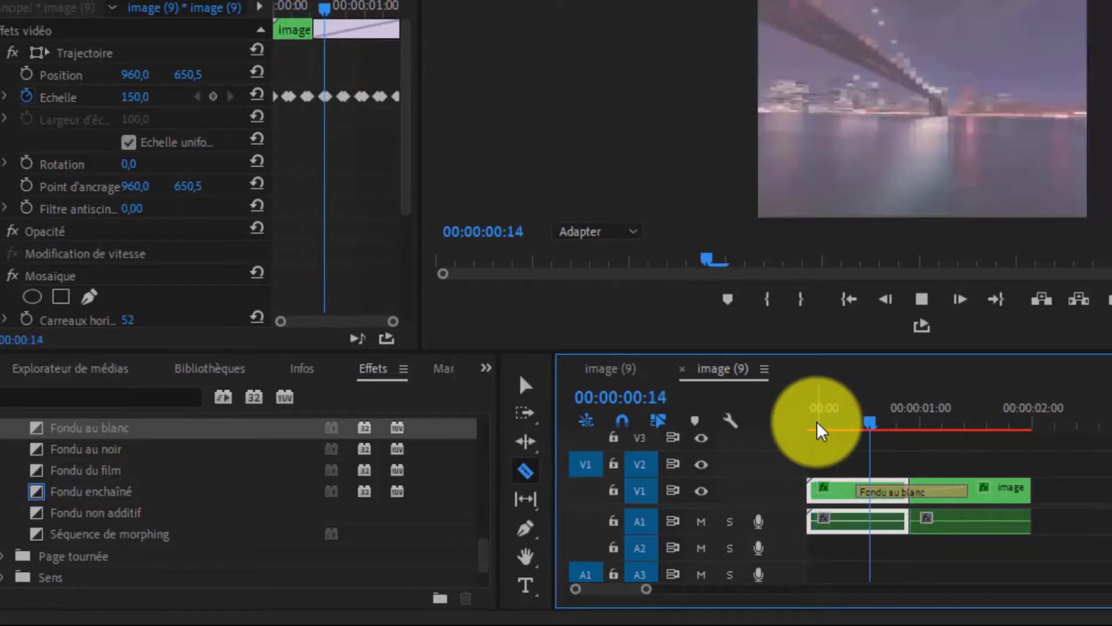
{"action": "left_click", "coordinate": [867, 405]}
{"action": "left_click_drag", "start_coordinate": [868, 405], "coordinate": [944, 481]}
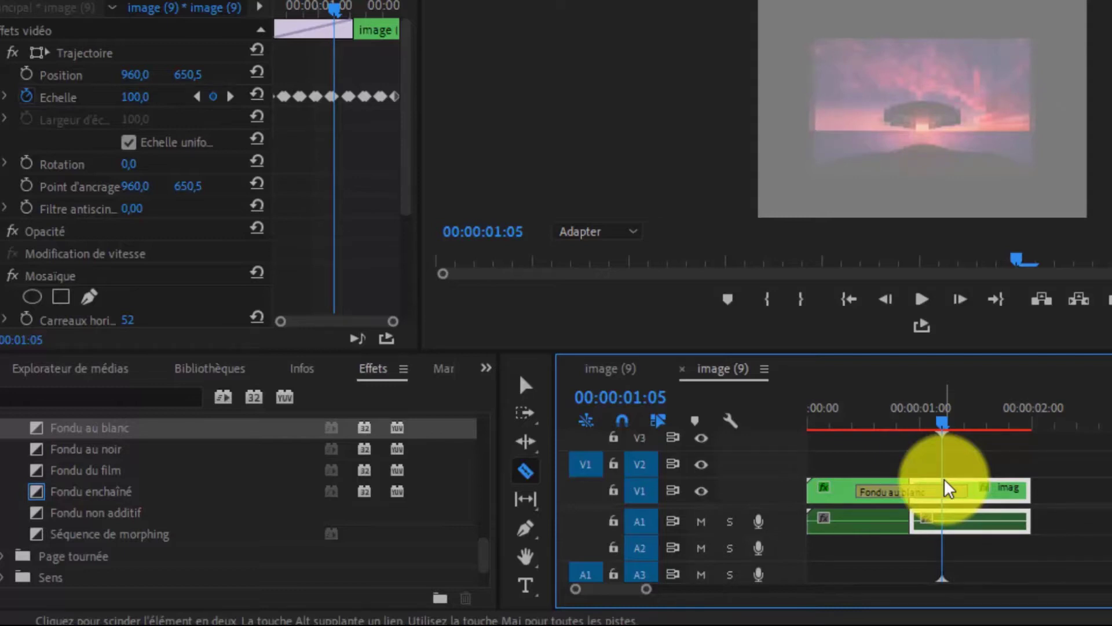
Step: Search the effects for RVB, apply Courbes RVB to the nested clip's first segment, and display its color curves
{"action": "left_click", "coordinate": [82, 398]}
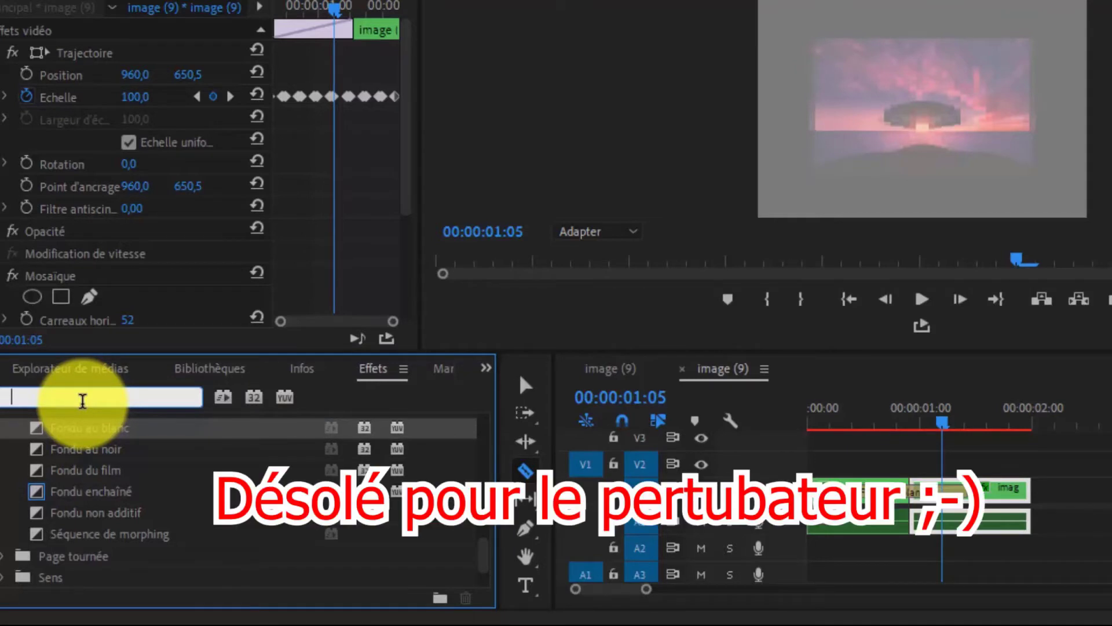
{"action": "type", "text": "T"}
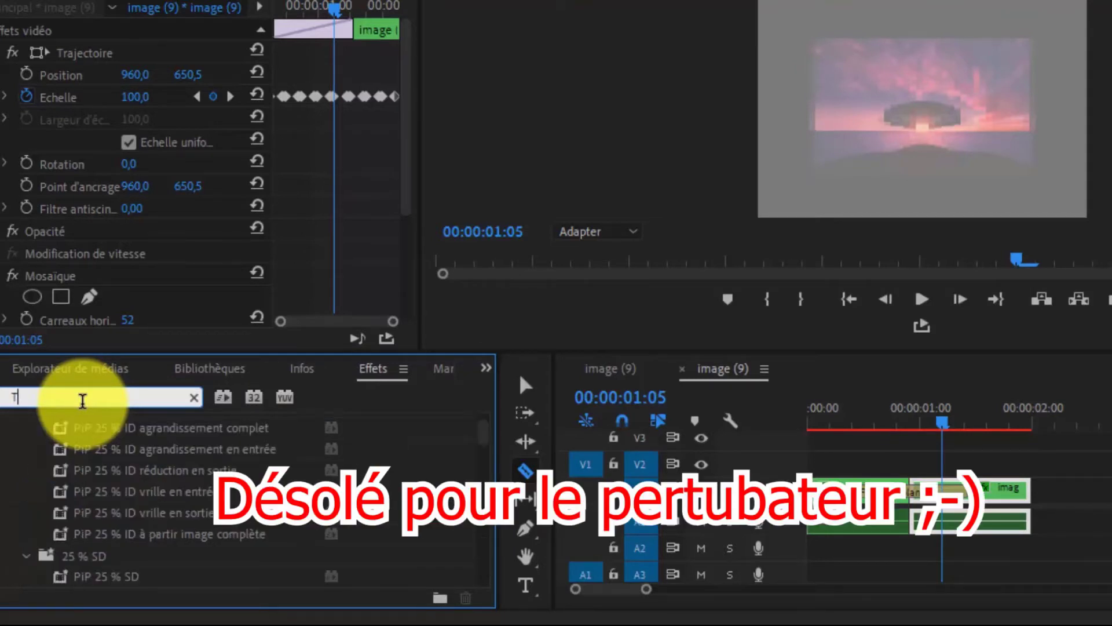
{"action": "key", "text": "BackSpace"}
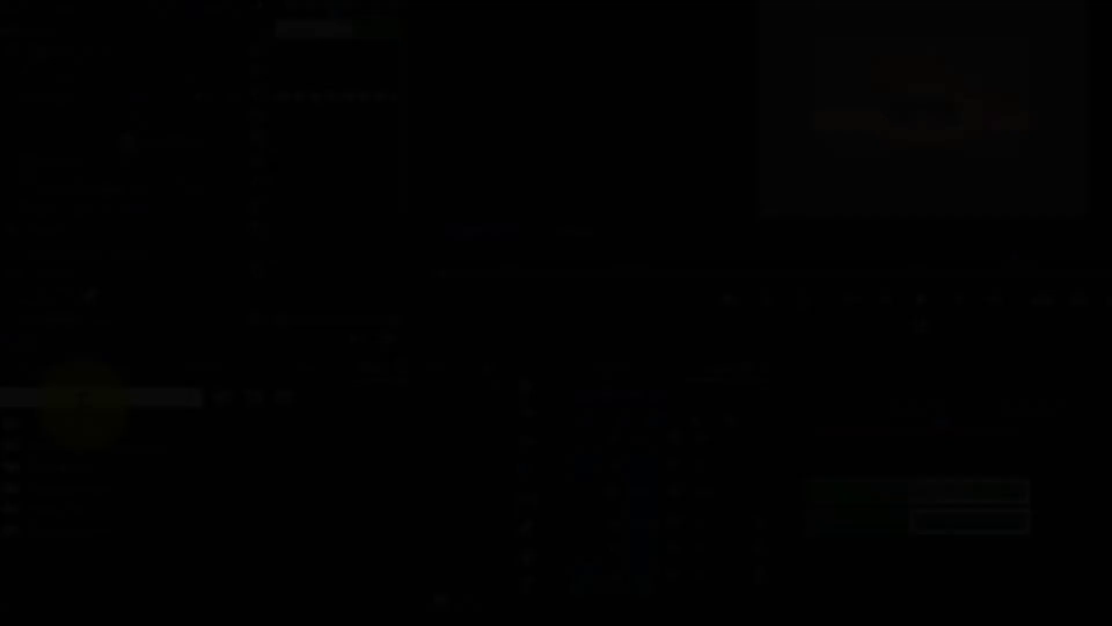
{"action": "type", "text": "VB"}
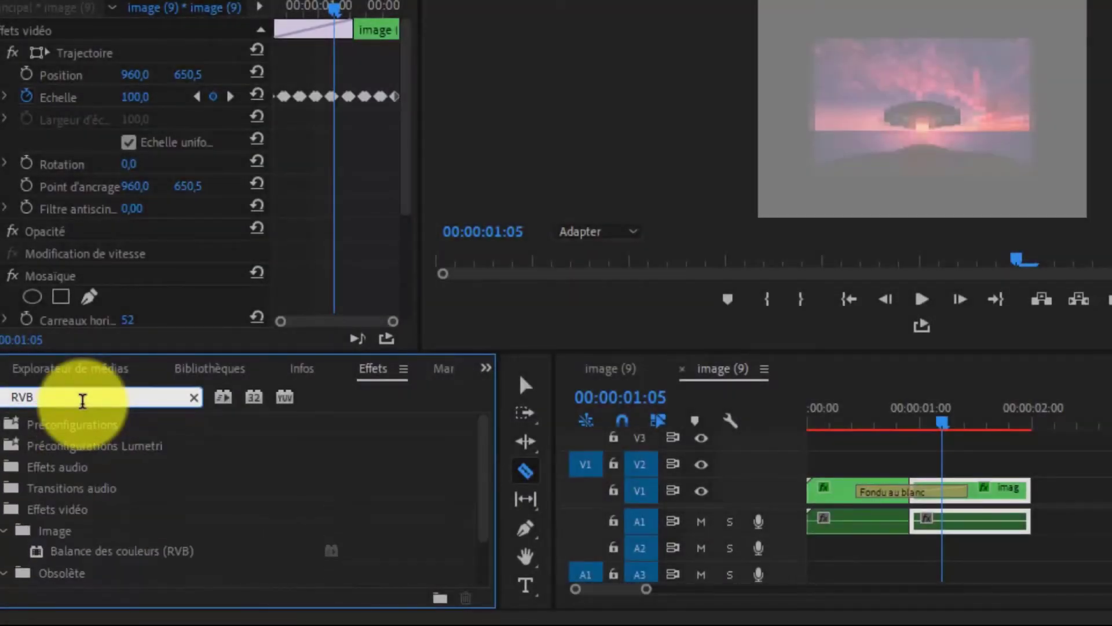
{"action": "left_click", "coordinate": [88, 555]}
{"action": "scroll", "coordinate": [88, 555], "scroll_direction": "down", "scroll_amount": 2}
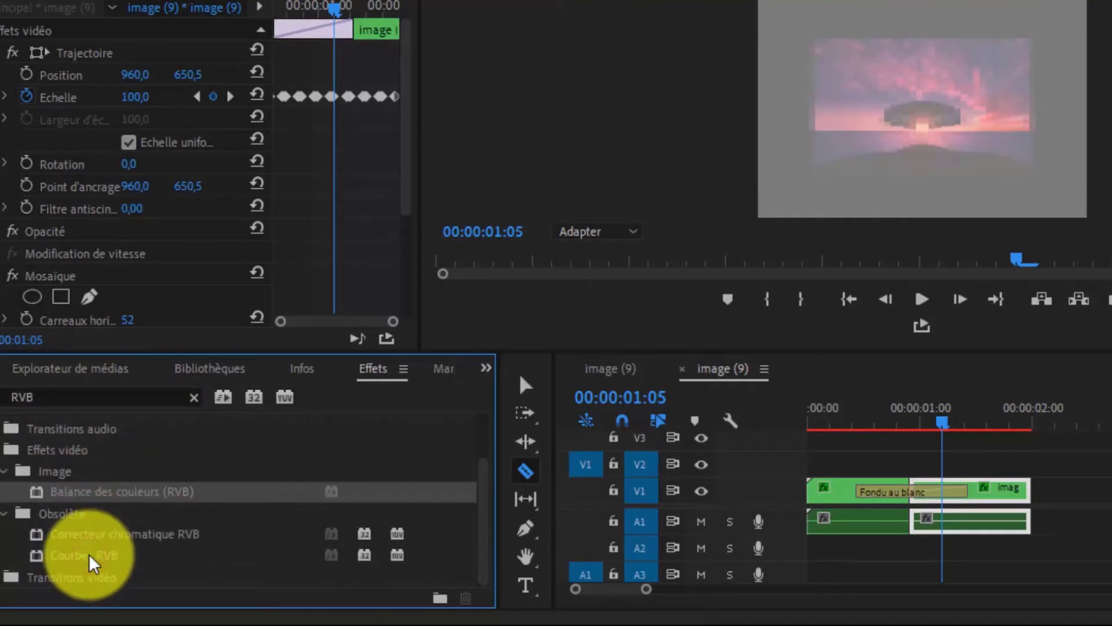
{"action": "left_click", "coordinate": [81, 554]}
{"action": "left_click", "coordinate": [107, 528]}
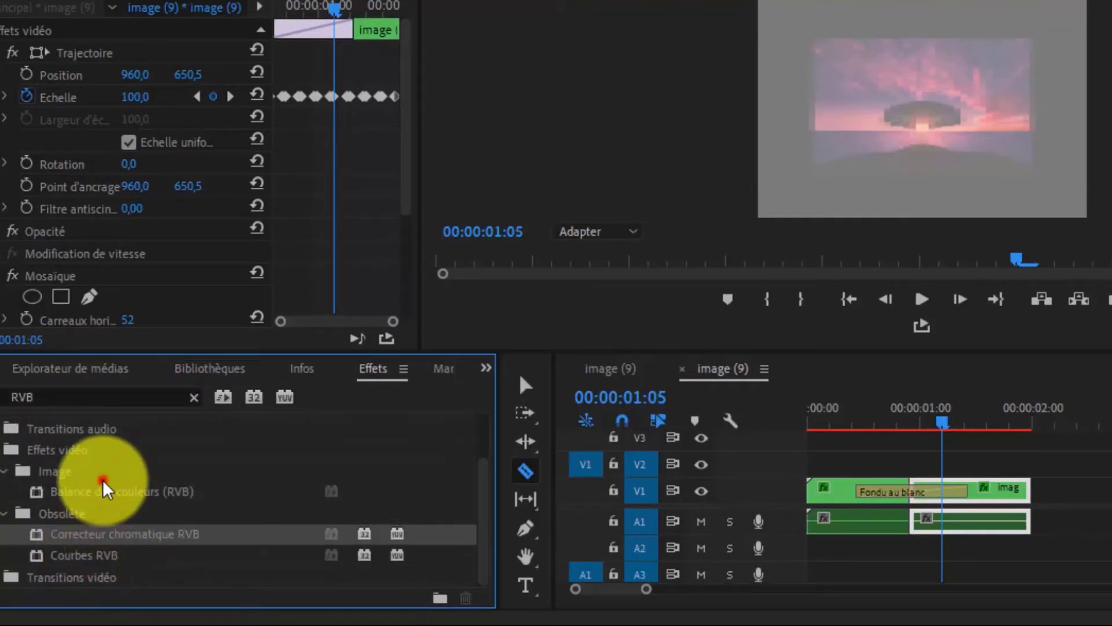
{"action": "left_click_drag", "start_coordinate": [59, 556], "coordinate": [856, 484]}
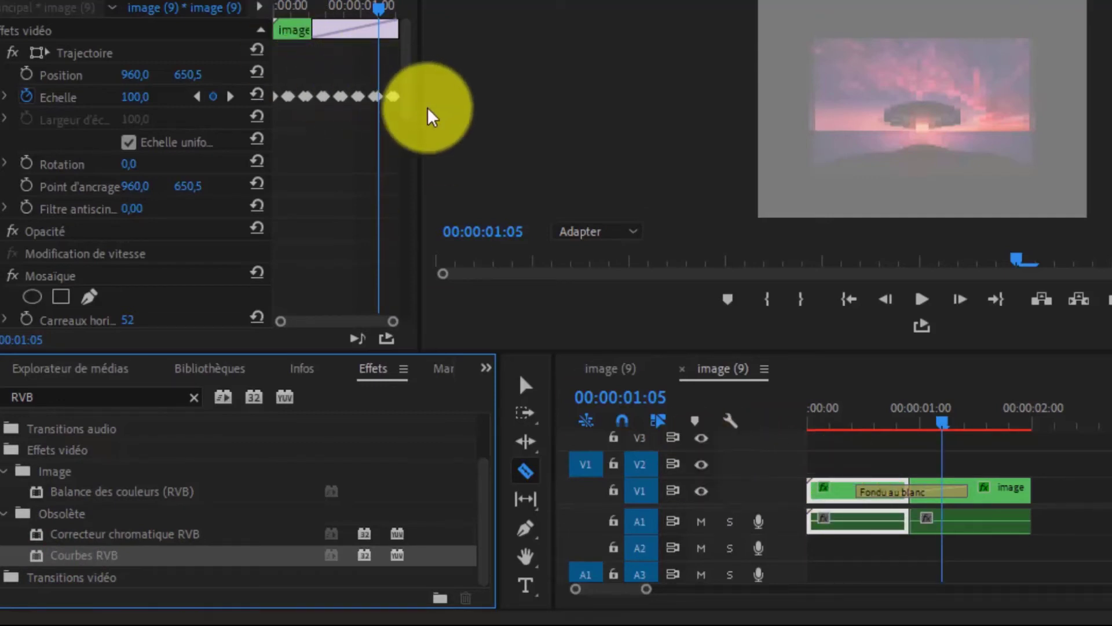
{"action": "left_click_drag", "start_coordinate": [409, 86], "coordinate": [453, 252]}
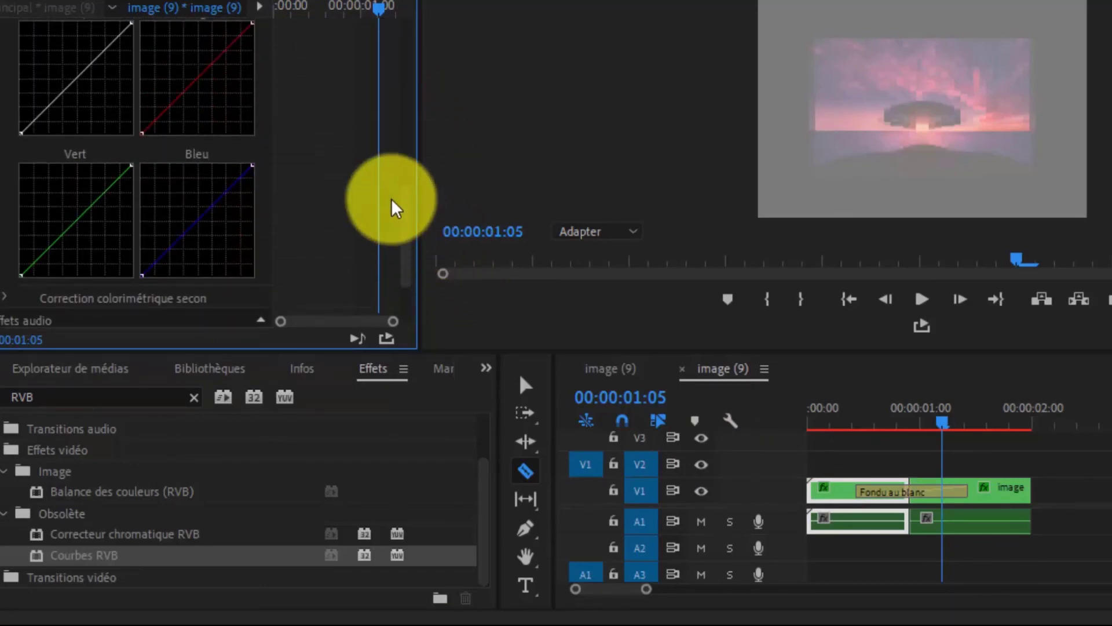